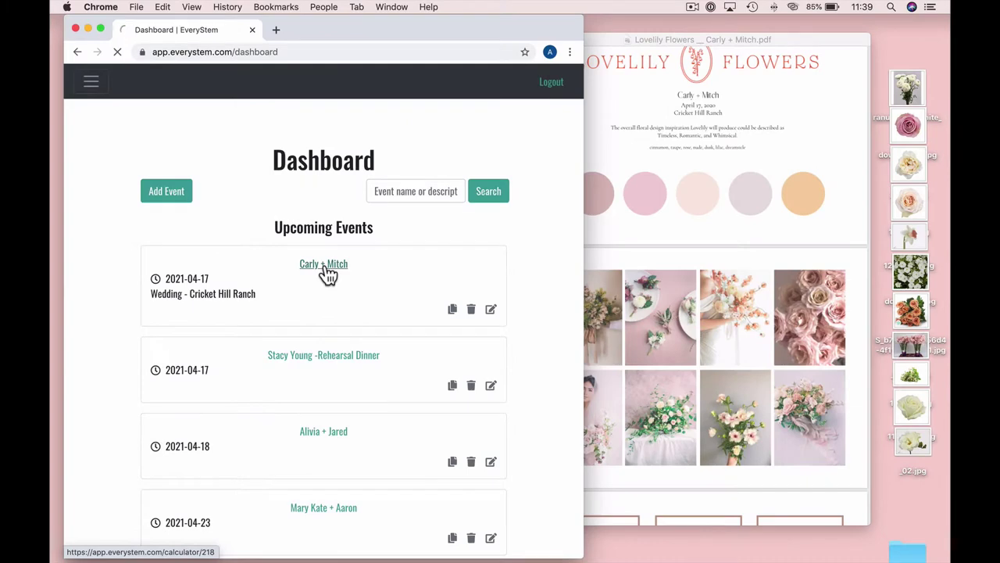
Open the Personal Flowers page of the April 17 wedding event and review its columns, quantities and pricing rows
scroll(212, 310, down, 2)
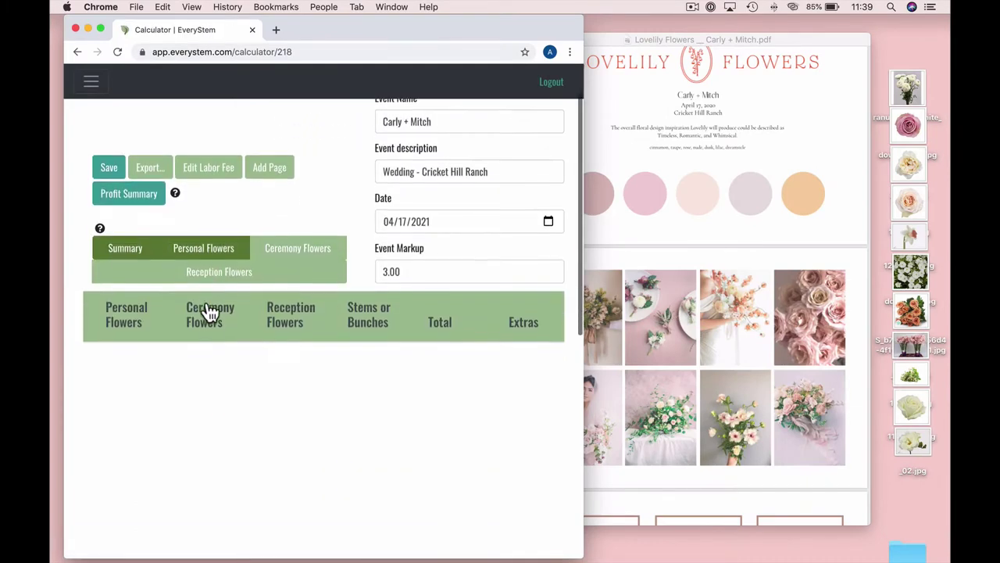
click(222, 244)
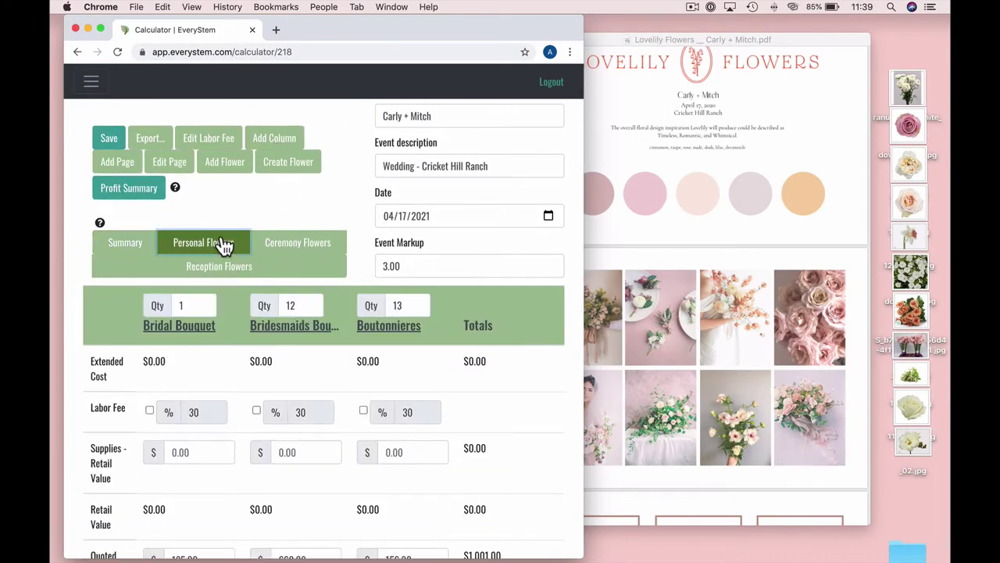
scroll(238, 350, down, 1)
scroll(238, 350, up, 1)
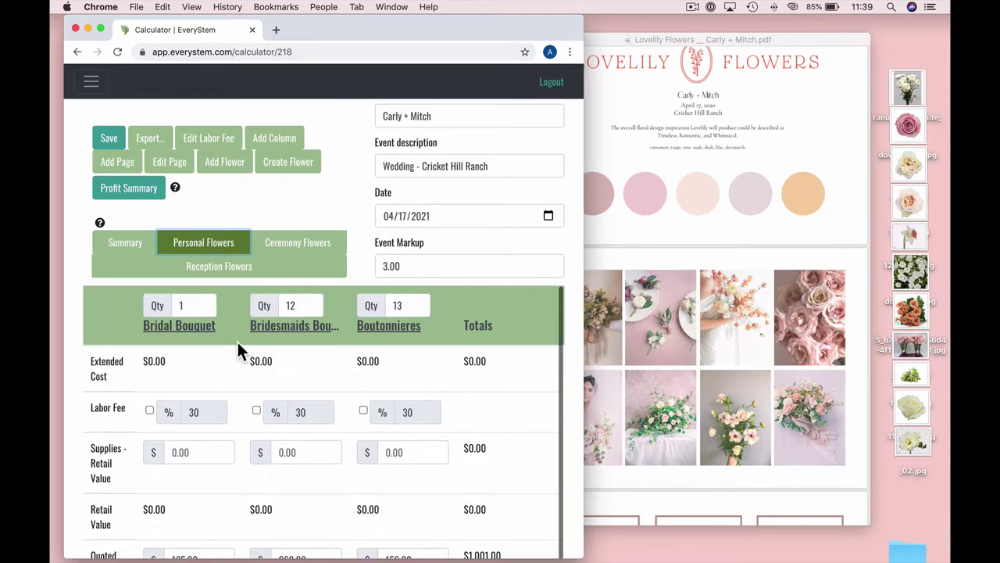
scroll(284, 353, up, 2)
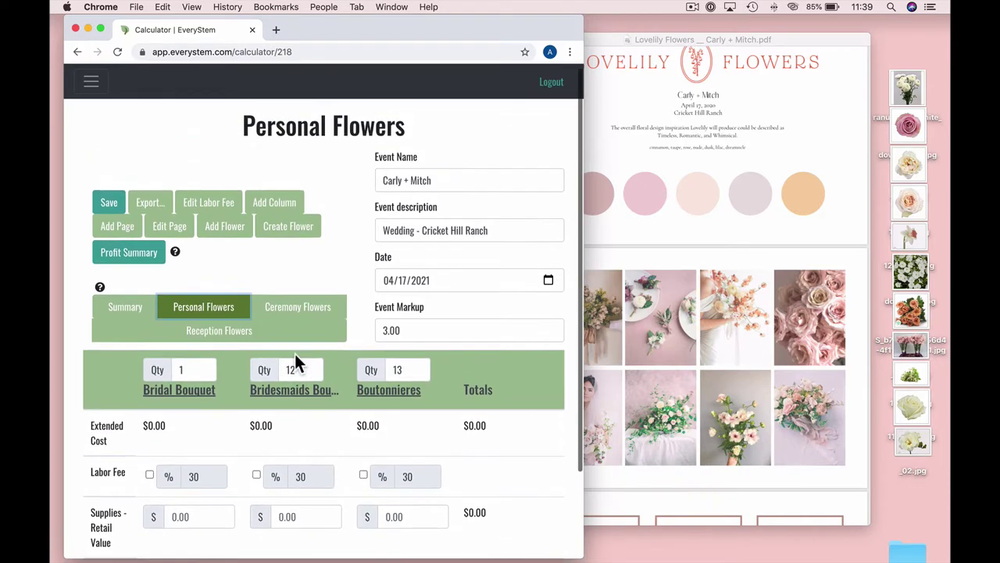
scroll(295, 361, down, 5)
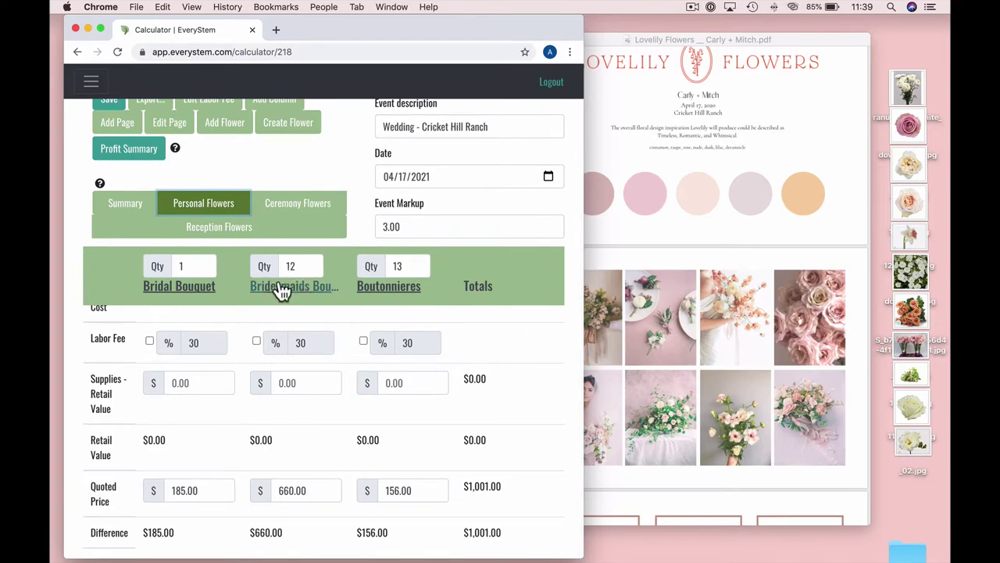
scroll(324, 372, up, 1)
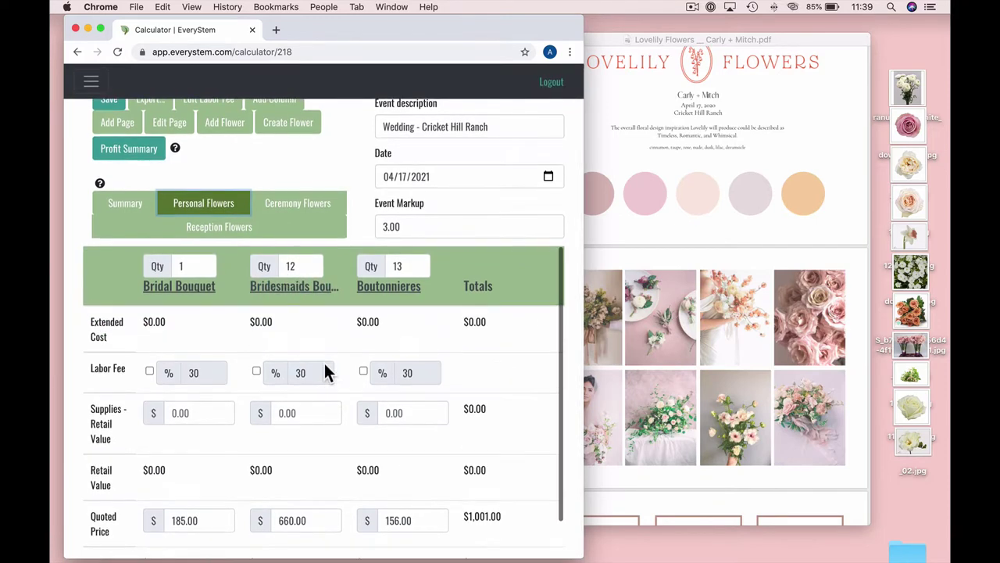
scroll(288, 319, up, 2)
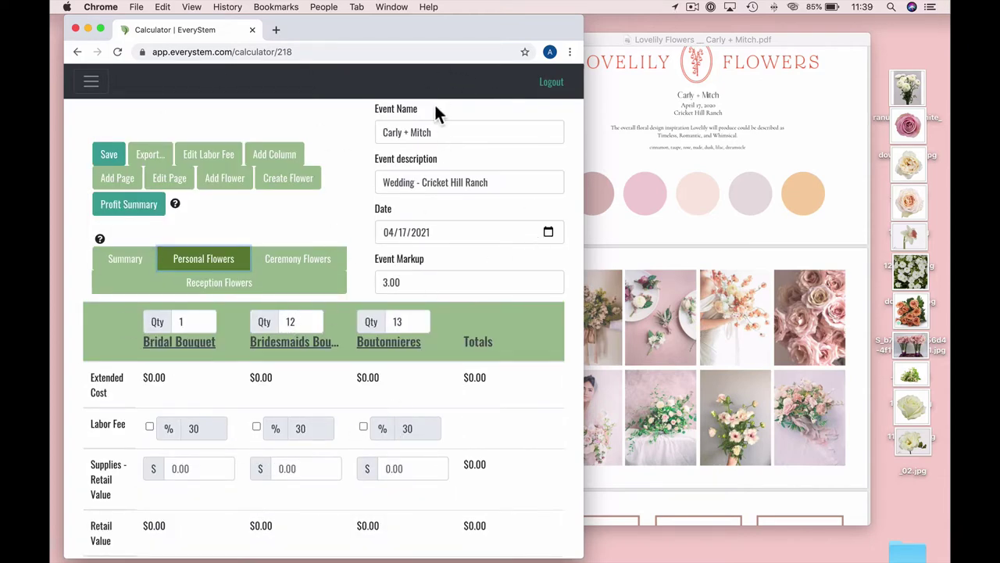
Switch to the wedding proposal PDF in Preview and look through it as far as the Reception and Floral Selection pages
drag(364, 29, 355, 30)
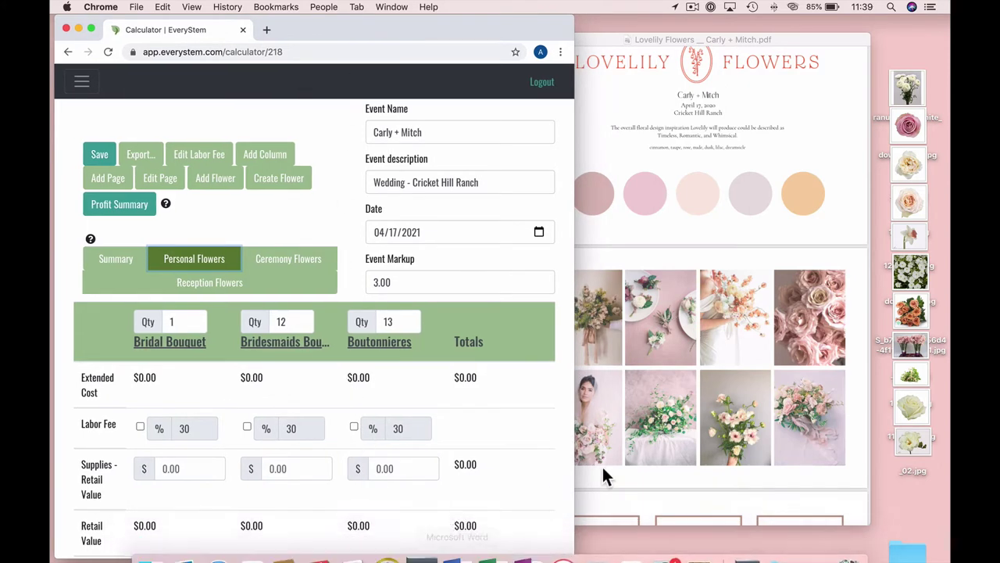
click(698, 494)
scroll(740, 405, down, 10)
scroll(740, 406, down, 15)
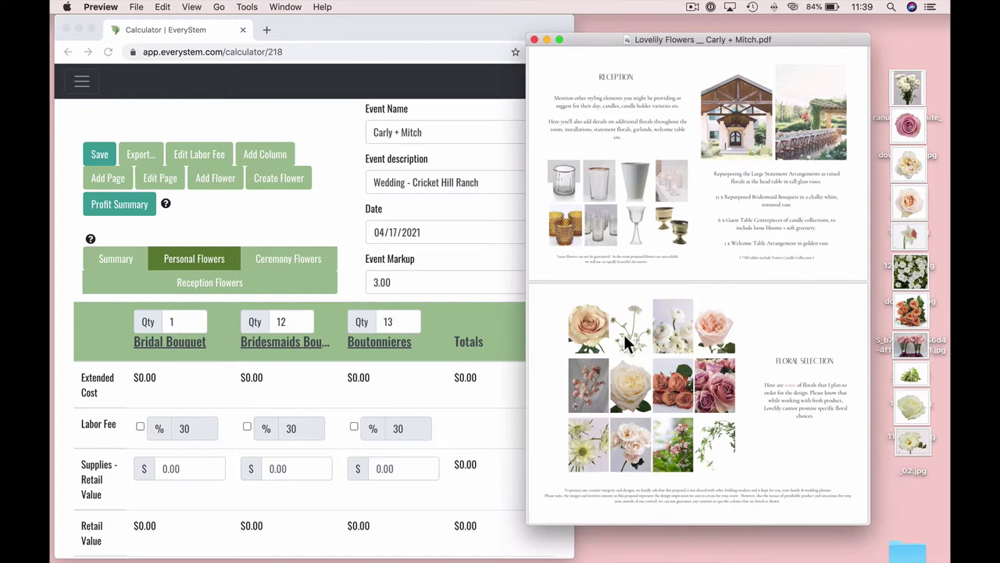
scroll(706, 380, up, 4)
scroll(706, 380, down, 5)
scroll(707, 380, up, 2)
click(301, 100)
scroll(301, 101, down, 2)
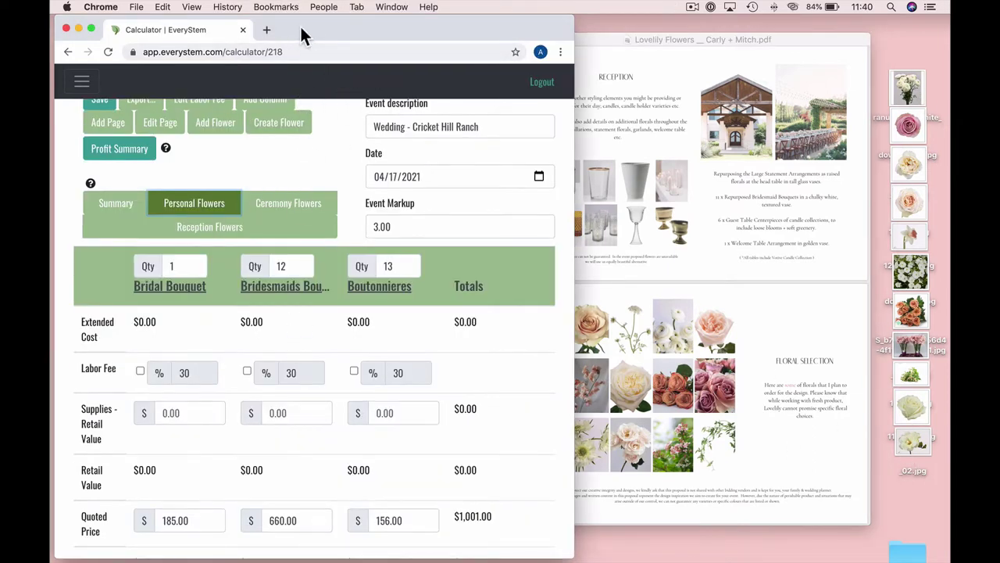
click(665, 343)
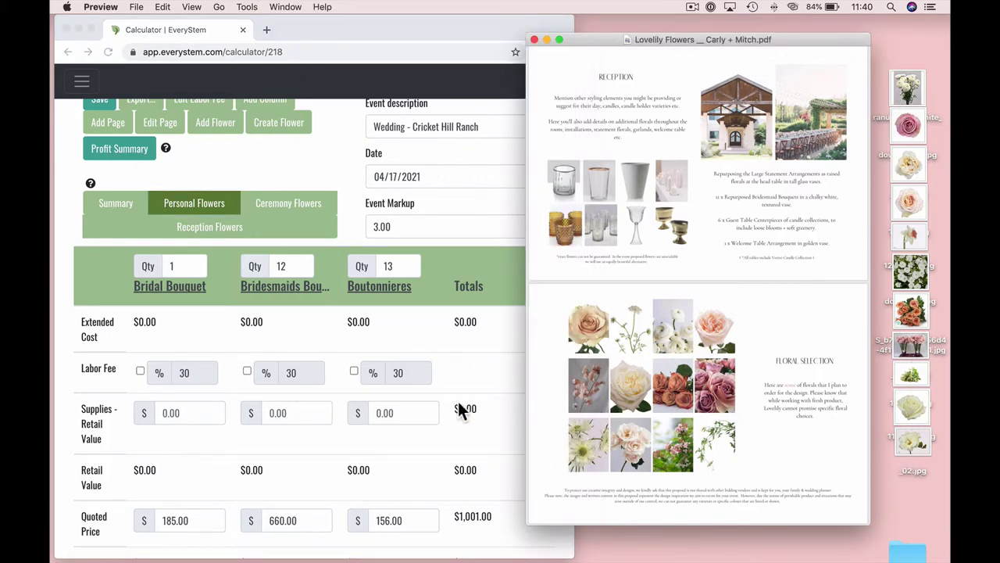
Switch back to Chrome, look through the Ceremony Flowers, Reception Flowers and Summary pages, and return to Personal Flowers
click(487, 361)
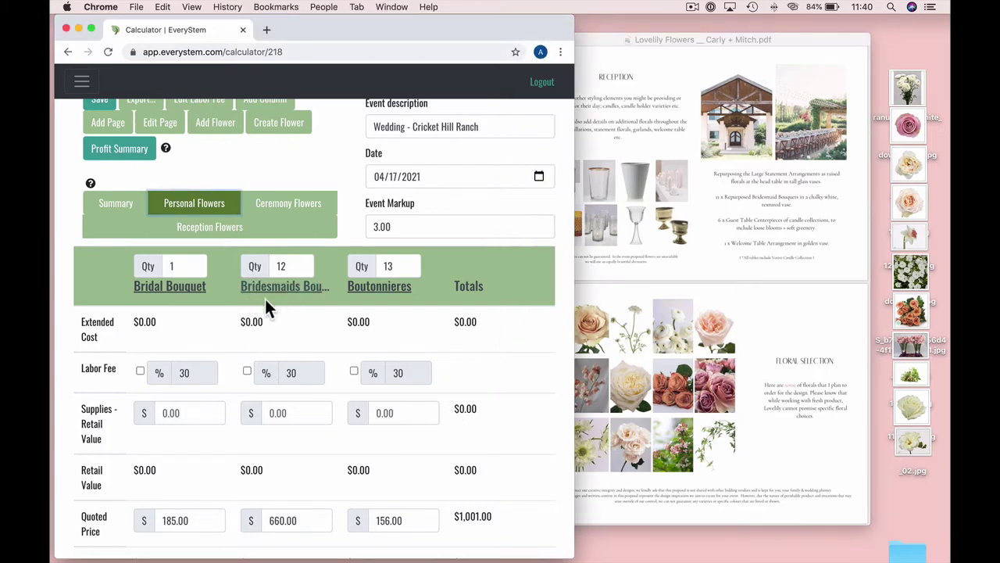
click(288, 208)
click(200, 205)
click(300, 207)
click(223, 231)
click(115, 205)
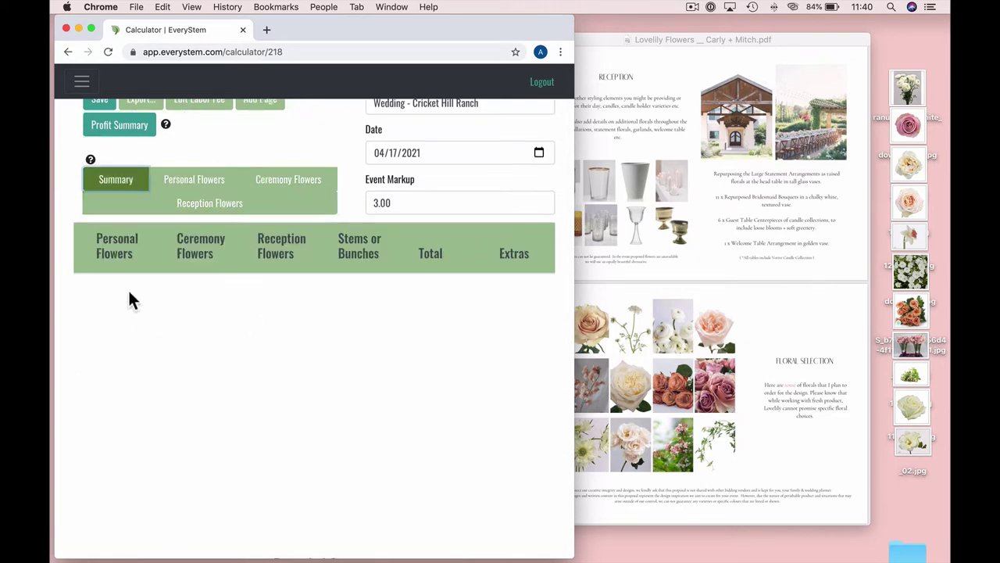
click(202, 179)
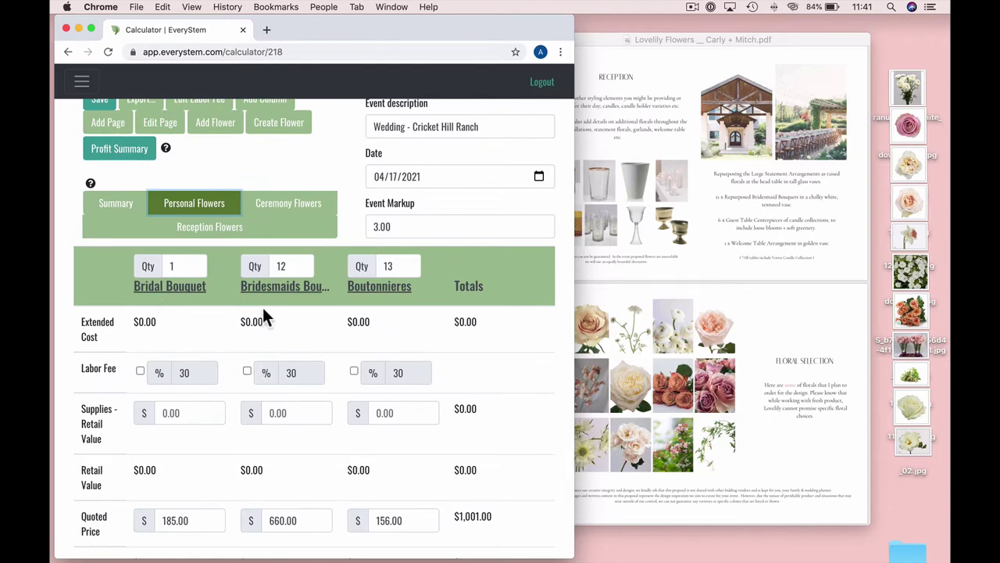
scroll(278, 307, up, 1)
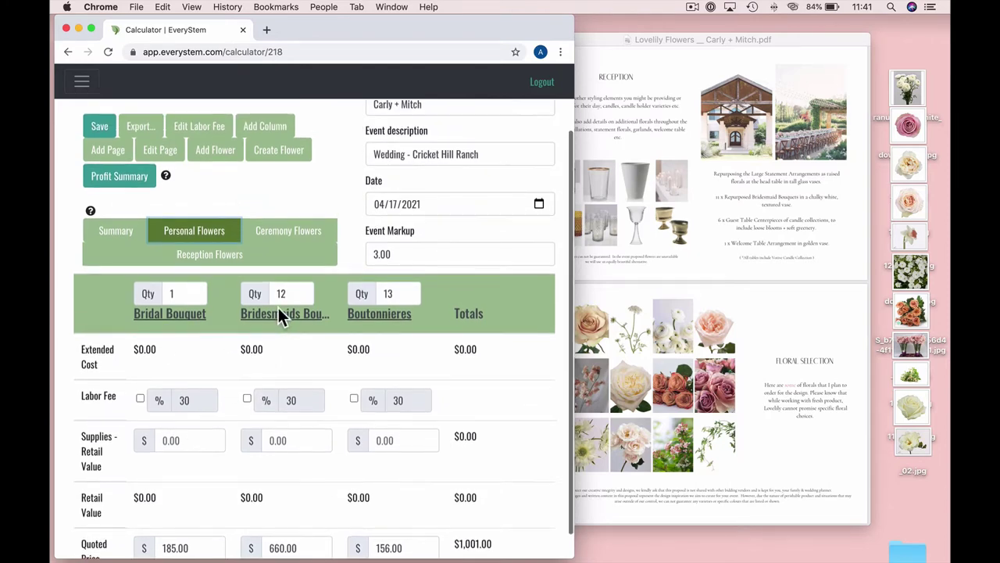
Open Add Flower for the Personal Flowers page, browse the event and library flowers, and search for "green"
click(222, 156)
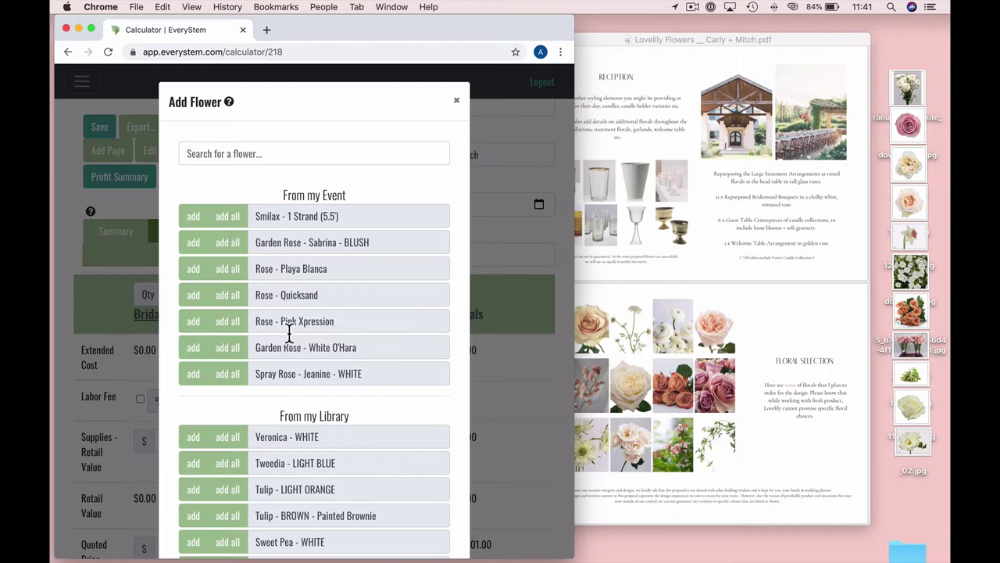
scroll(346, 273, down, 1)
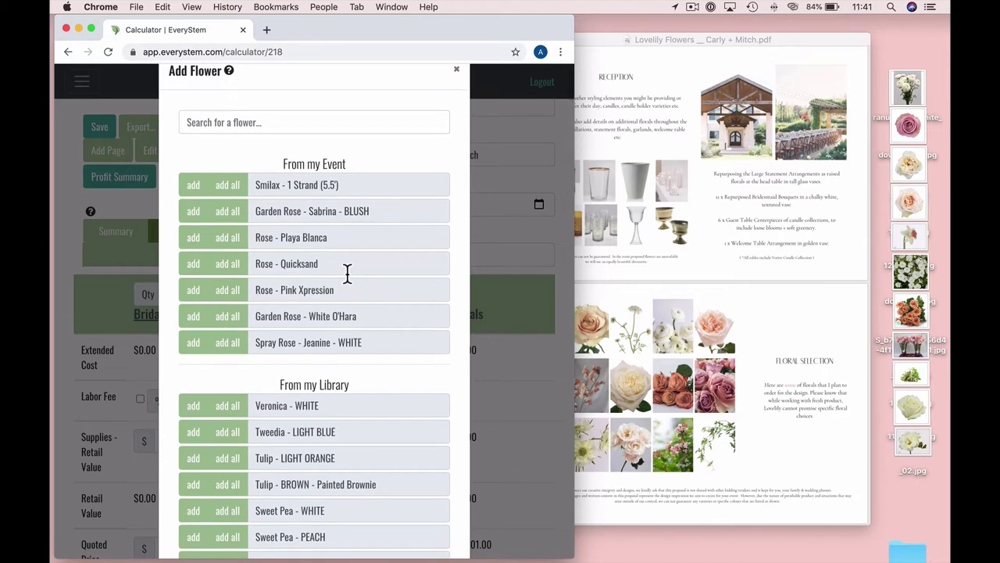
scroll(328, 313, down, 2)
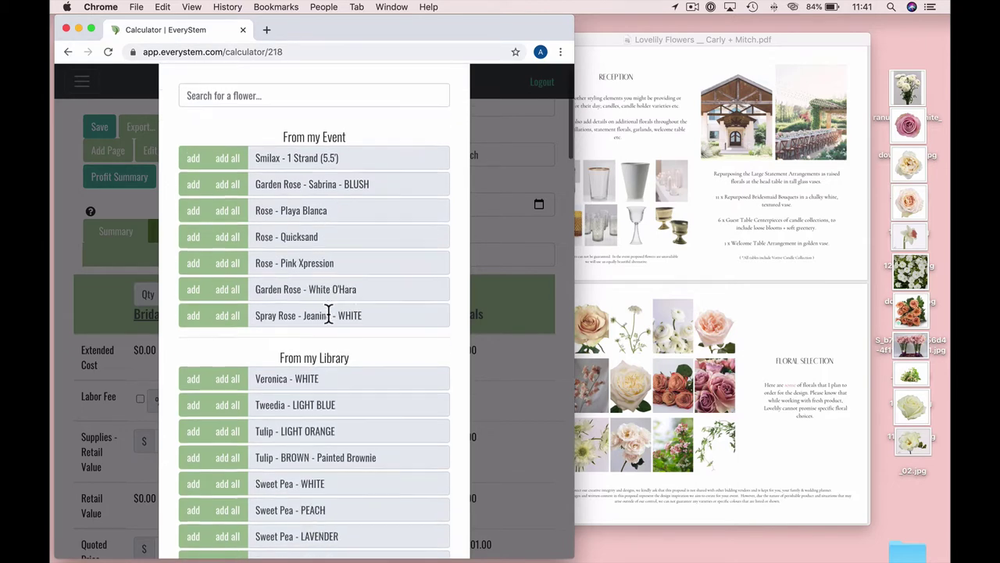
scroll(314, 250, up, 3)
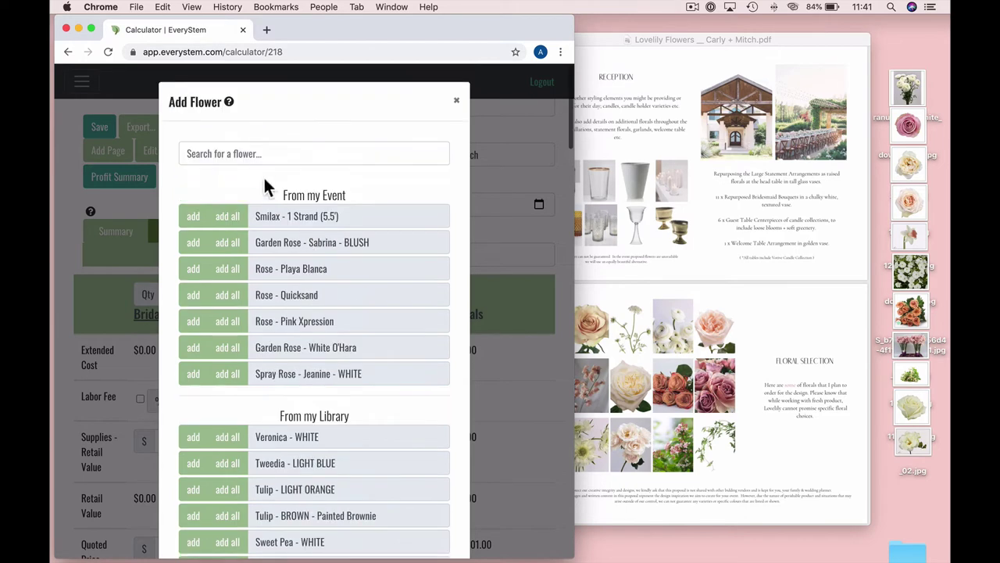
click(251, 153)
text(gre)
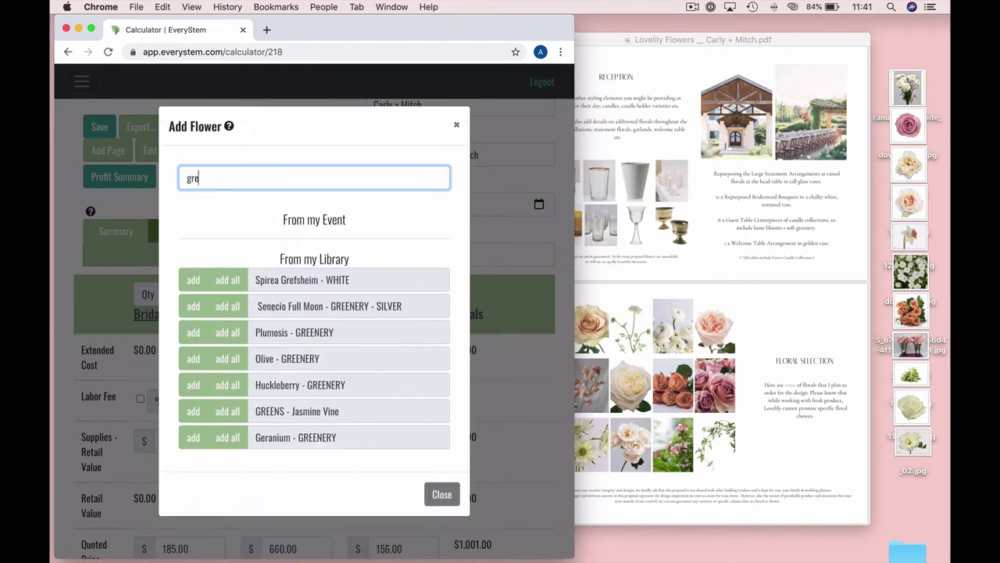
text(ns)
key(BackSpace)
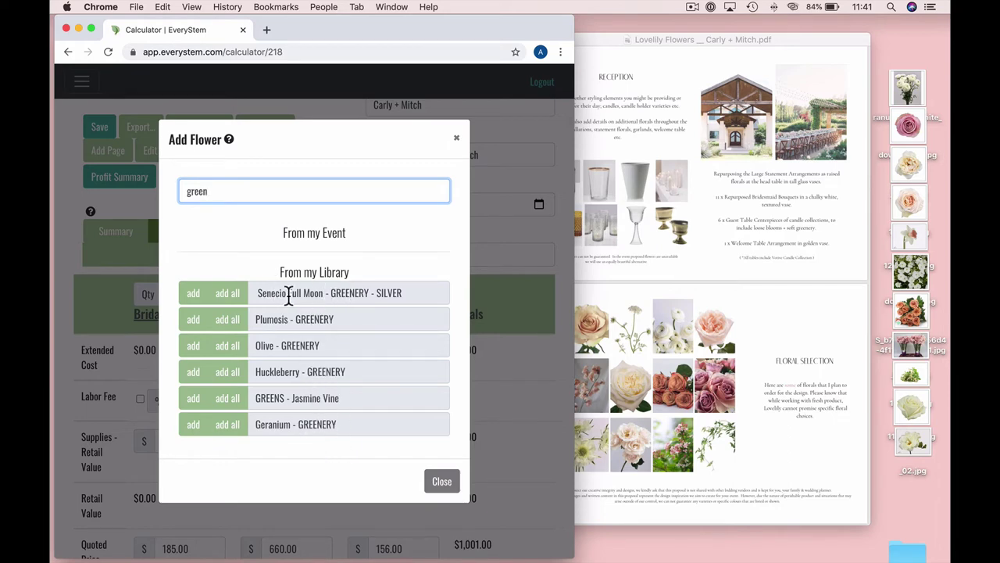
click(329, 293)
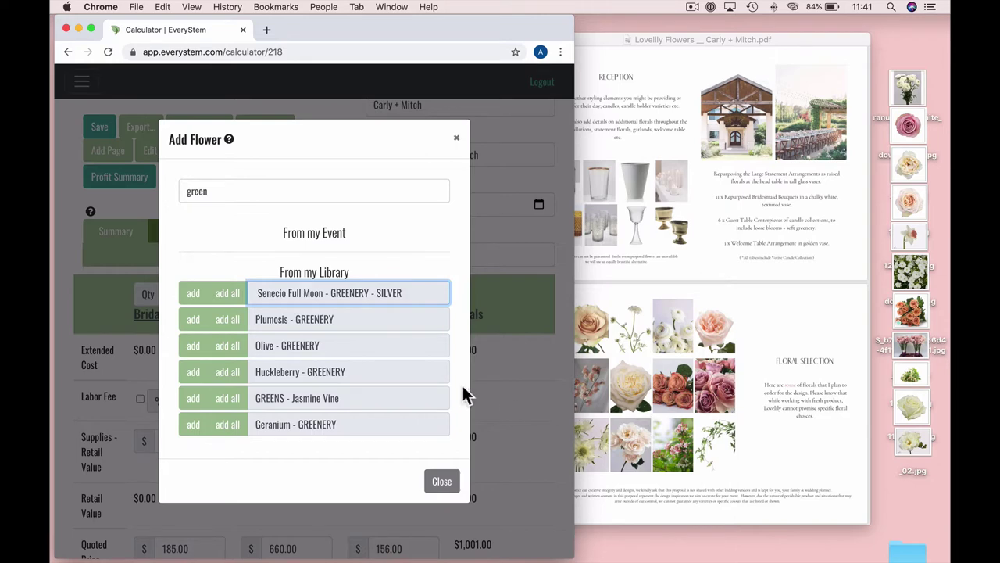
Replace the flower search with "jasmine" and add GREENS - Jasmine Vine from the library with the add all option
drag(234, 188, 133, 190)
key(BackSpace)
text(jasmine)
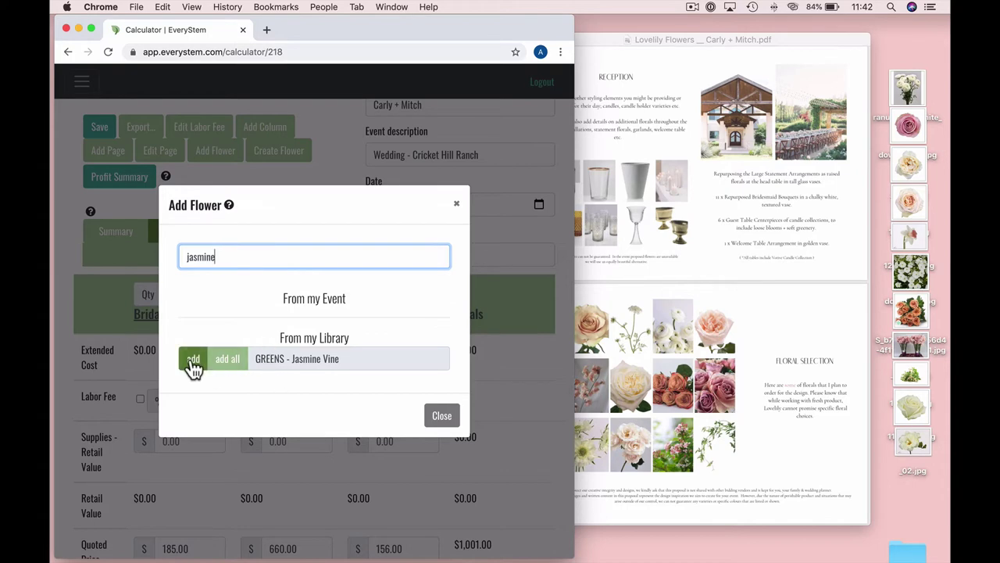
click(225, 367)
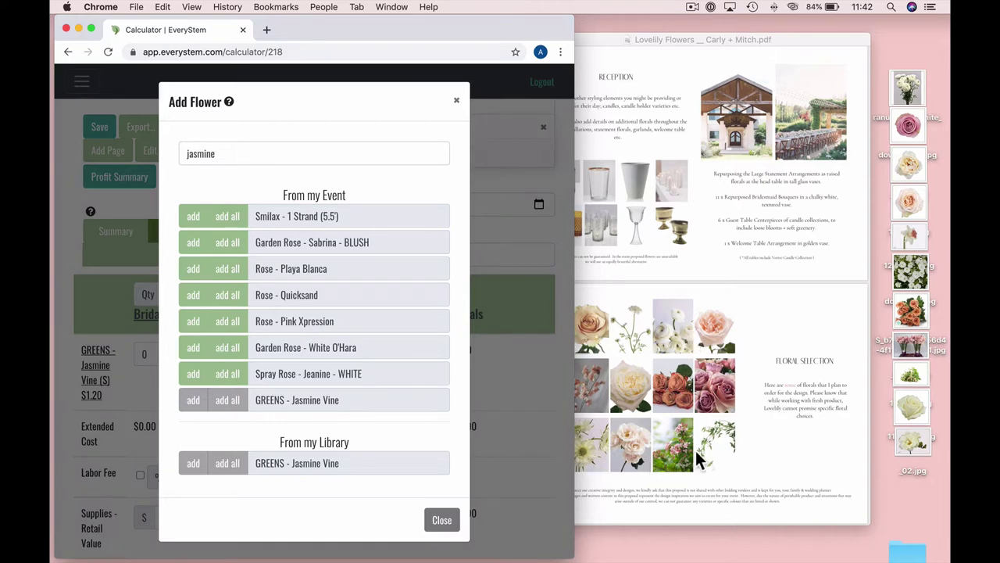
Check the floral selection in the proposal PDF and clear the jasmine search in the Add Flower dialog
click(754, 457)
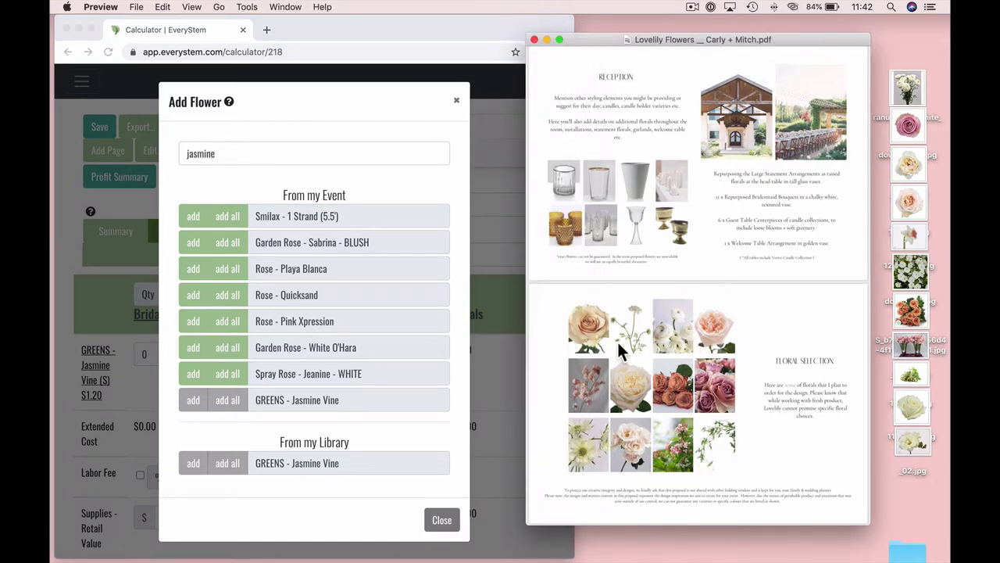
click(229, 161)
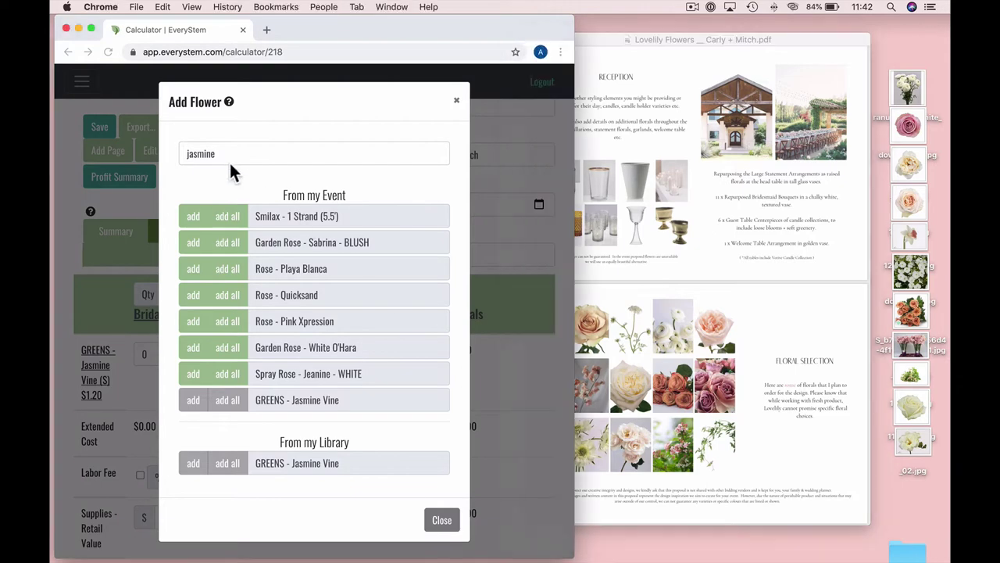
double_click(222, 153)
key(BackSpace)
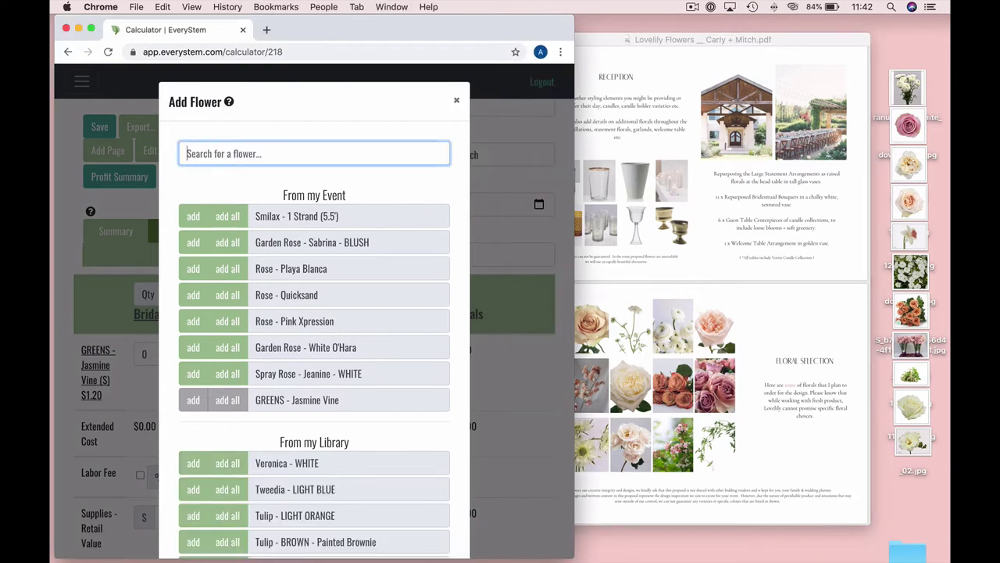
text(ohar)
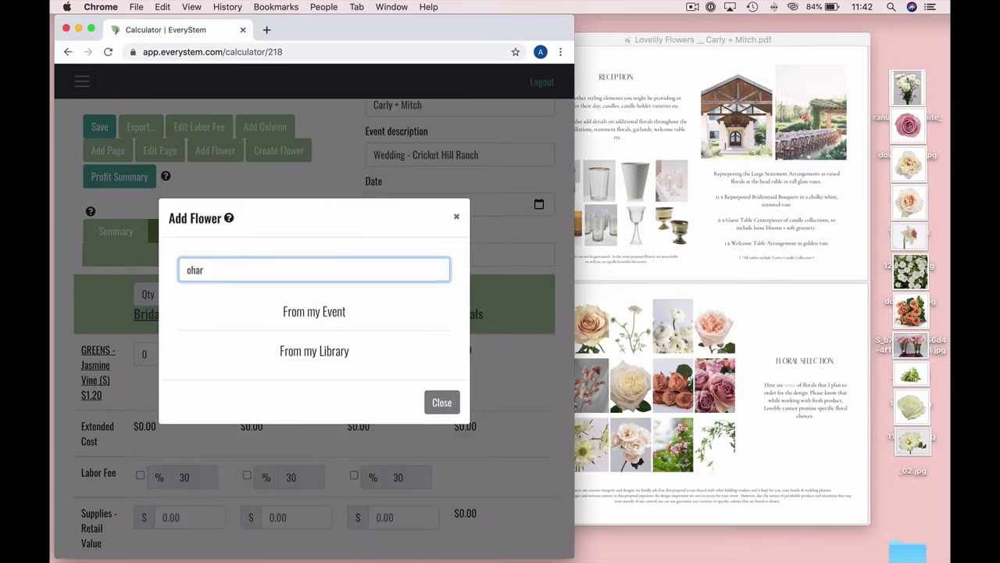
key(BackSpace)
key(BackSpace)
key(BackSpace)
key(BackSpace)
Search for "garden", add Garden Rose - White O'Hara with the add all option, and close the Add Flower dialog
text(garden)
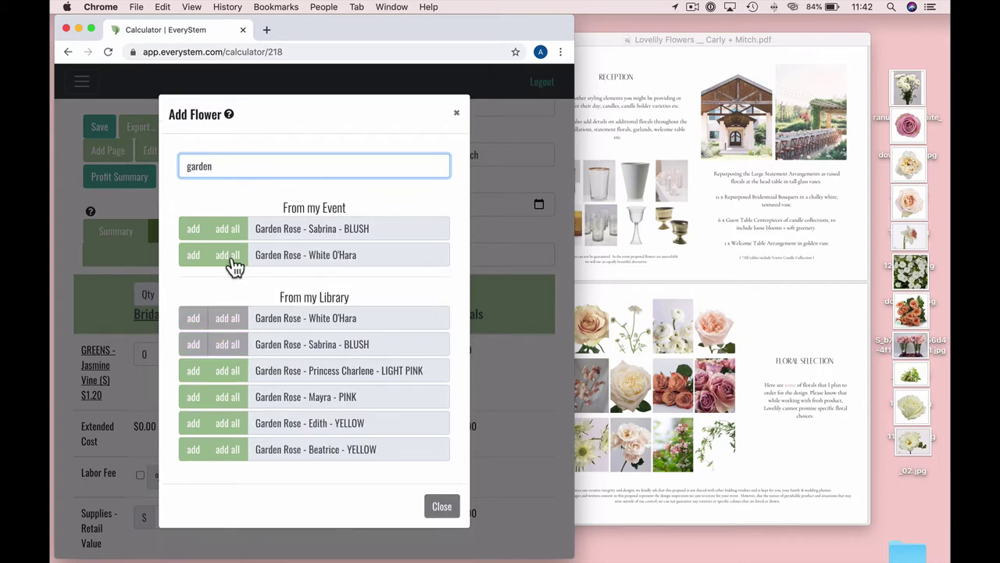
click(225, 263)
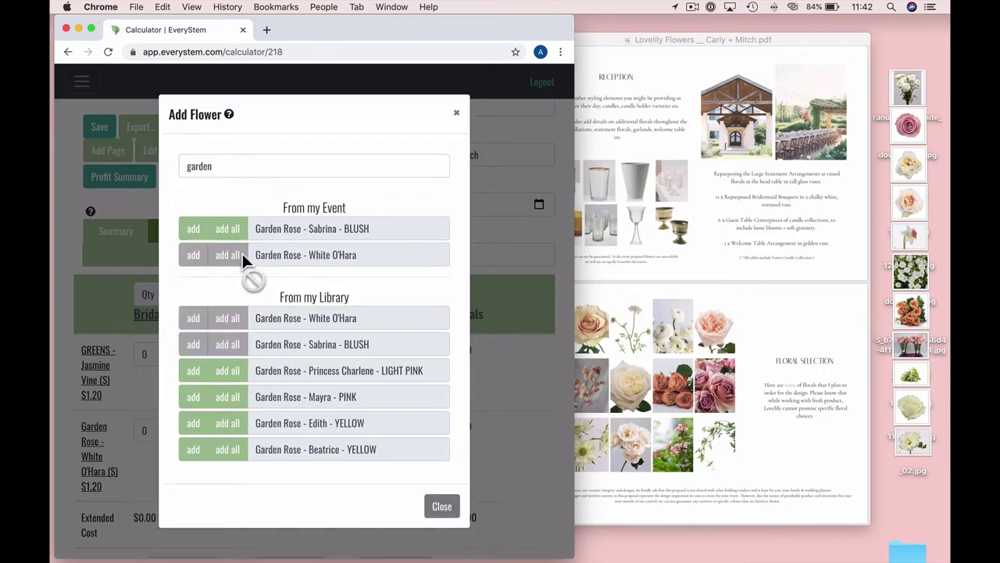
click(459, 117)
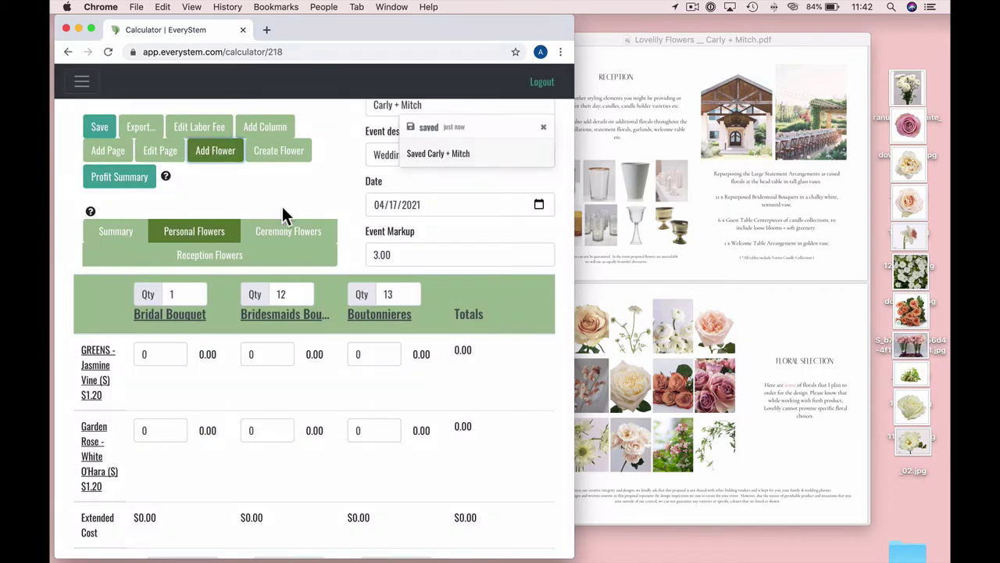
Reopen Add Flower, search for "cap", and add Rose - Cappuccino from the library with the add all option
click(218, 150)
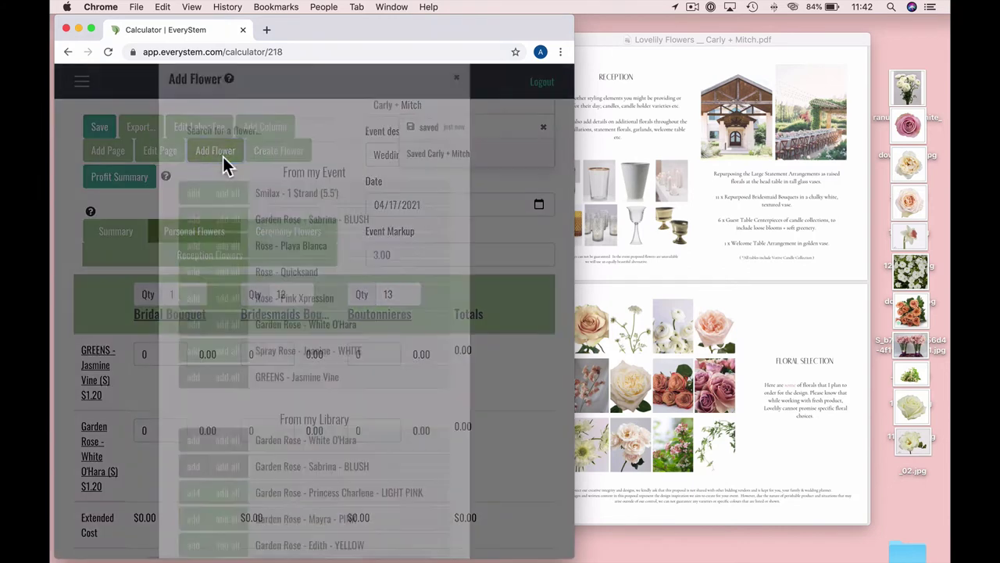
click(308, 157)
text(cap)
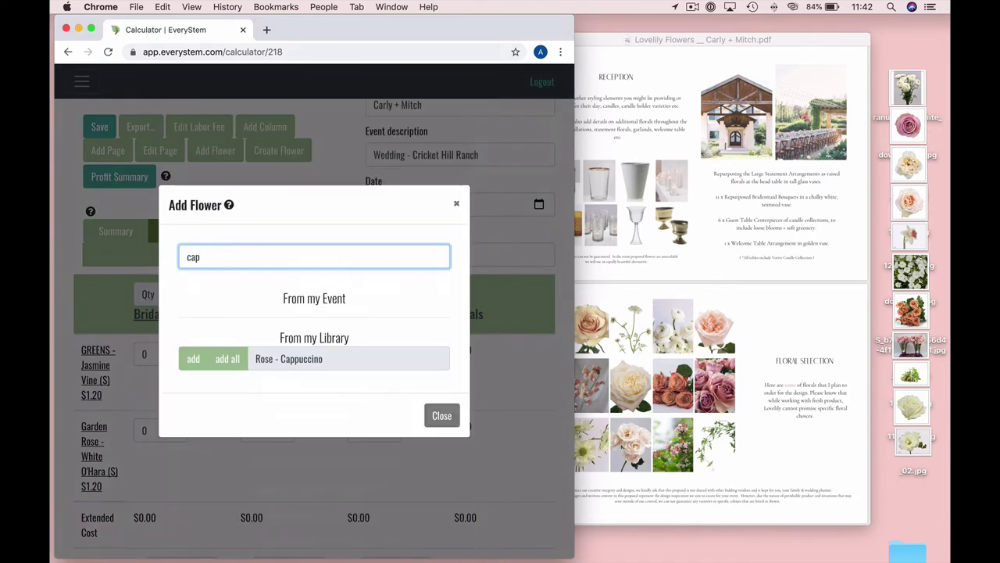
click(231, 361)
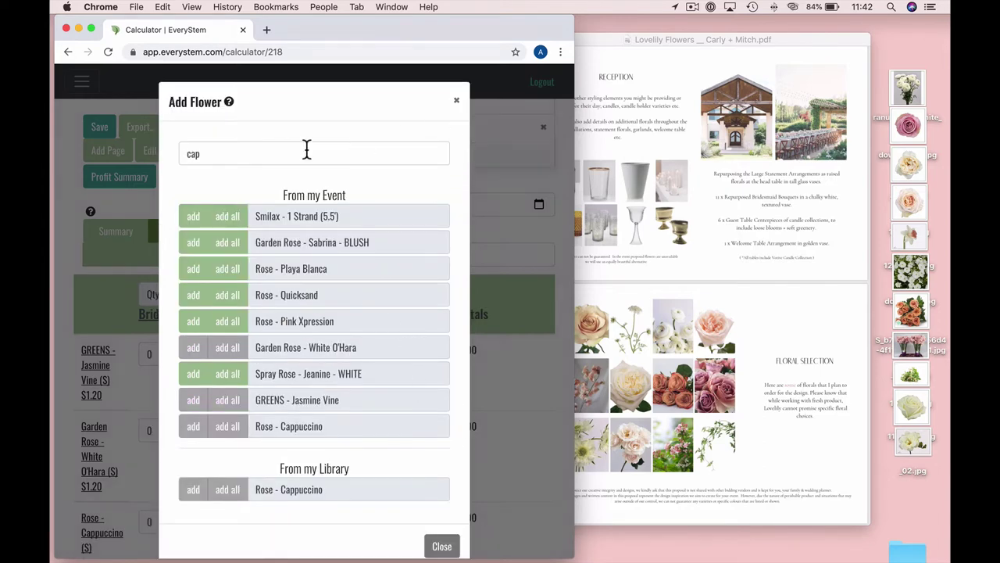
Replace the flower search with "maj" and add Spray Rose - Majolica - WHITE from the library with the add all option
click(219, 155)
drag(219, 156, 135, 150)
key(BackSpace)
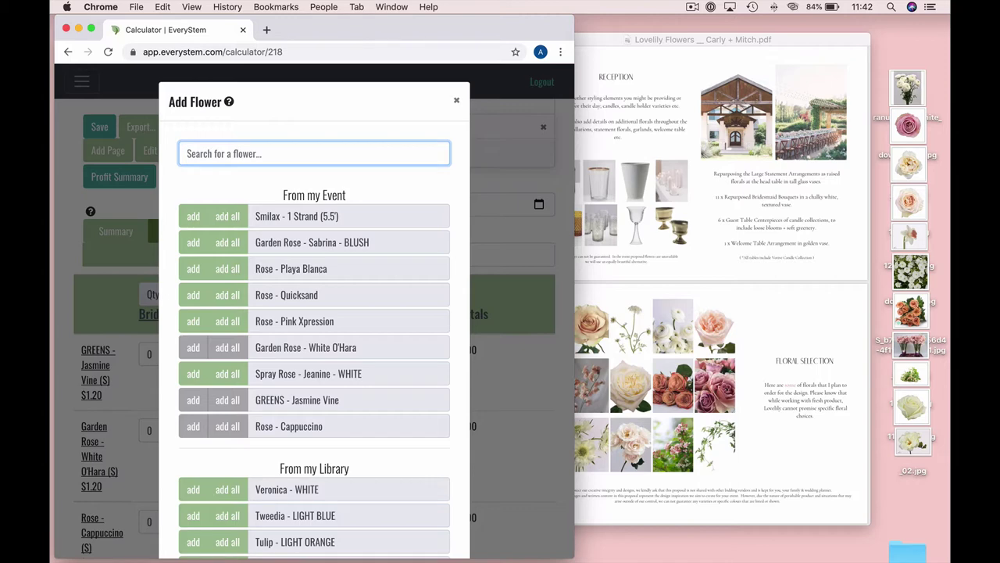
text(maj)
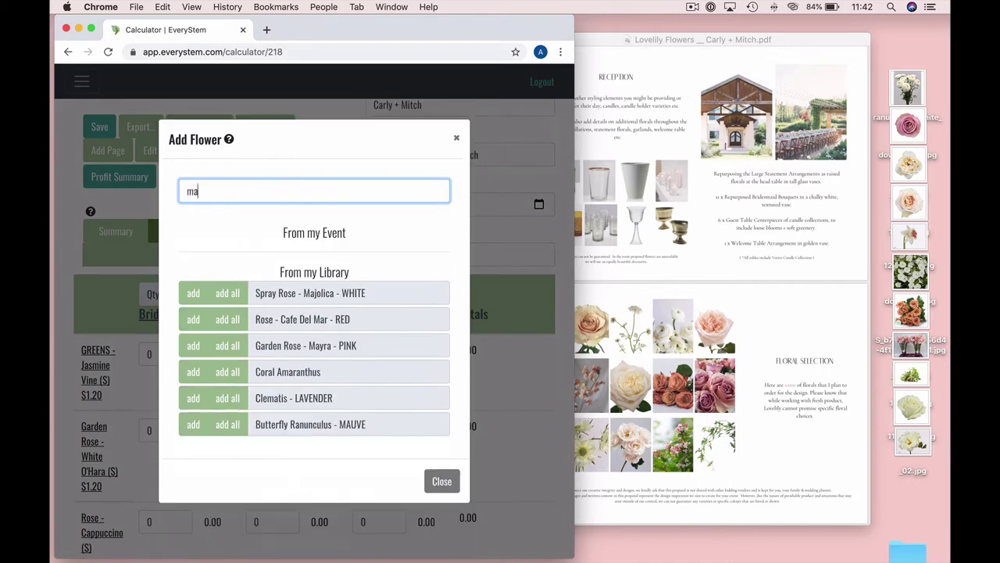
Change the flower search to "quick" and add Rose - Quicksand from the event's flowers with the add all option
key(BackSpace)
key(BackSpace)
key(BackSpace)
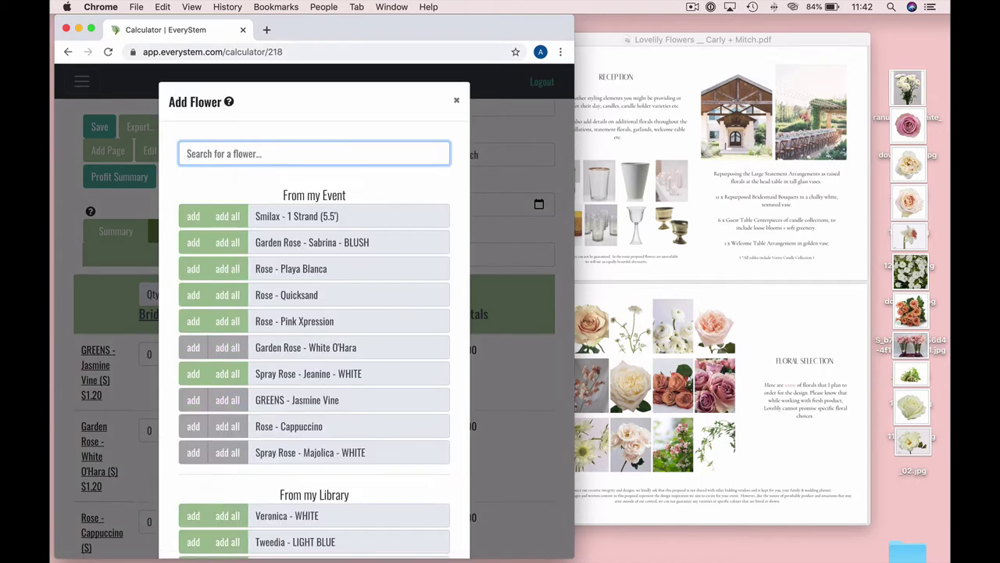
text(quick)
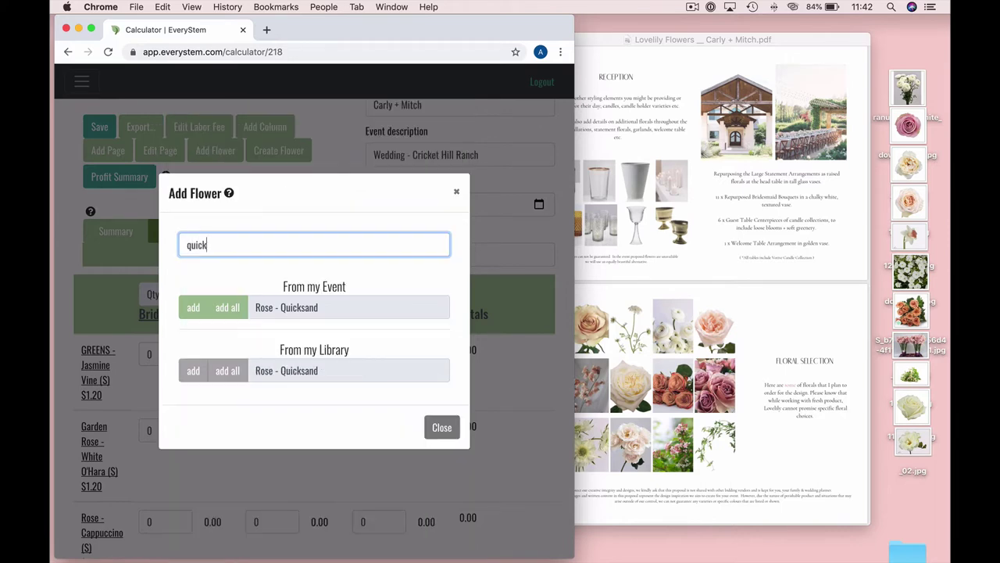
click(228, 307)
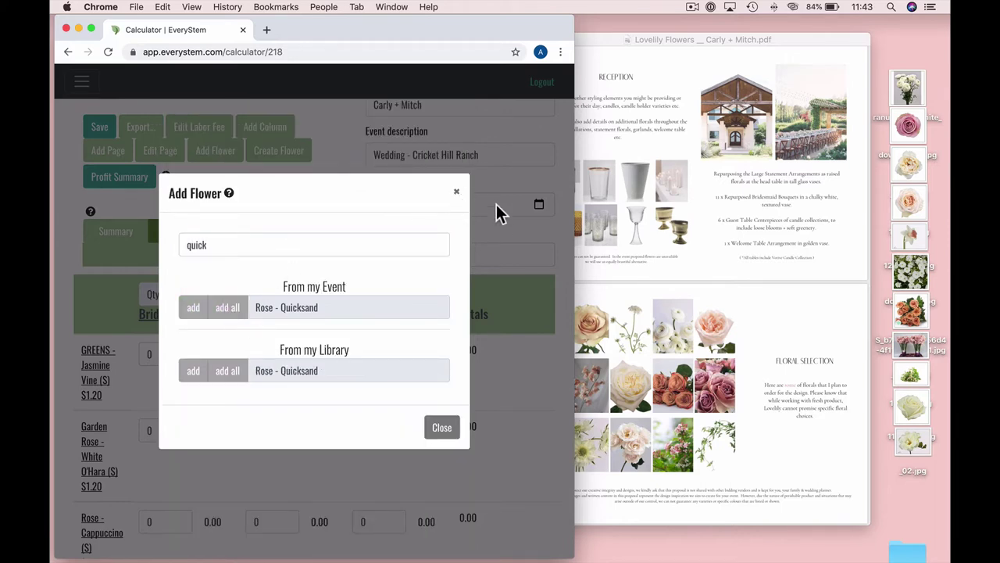
Search for "sweet" and add Sweet Pea - BROWNIE from the library with the add all option
double_click(195, 244)
text(sweet)
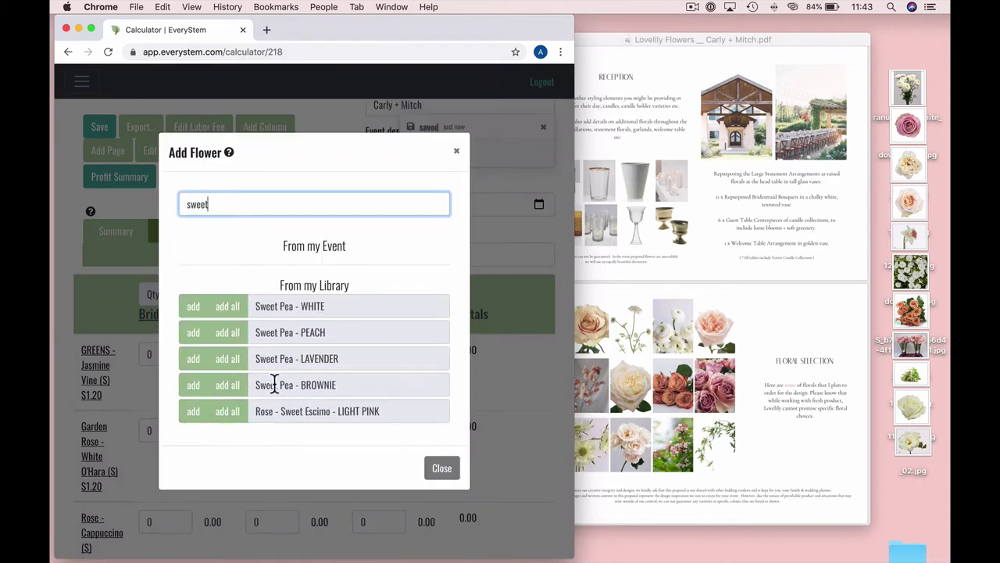
click(228, 386)
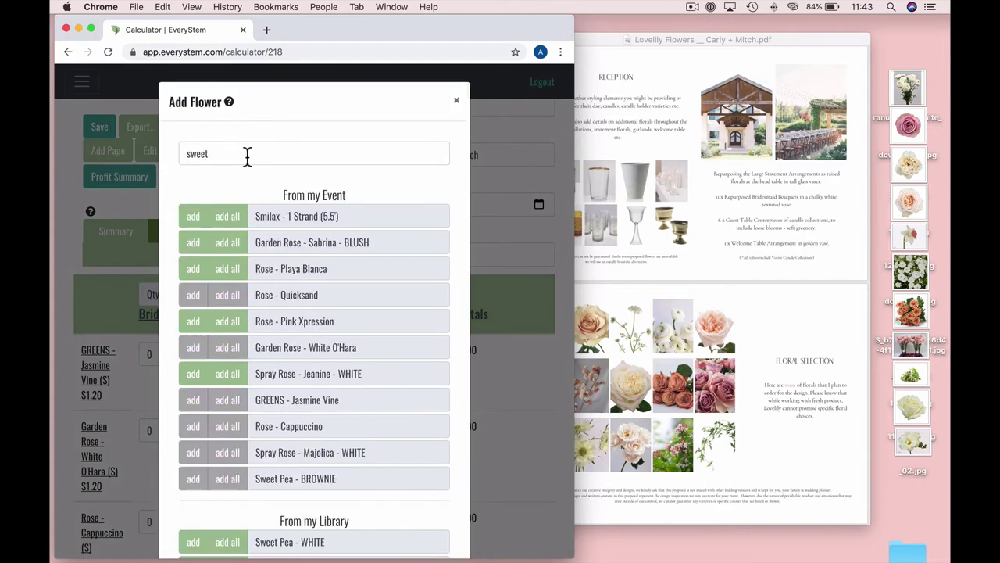
Check the proposal PDF's floral selection, search for "playa", and add Rose - Playa Blanca with the add all option
double_click(246, 154)
key(BackSpace)
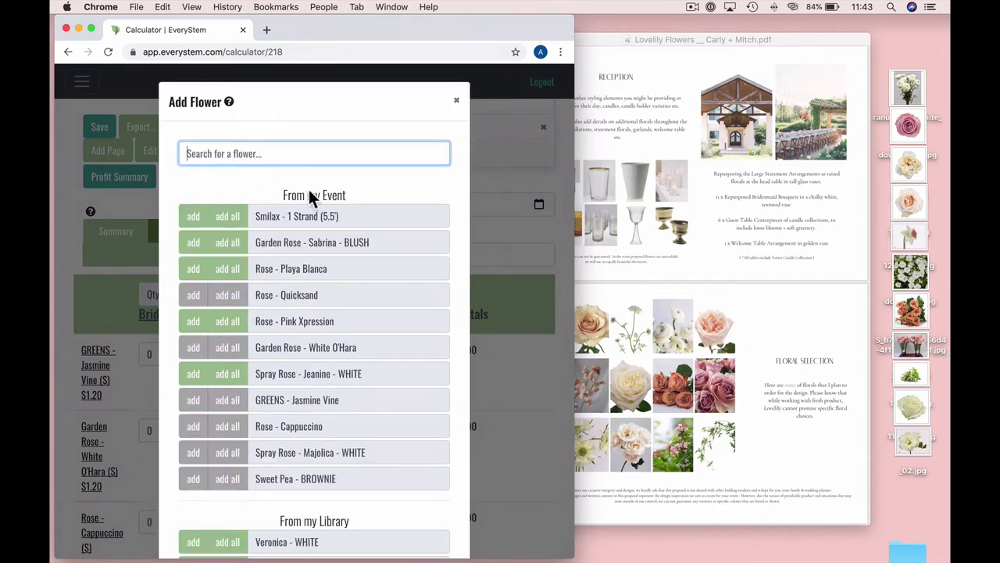
click(755, 347)
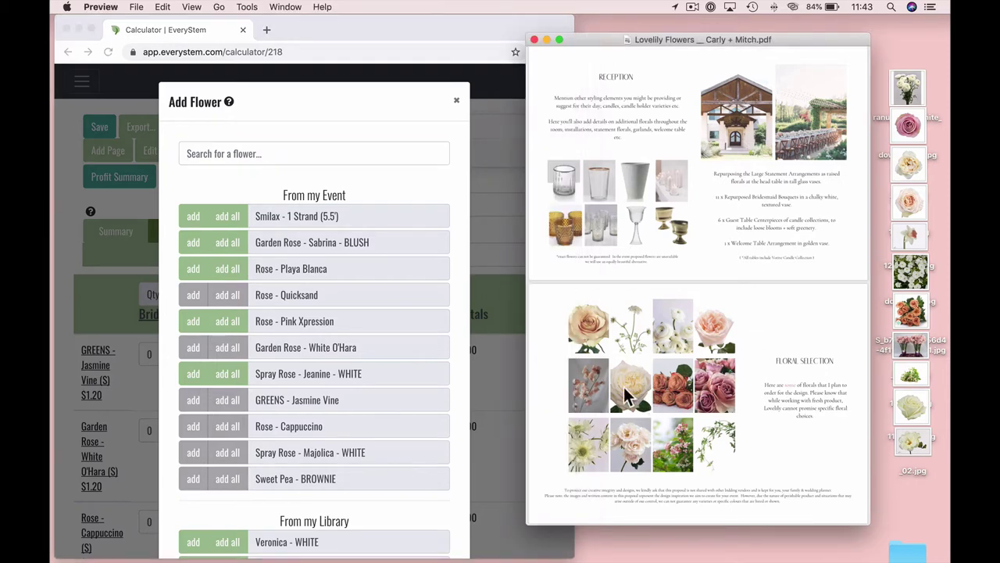
click(257, 153)
text(playa)
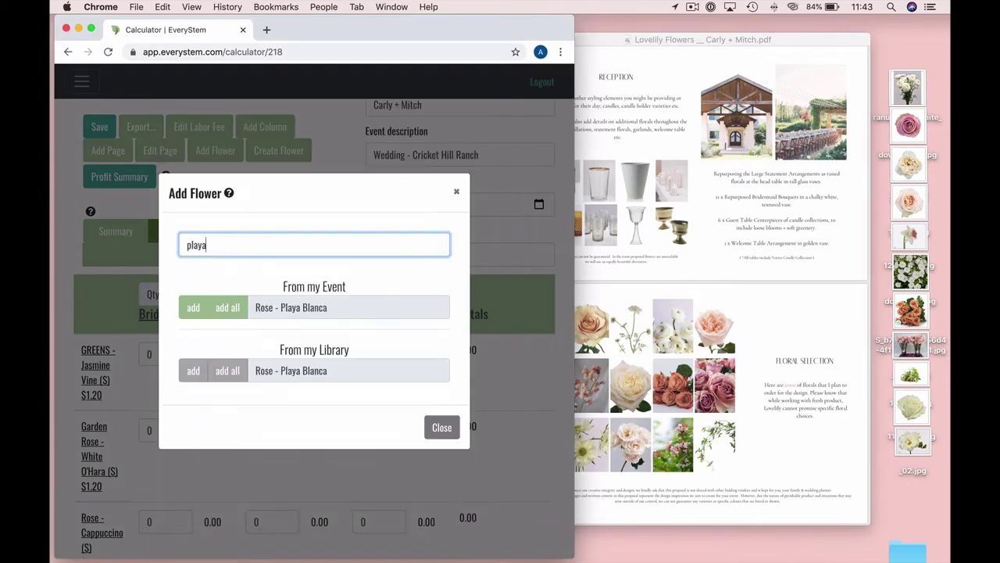
click(228, 307)
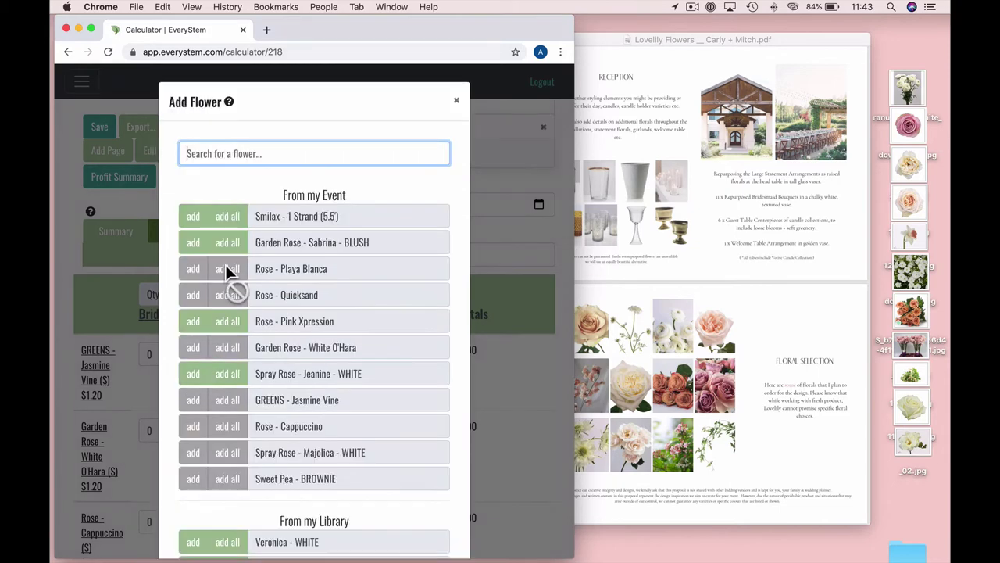
Search the available flowers for "cafe" and clear the search
text(cafe)
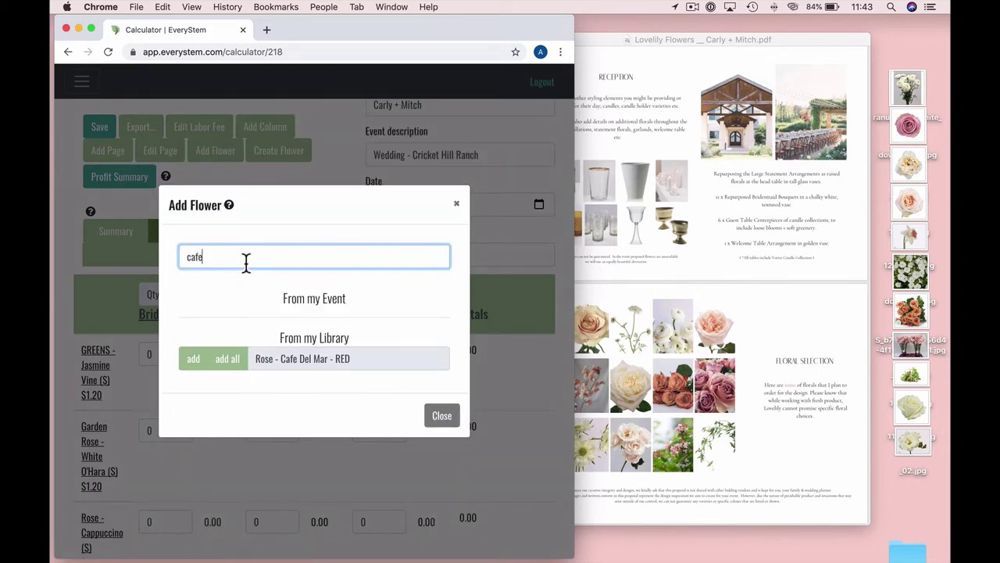
drag(246, 263, 143, 270)
key(BackSpace)
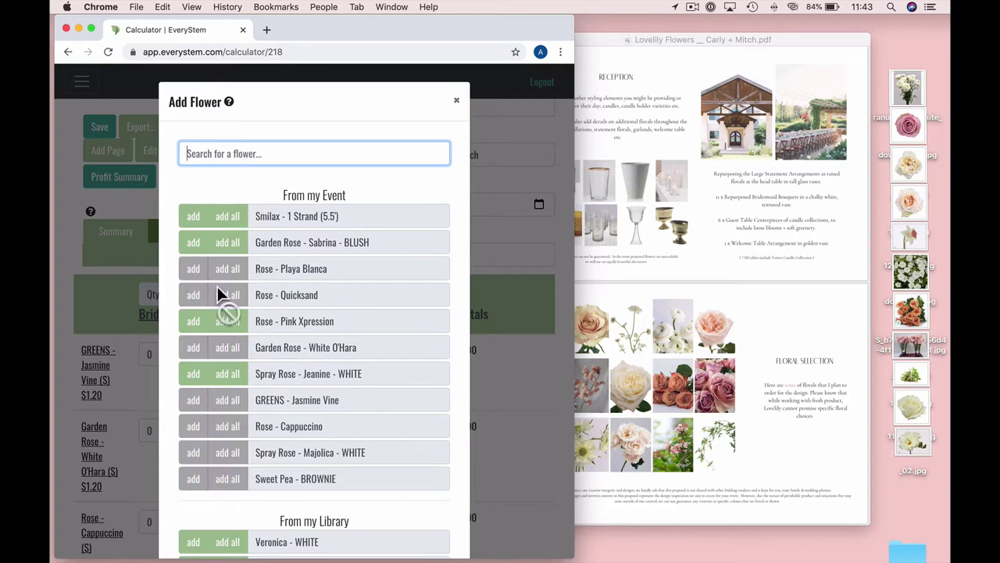
Start creating a new flower named "Rose - Cafe Latte - MAUVE" with a price of 4.99
click(456, 104)
click(280, 151)
click(266, 207)
text(Rose - Cafe Latte)
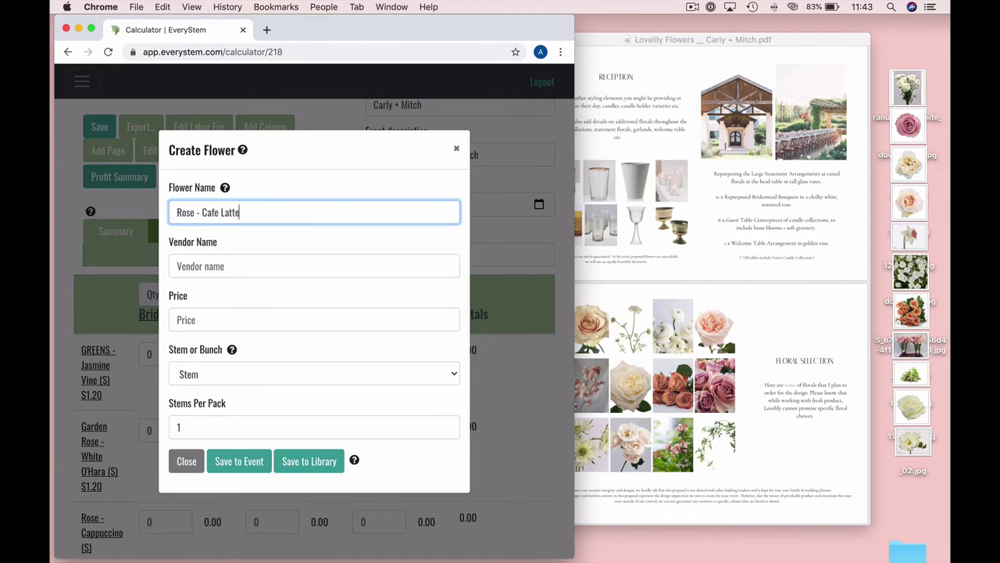
text( - P)
key(BackSpace)
text(MAU)
key(Tab)
key(Tab)
text(4)
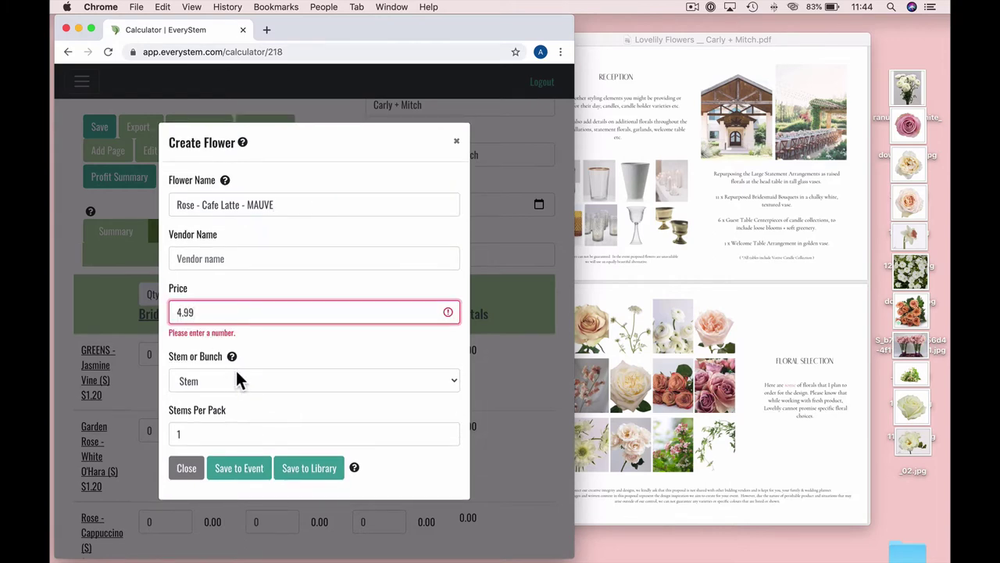
Set the new flower's stems per pack to 12, save it to the library, and close the Create Flower dialog
click(205, 433)
key(BackSpace)
text(12)
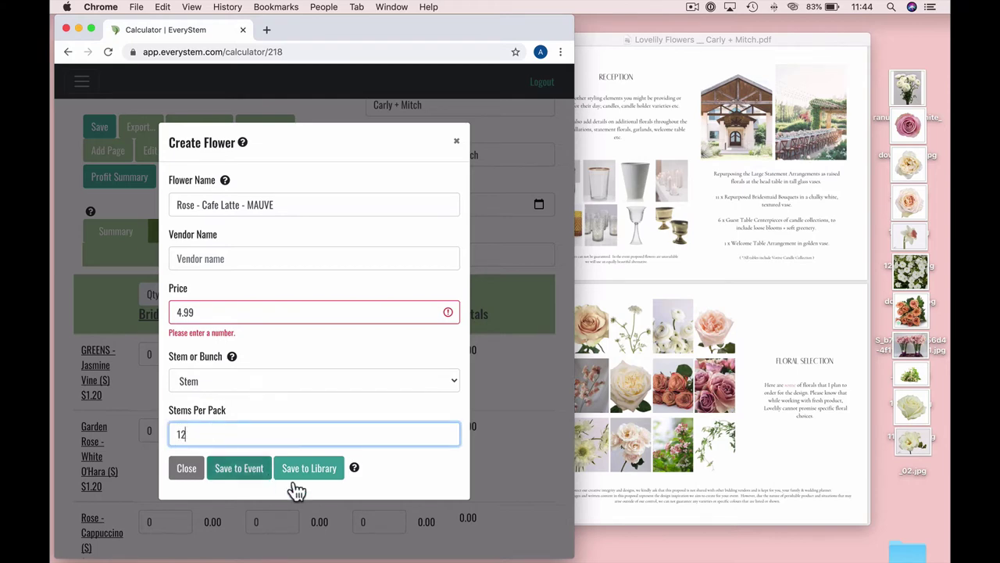
click(299, 473)
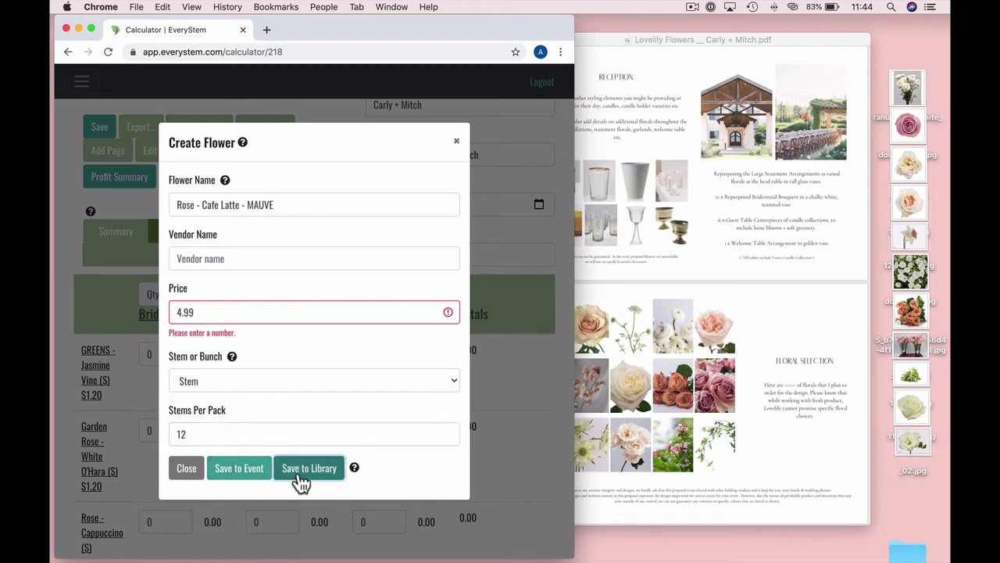
click(456, 141)
Review the flower rows on the Personal Flowers page
scroll(316, 404, down, 5)
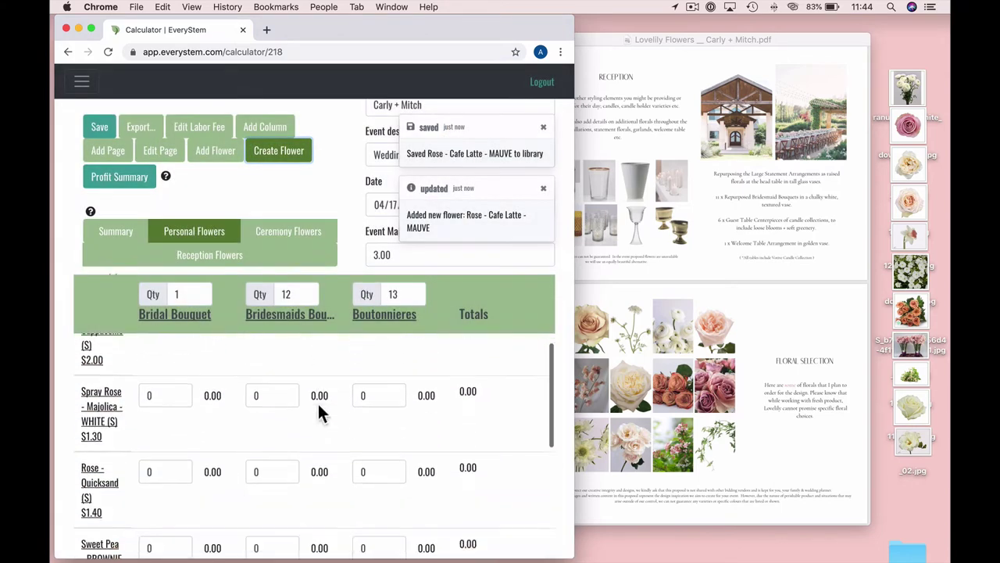
scroll(317, 402, down, 4)
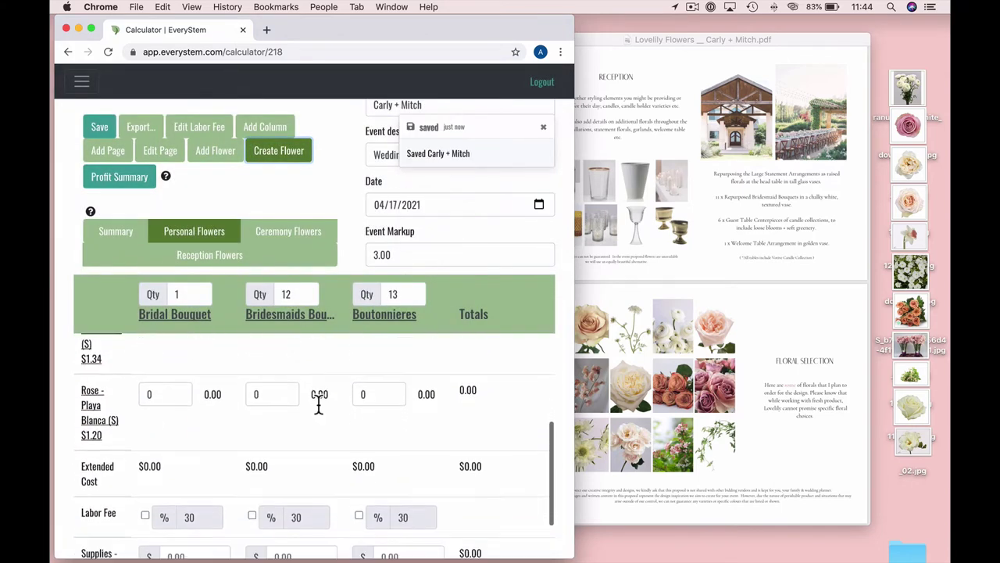
scroll(185, 390, up, 8)
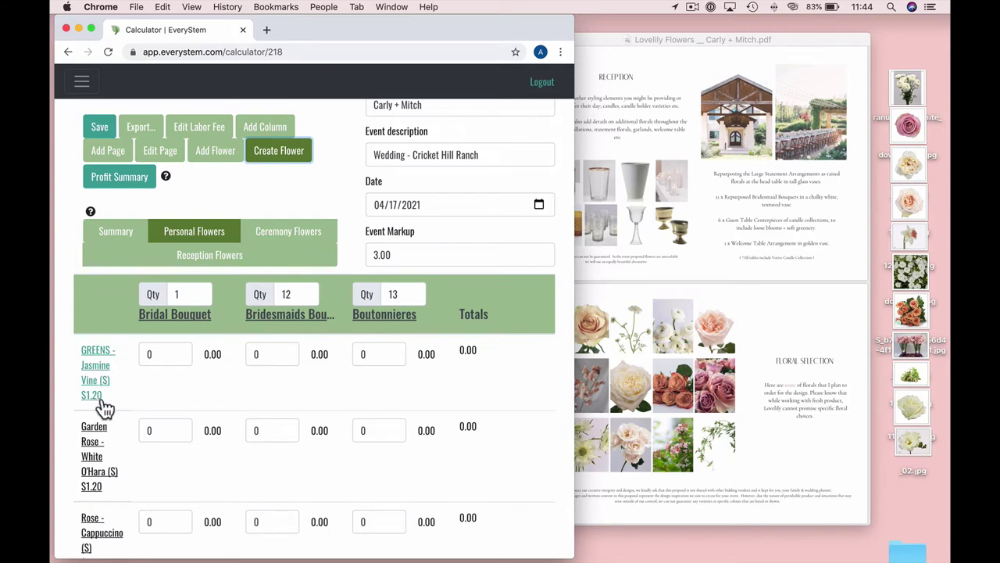
scroll(134, 426, down, 1)
scroll(134, 420, down, 3)
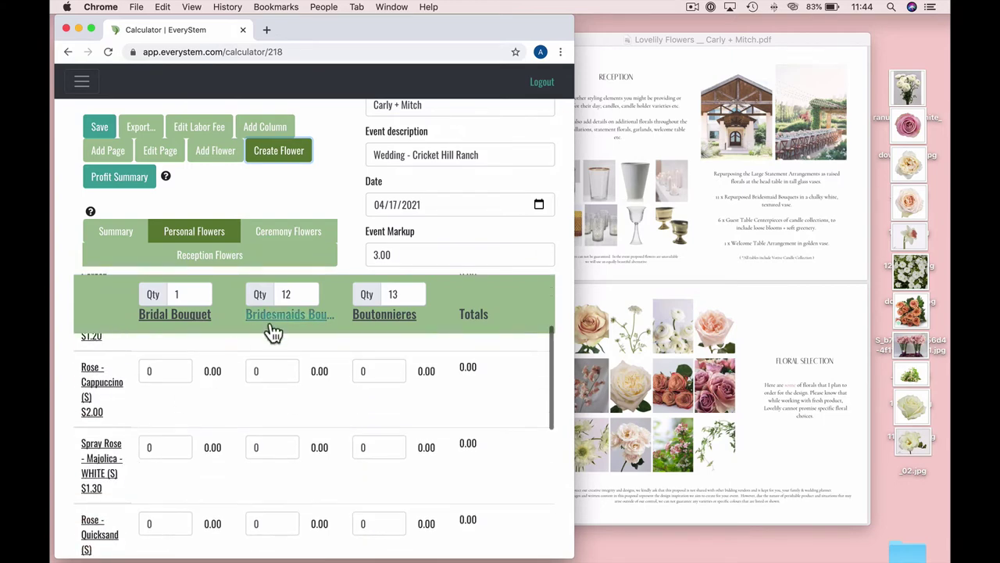
Check the proposal's floral selection, search Add Flower for "orla", add Orlaya Lace with the add all option, and close the dialog
click(255, 264)
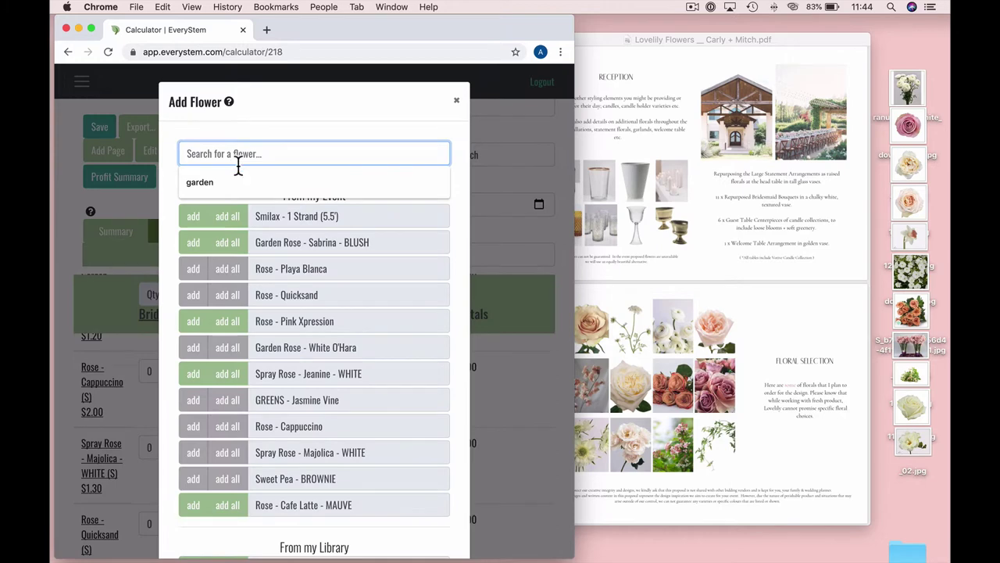
click(623, 335)
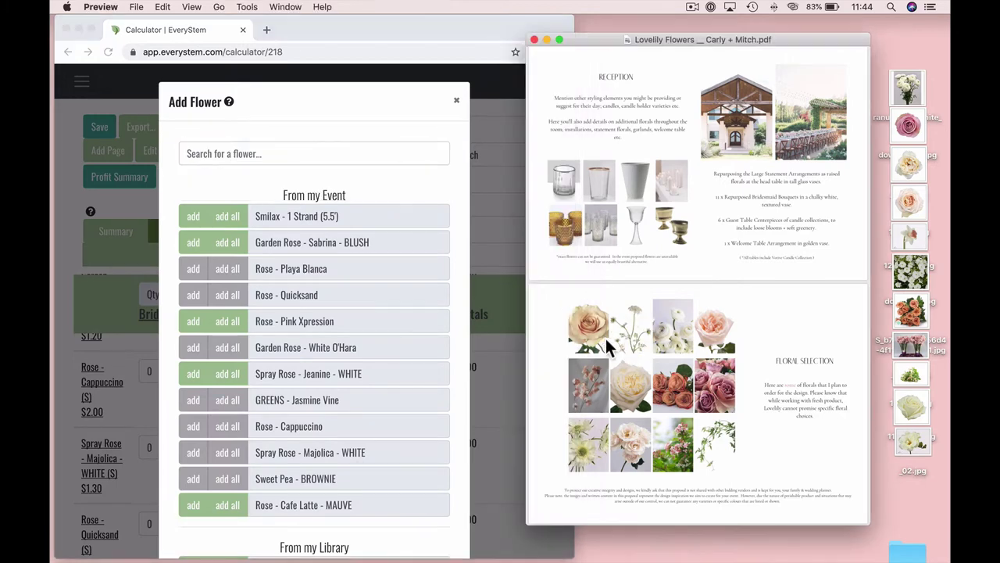
click(254, 154)
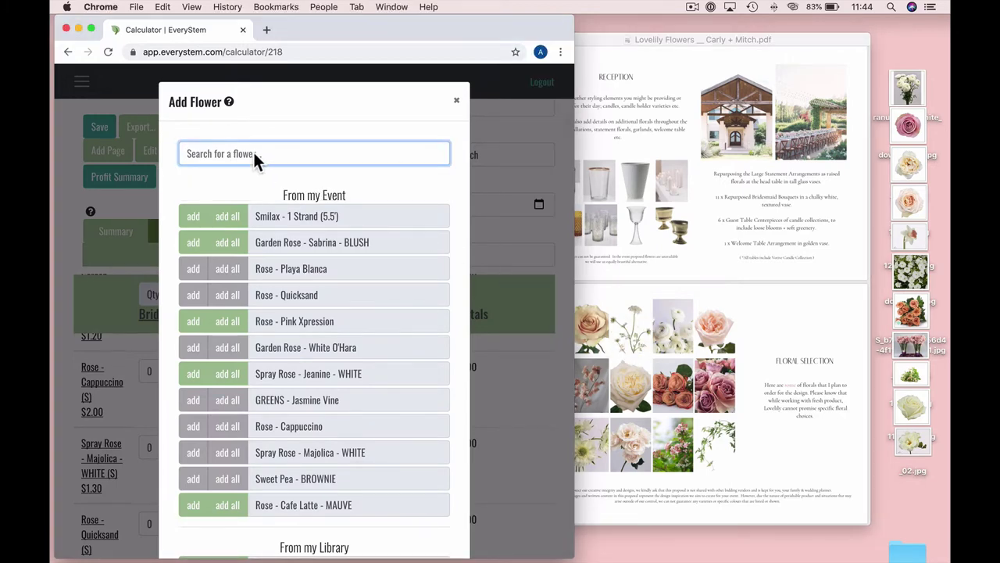
text(olaya)
key(BackSpace)
key(BackSpace)
key(BackSpace)
key(BackSpace)
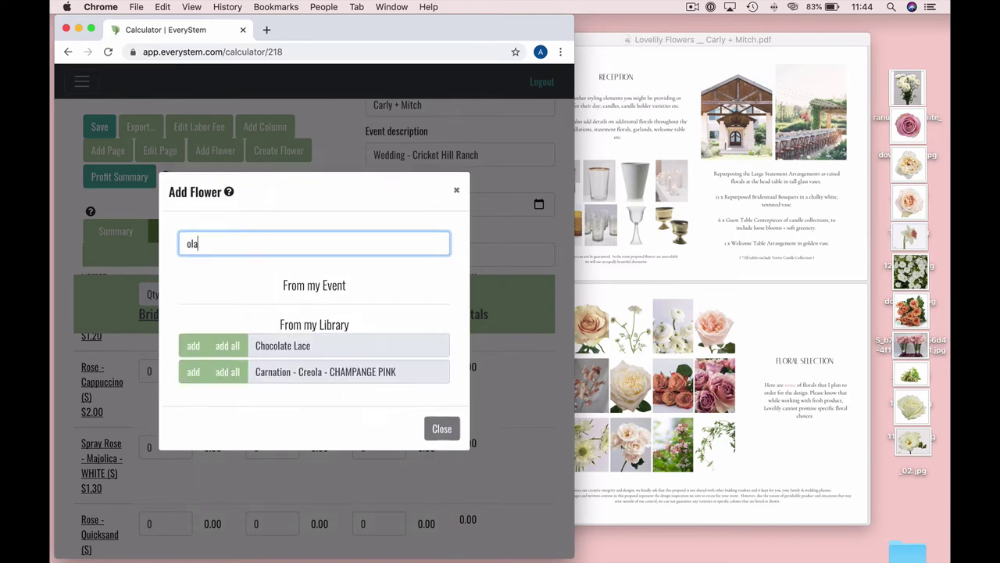
text(rla)
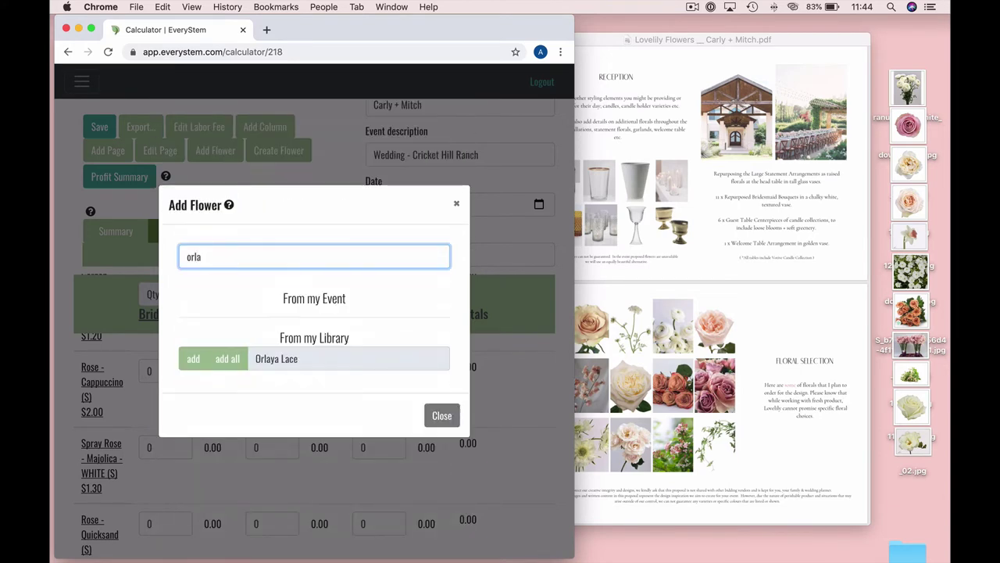
click(229, 365)
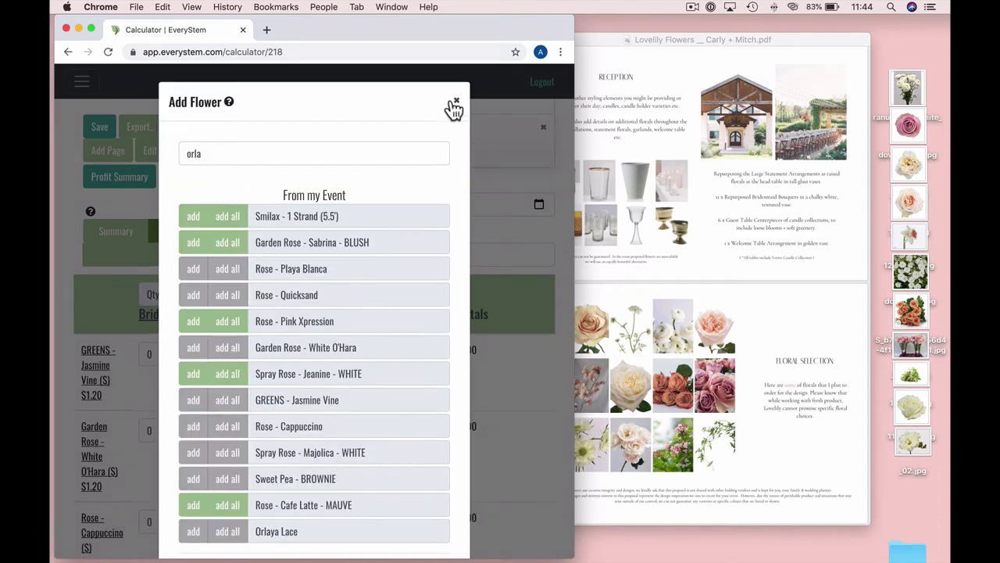
click(456, 102)
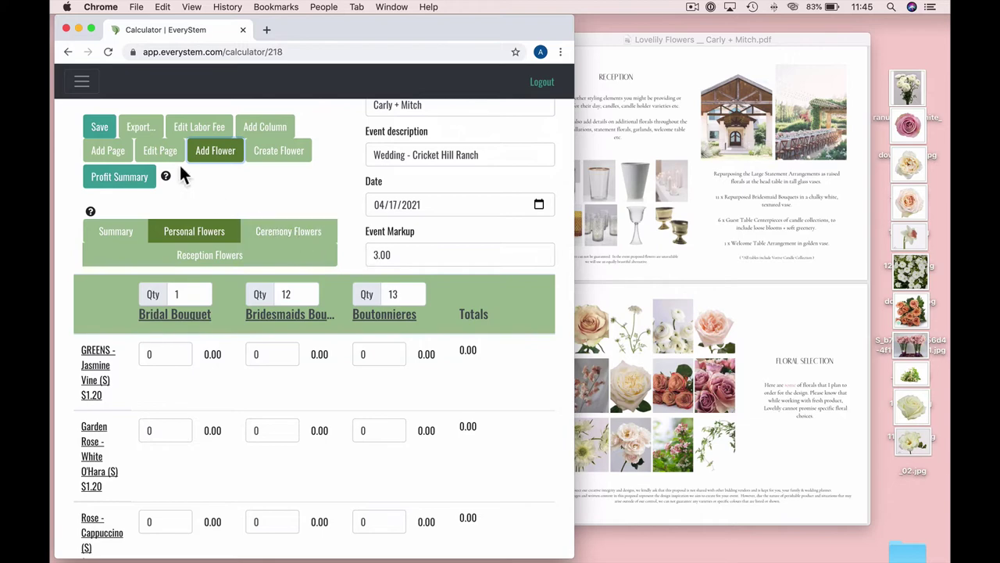
Reopen Add Flower, search for "phlox", add Phlox - WHITE with the add all option, and close the dialog
click(215, 151)
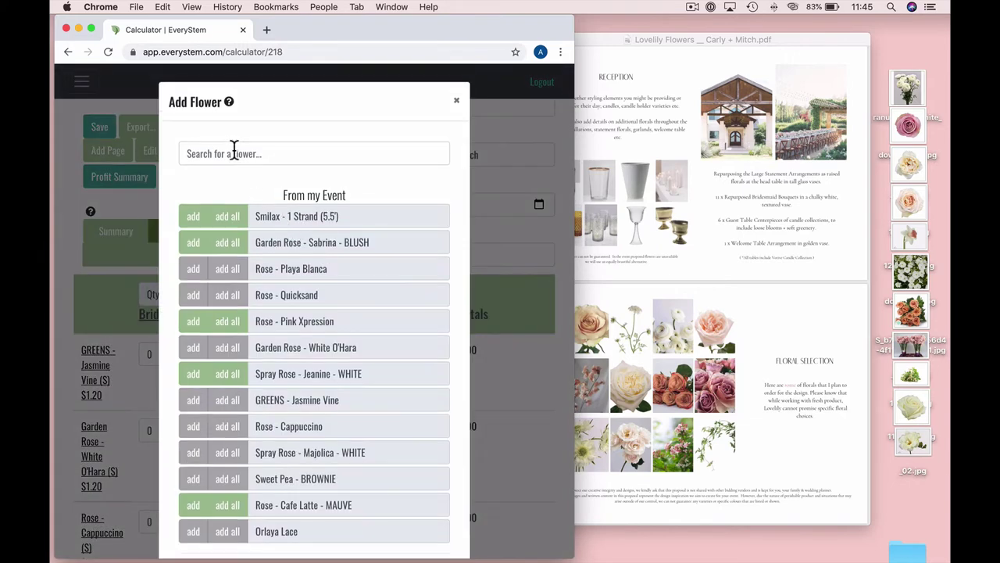
click(232, 153)
text(phlox)
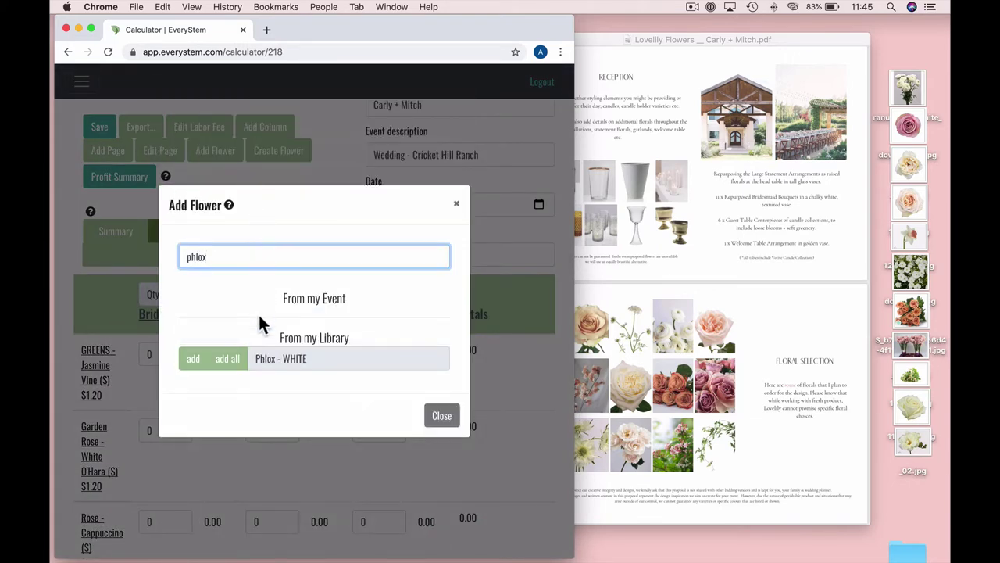
click(232, 361)
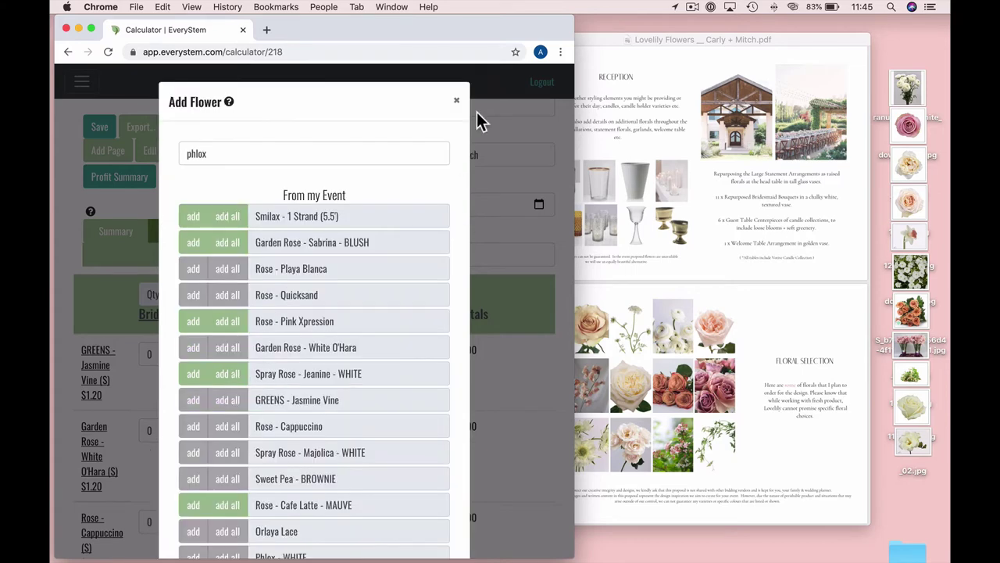
click(456, 101)
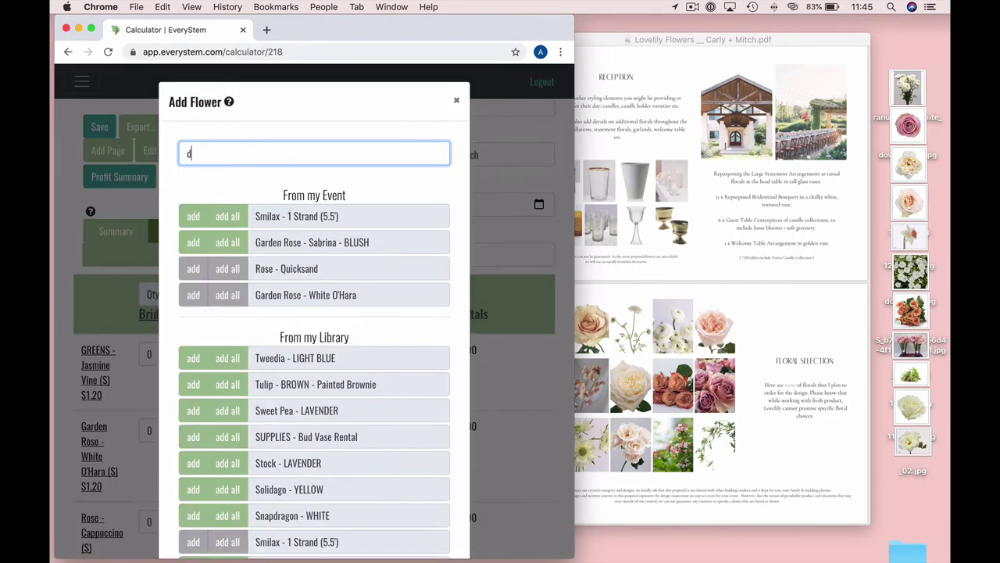
Search Add Flower for "daffo" and close the dialog without adding anything
text(affo)
click(213, 159)
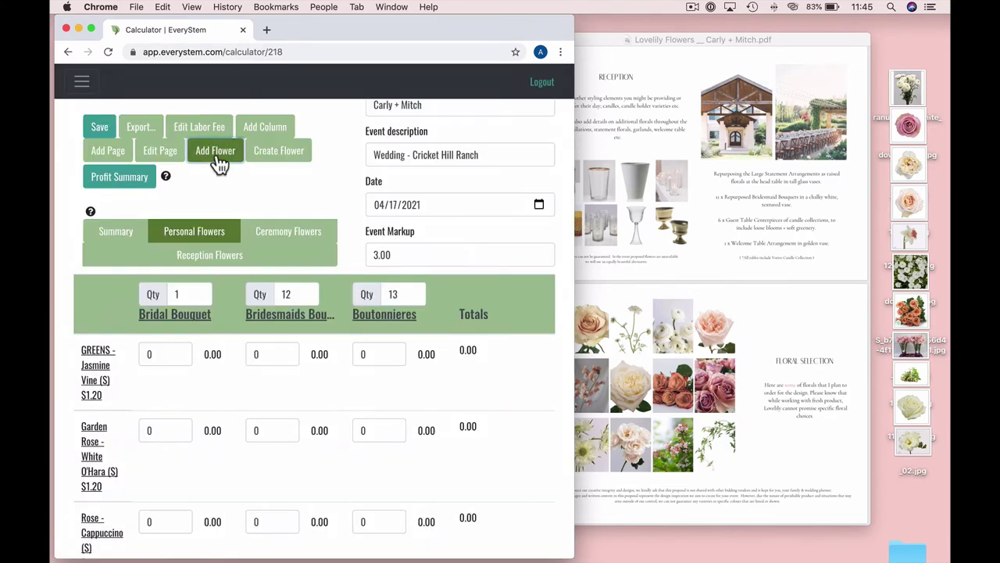
click(217, 155)
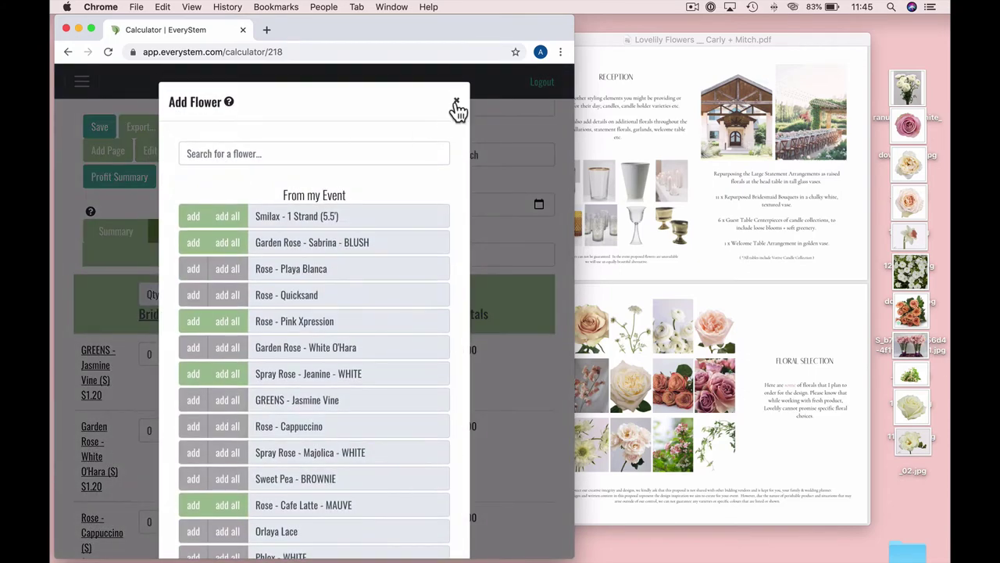
click(458, 105)
Create the flower Daffodil - Pink Perfection - WHITE + PINK (Holex, 1.00, Stem, 10 per pack) and save it to both the library and the event
click(273, 166)
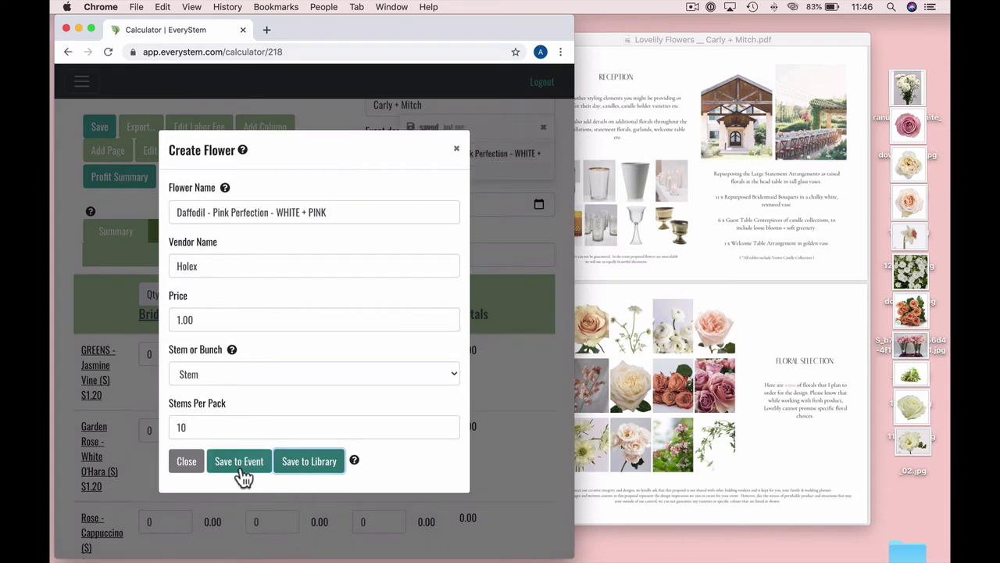
click(315, 469)
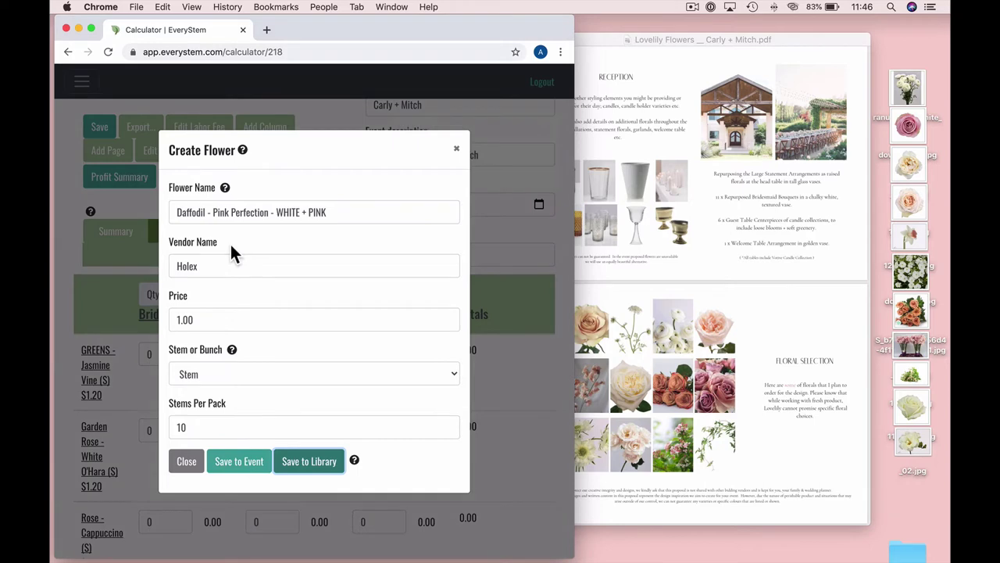
click(237, 463)
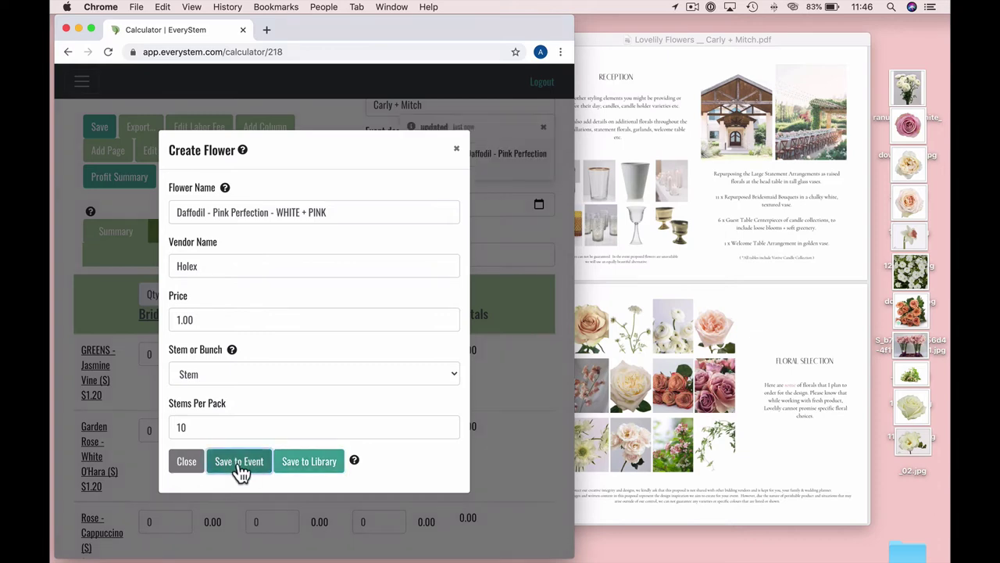
click(457, 150)
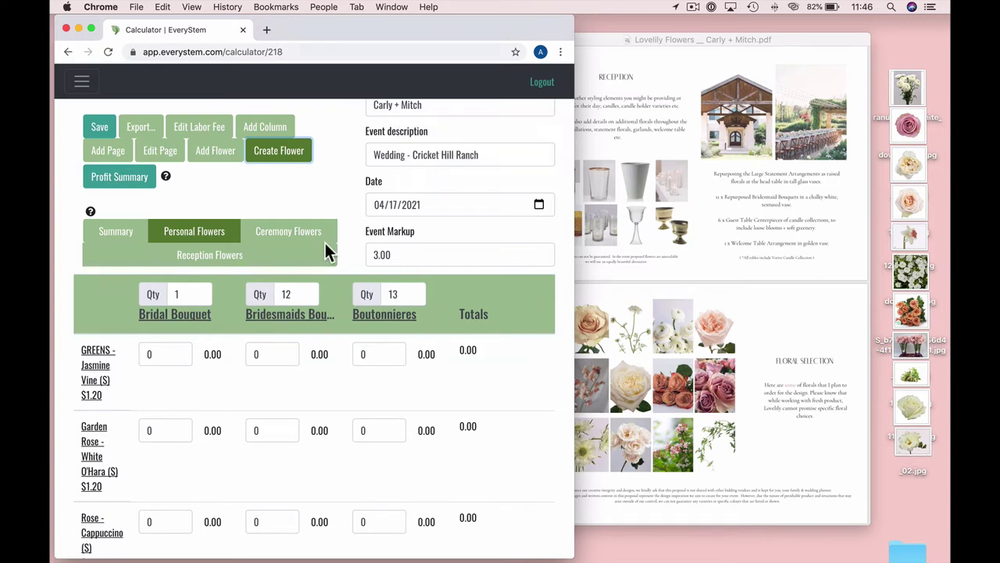
Create the flower Freesia - WHITE and save it to both the library and the event
click(206, 152)
click(266, 215)
scroll(300, 390, down, 5)
scroll(304, 400, down, 3)
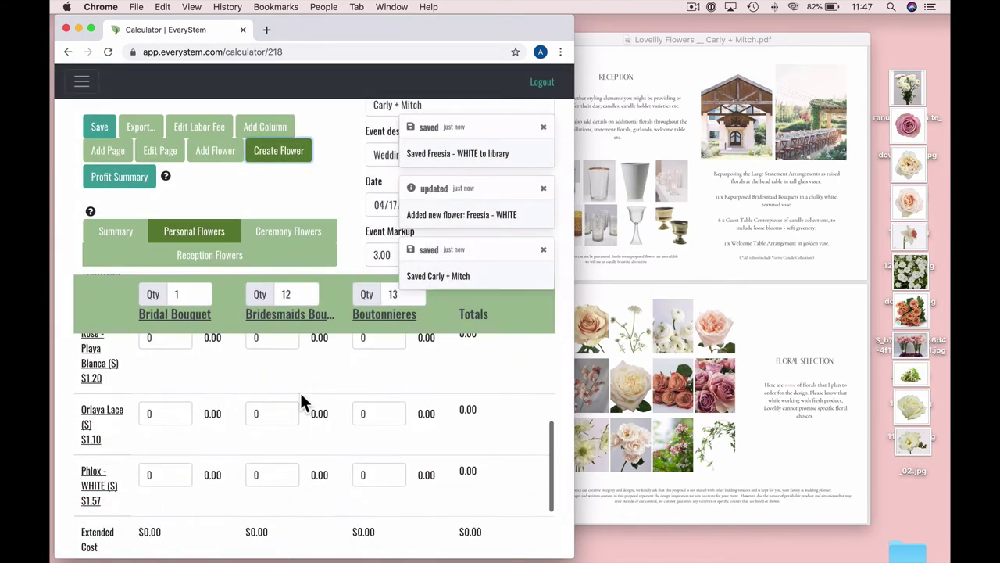
Check the flower rows on the Personal Flowers, Ceremony Flowers and Reception Flowers pages, ending back on Personal Flowers
scroll(302, 401, down, 4)
scroll(227, 442, up, 4)
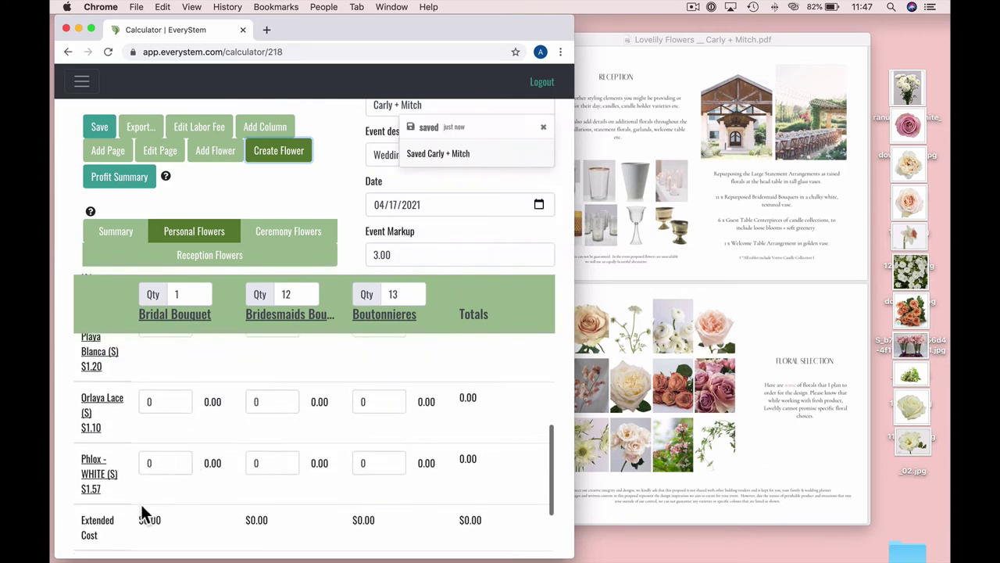
scroll(104, 415, up, 3)
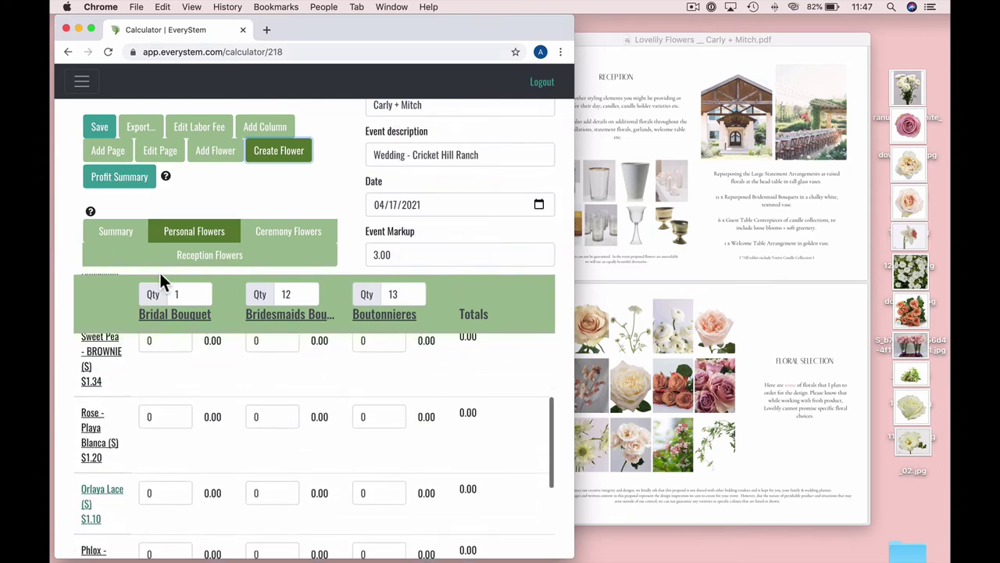
scroll(318, 477, down, 2)
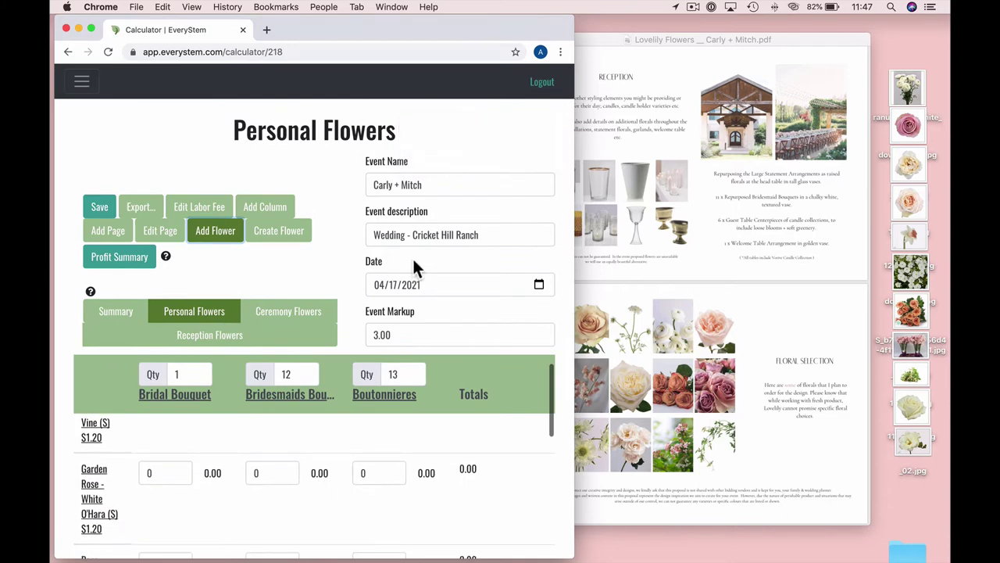
scroll(334, 334, down, 2)
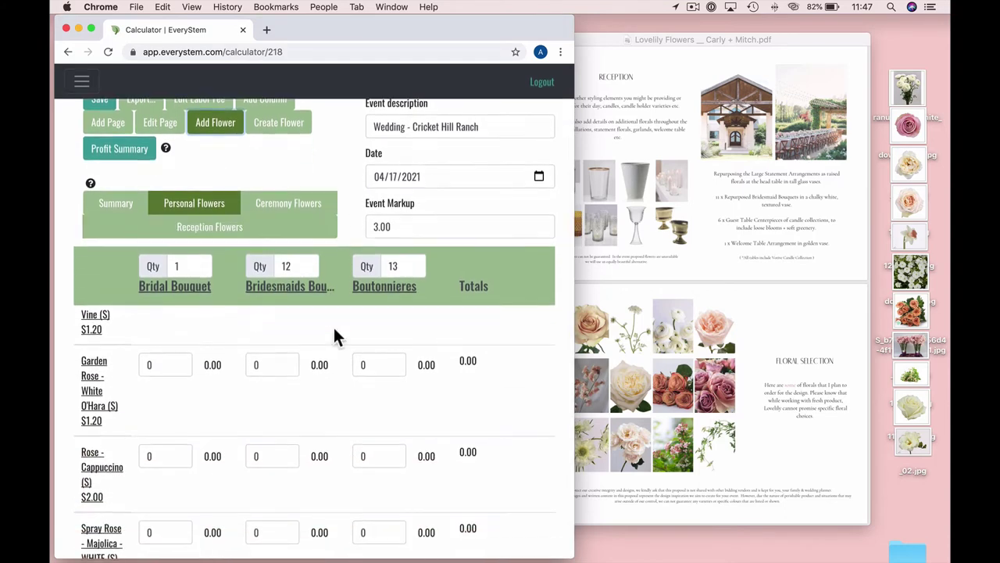
scroll(334, 334, down, 1)
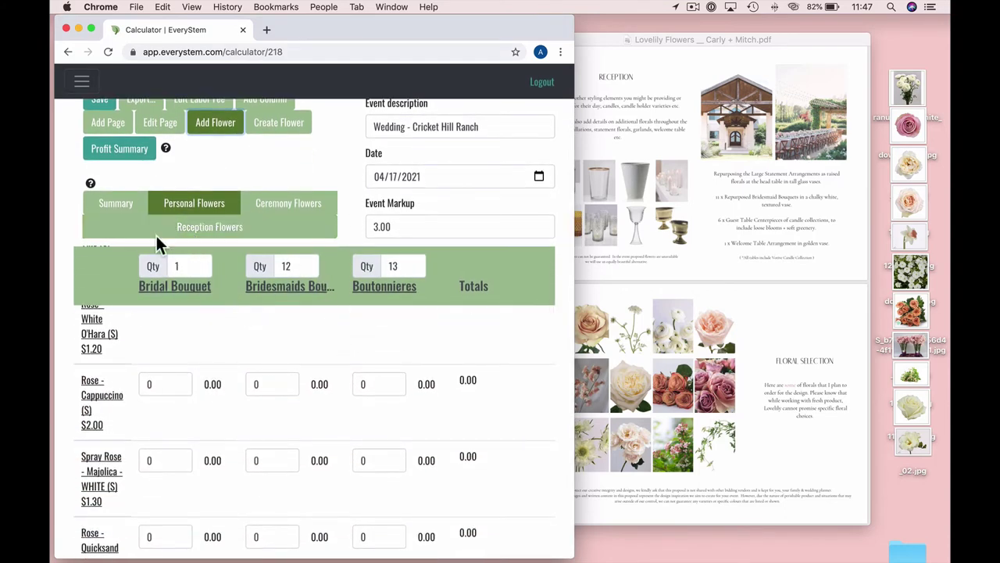
click(275, 202)
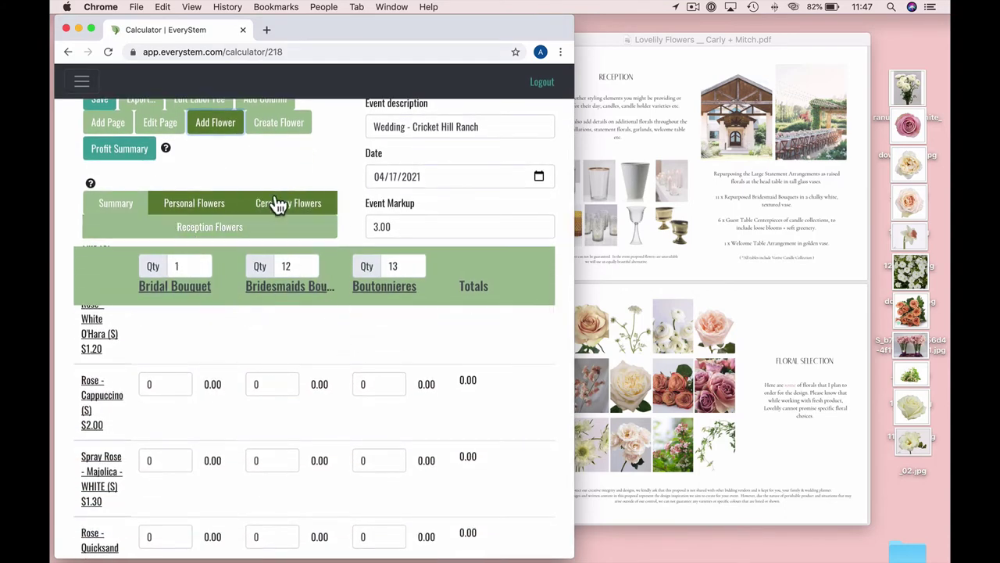
click(204, 234)
click(197, 211)
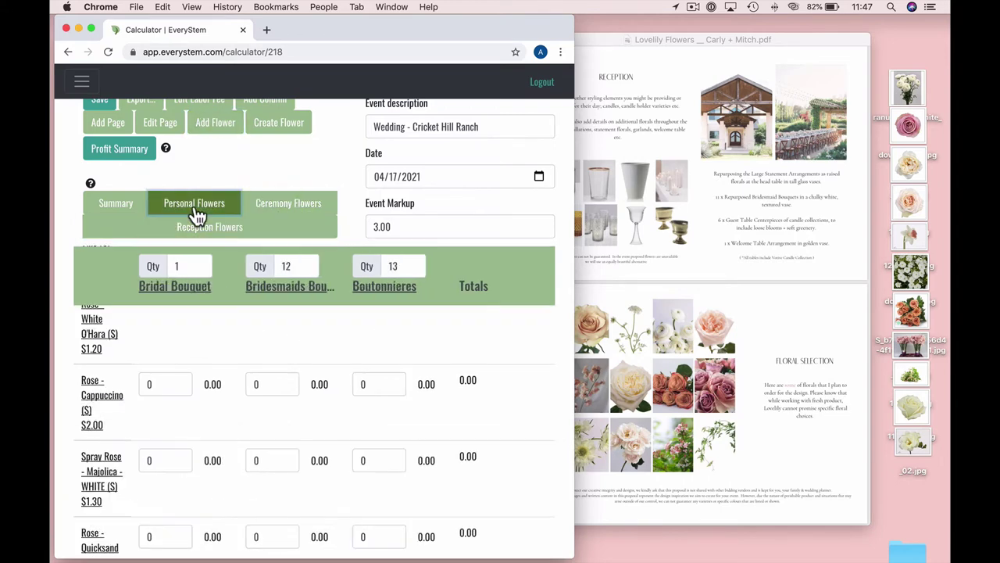
click(268, 208)
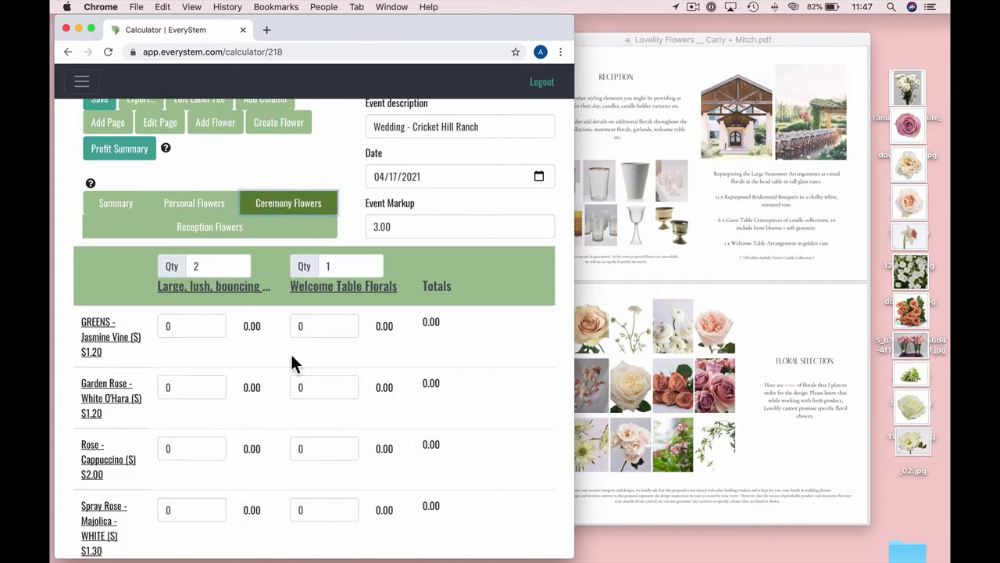
click(191, 203)
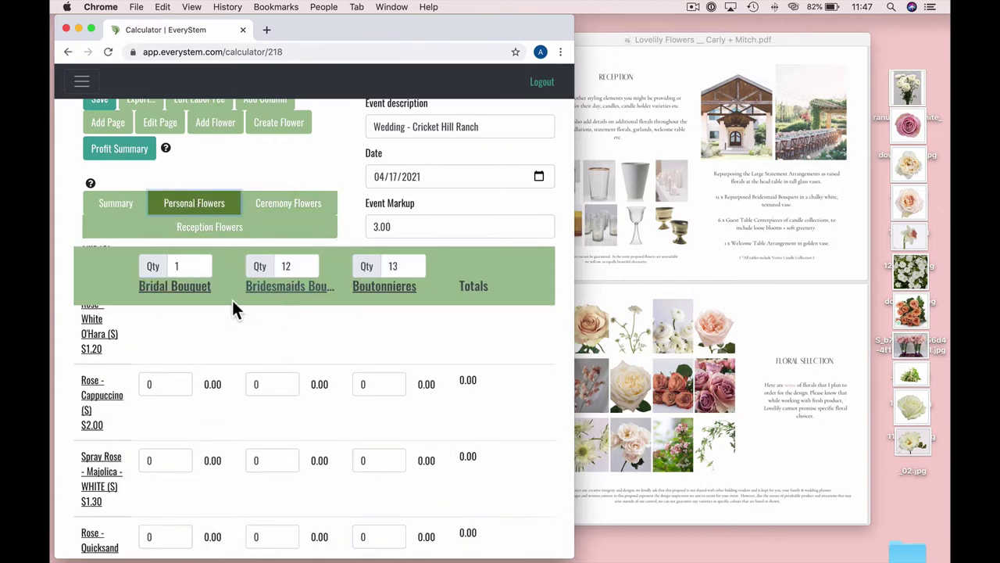
Examine the flower rows, labor fees and quoted prices of the three arrangements on the Personal Flowers page
scroll(278, 316, down, 1)
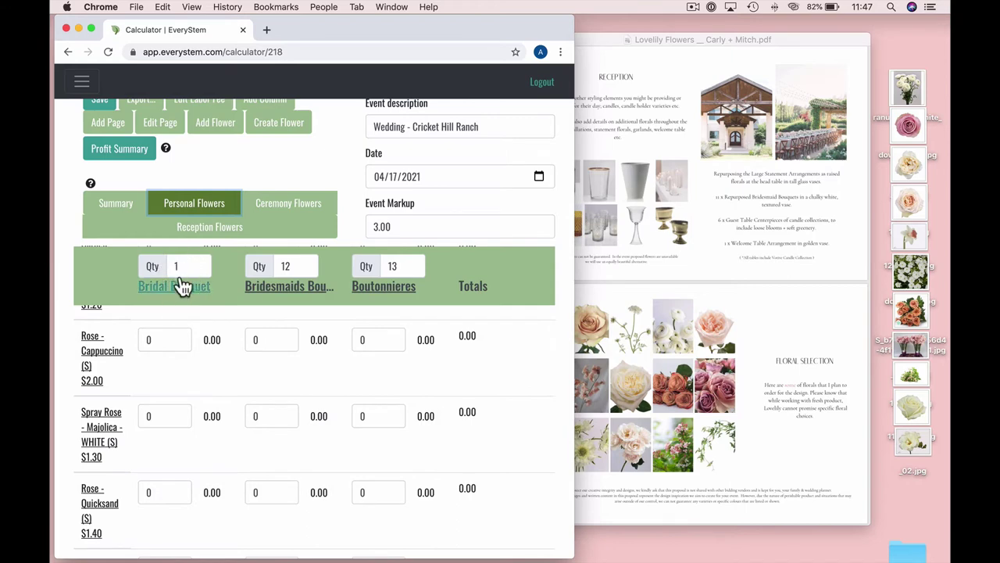
scroll(379, 340, down, 15)
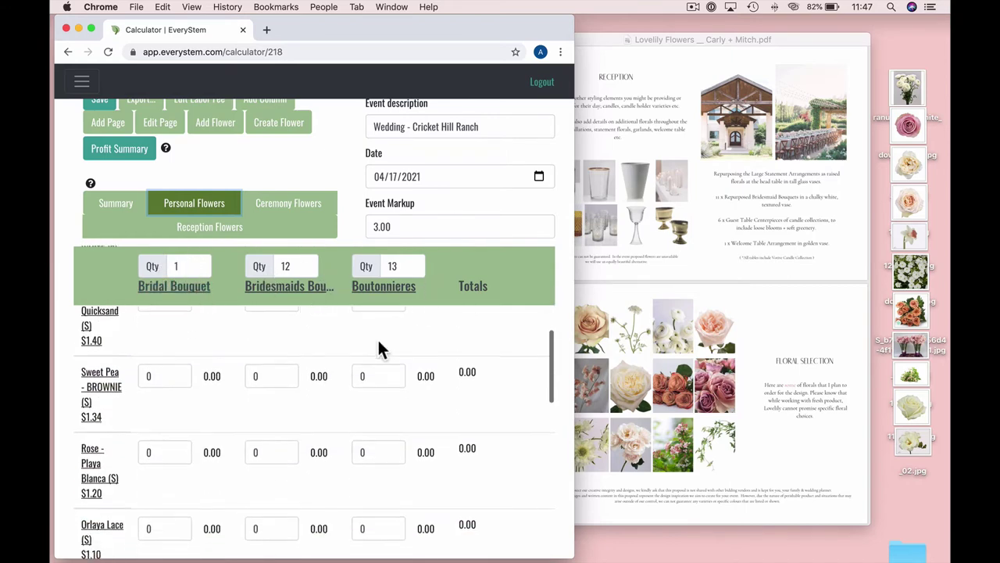
scroll(378, 344, down, 3)
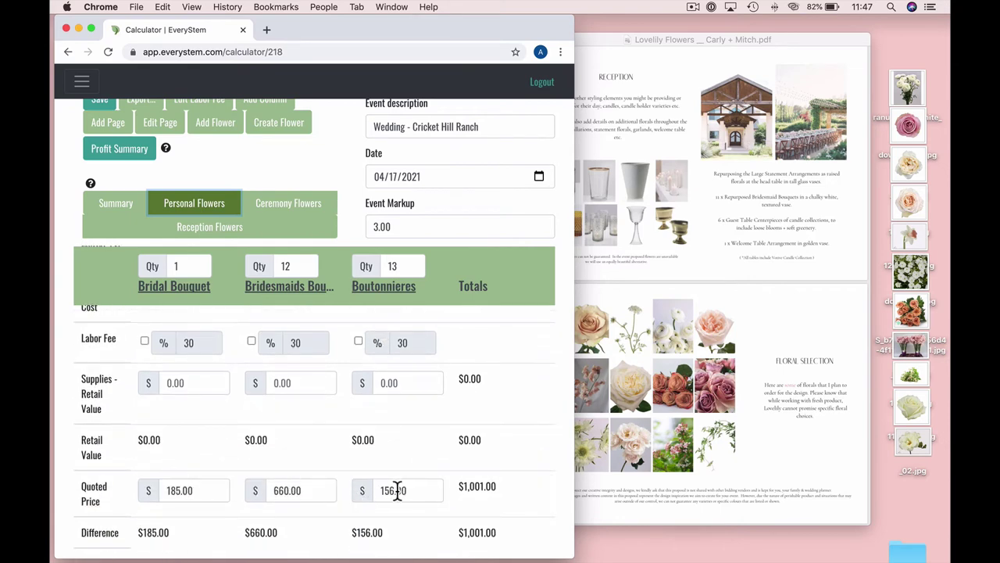
scroll(396, 490, up, 2)
drag(310, 539, 251, 544)
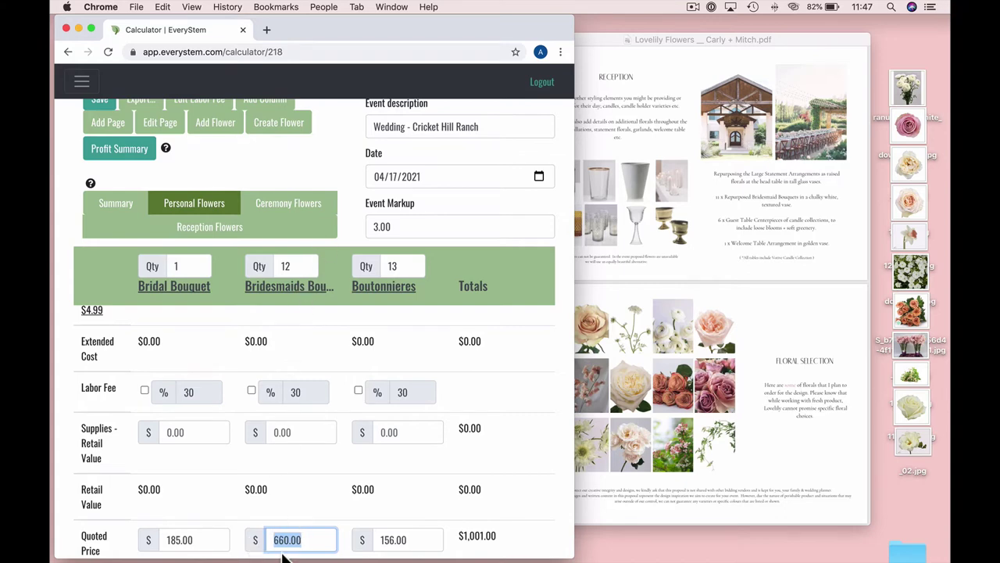
click(305, 539)
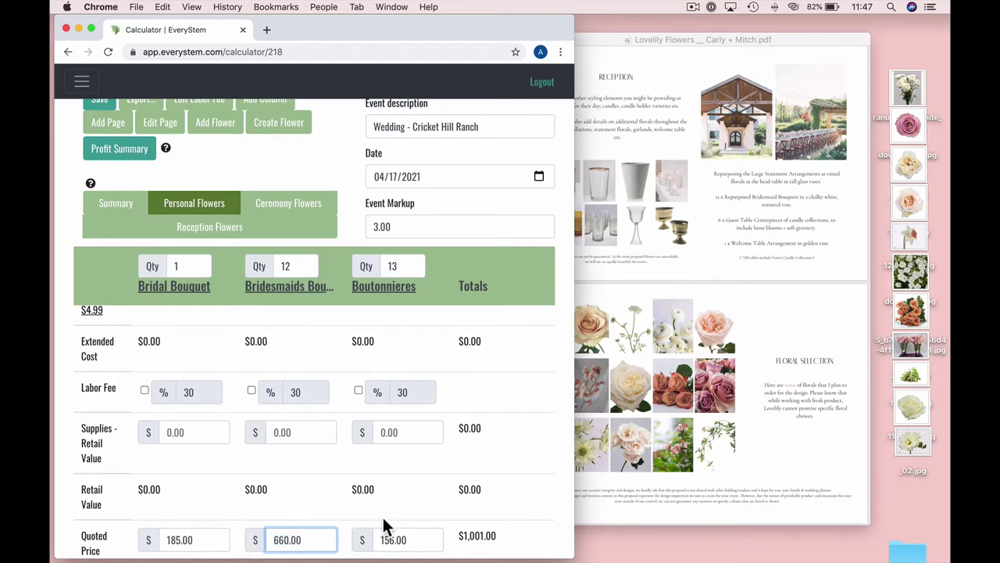
scroll(314, 342, up, 10)
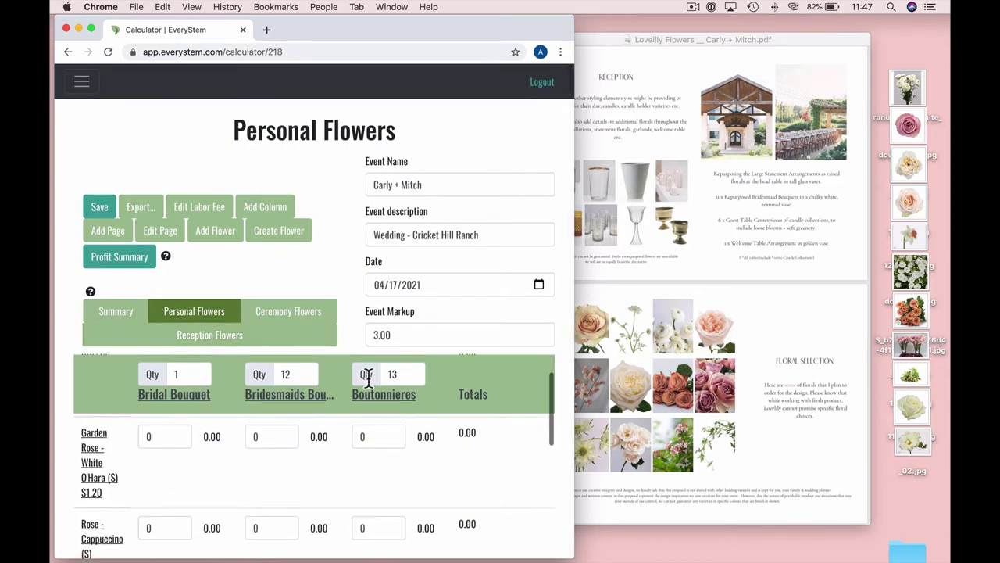
scroll(368, 378, up, 2)
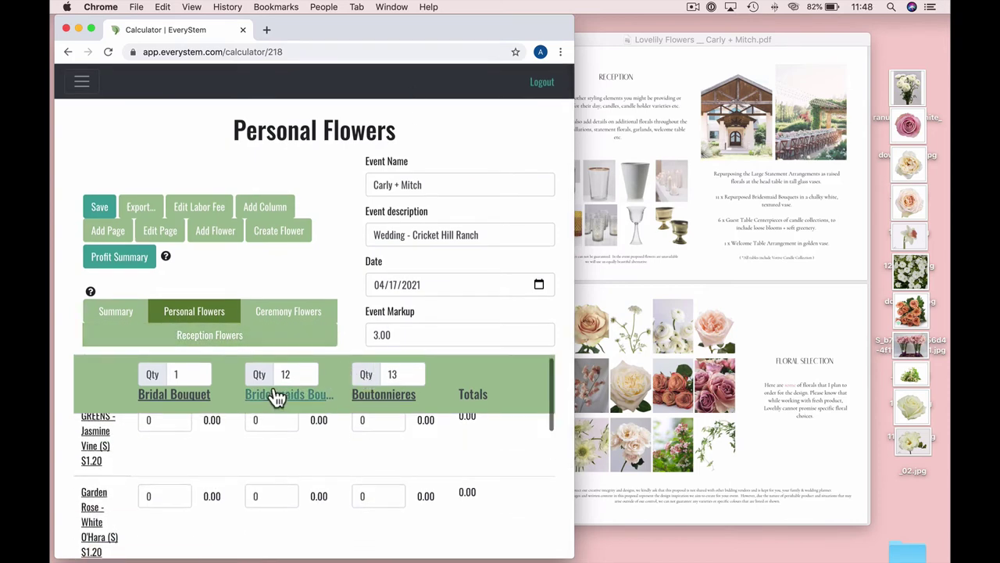
scroll(274, 443, down, 2)
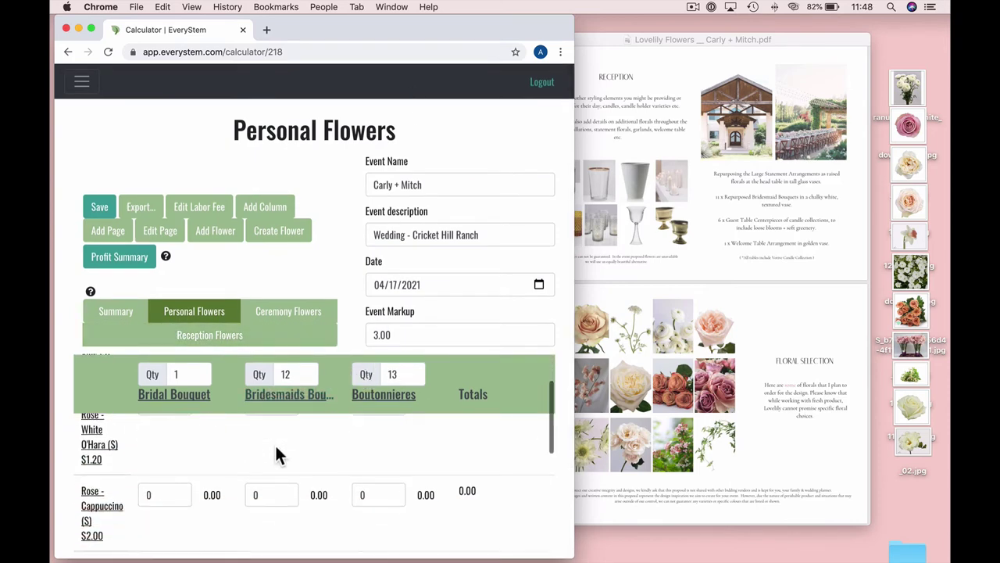
scroll(275, 450, down, 5)
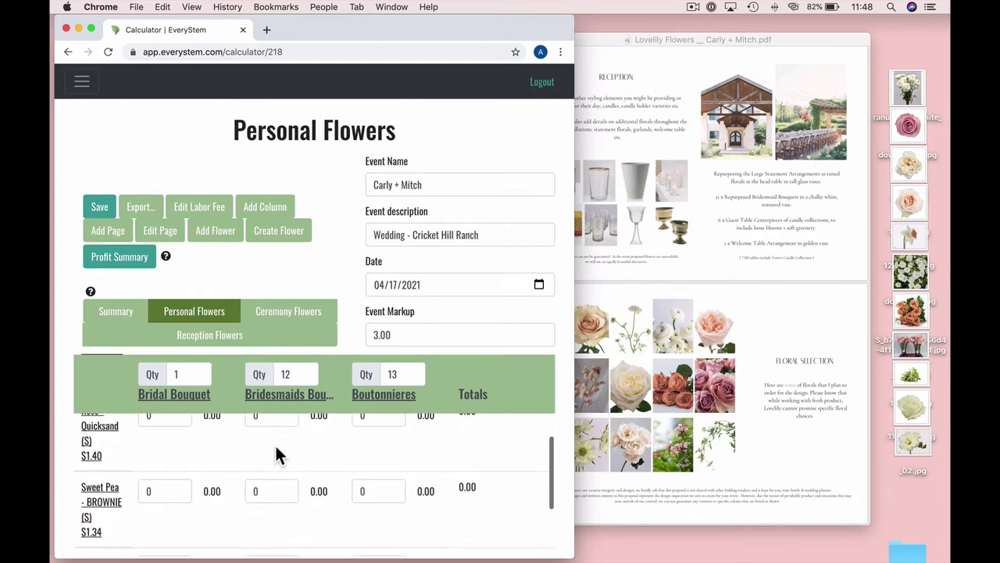
scroll(274, 443, down, 10)
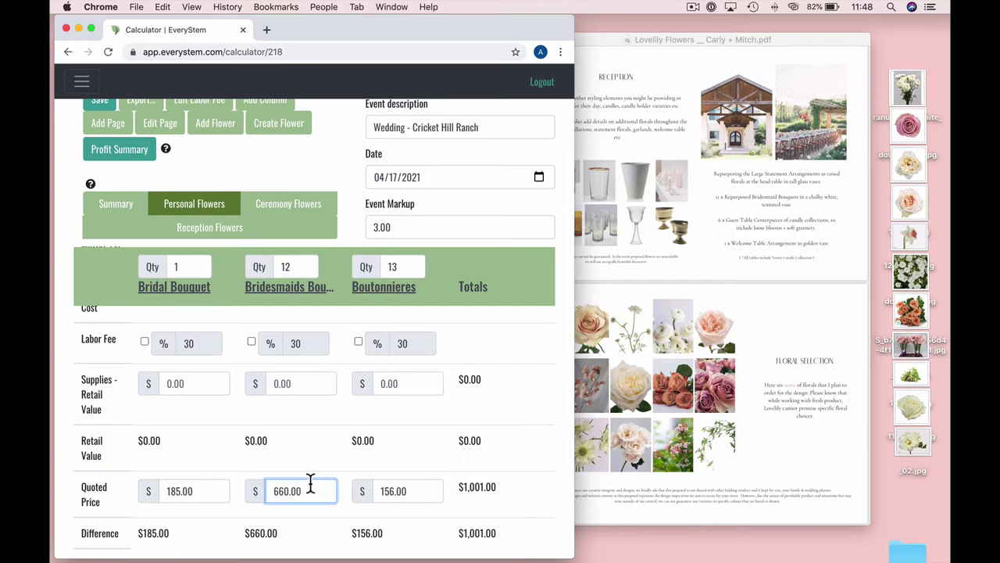
scroll(305, 426, up, 10)
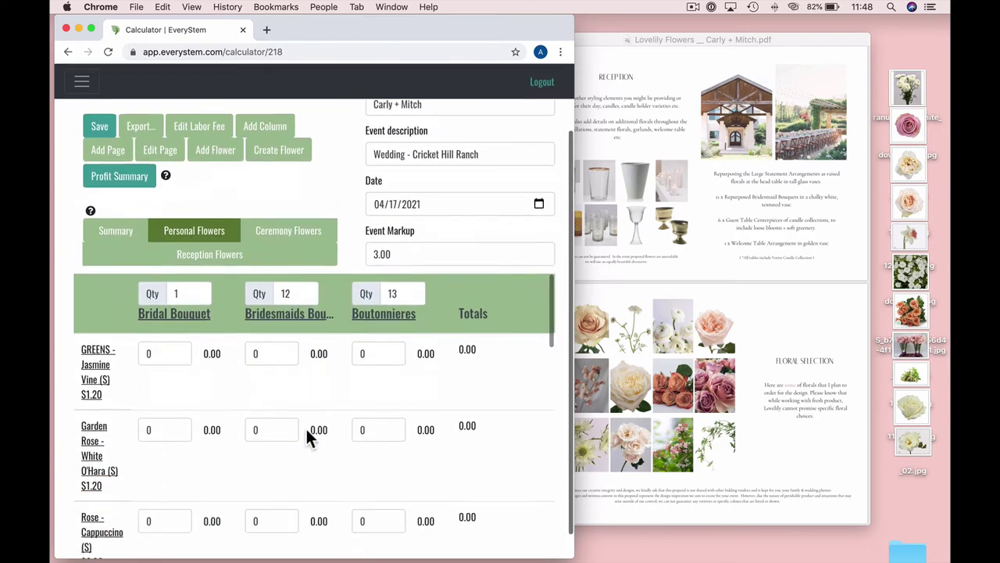
Set the GREENS - Jasmine Vine quantity to 3 for the Bridesmaids bouquets
click(267, 338)
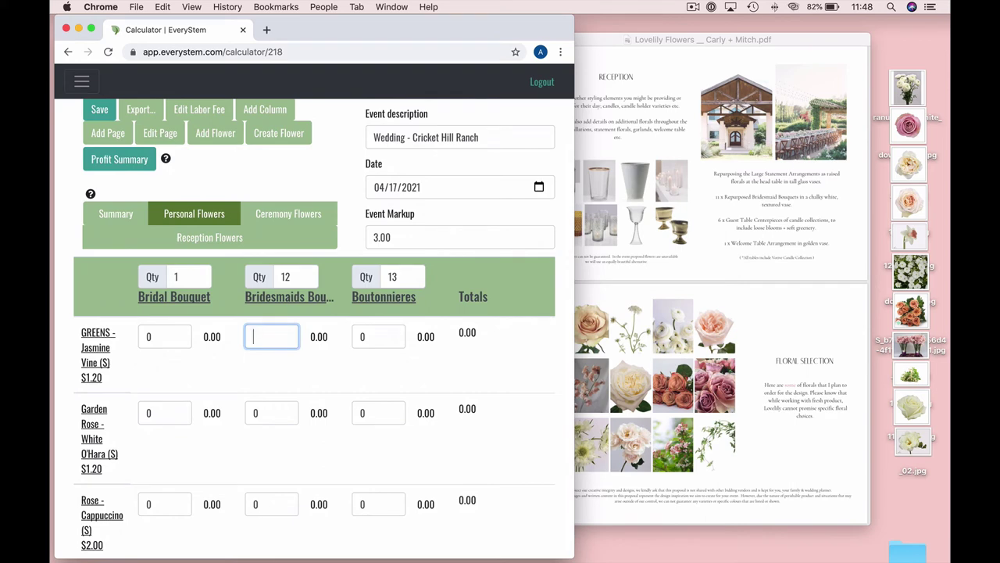
text(3)
click(303, 365)
scroll(303, 366, down, 2)
scroll(304, 375, down, 1)
scroll(305, 376, up, 1)
Set Garden Rose - White O'Hara and Rose - Cappuccino to 1 stem each for the Bridesmaids bouquets
click(262, 342)
text(1)
scroll(283, 391, down, 1)
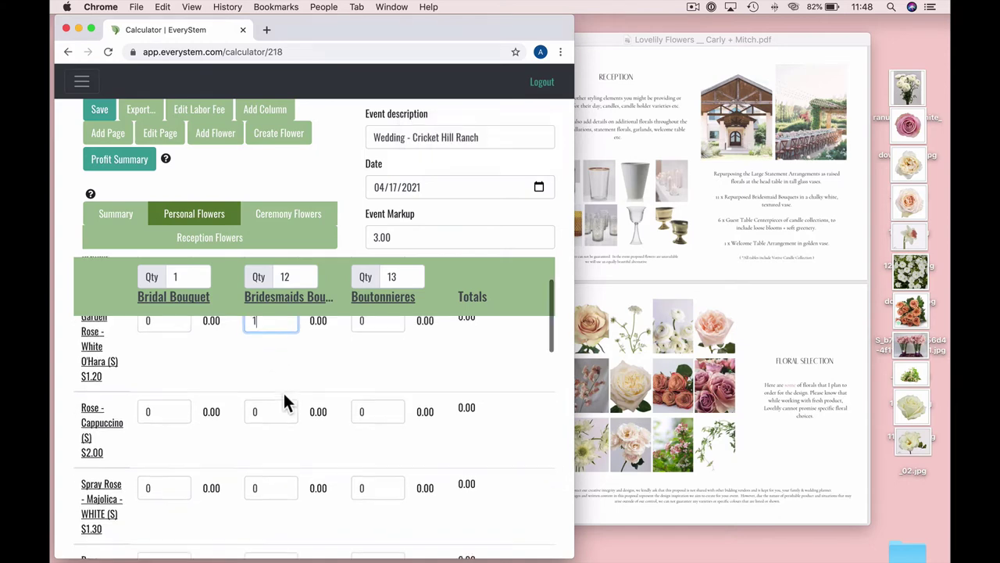
scroll(290, 394, down, 1)
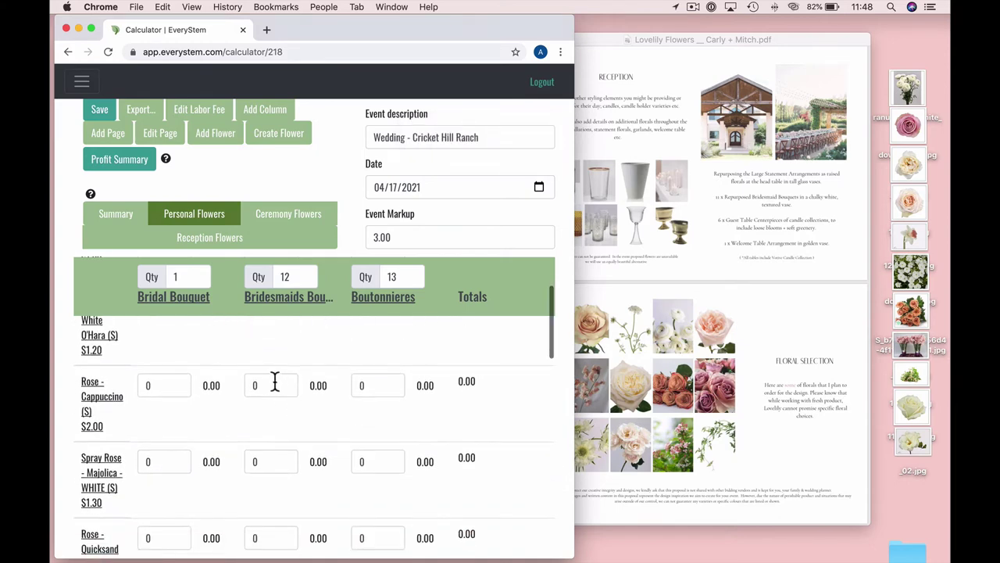
click(272, 384)
key(BackSpace)
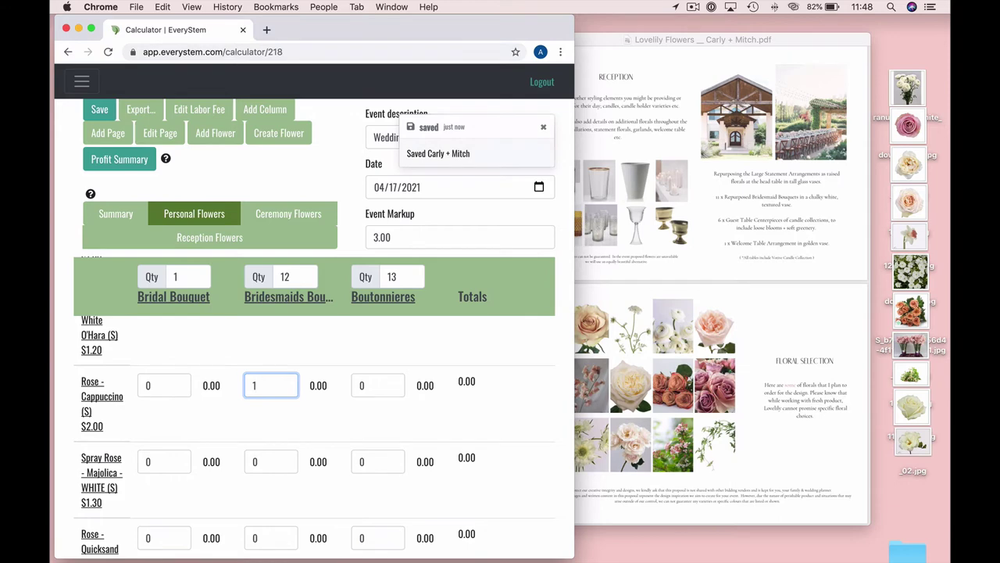
click(281, 427)
Enter the Spray Rose - Majolica - WHITE stem quantity for the Bridesmaids bouquets and set Rose - Quicksand to 1
scroll(282, 426, down, 2)
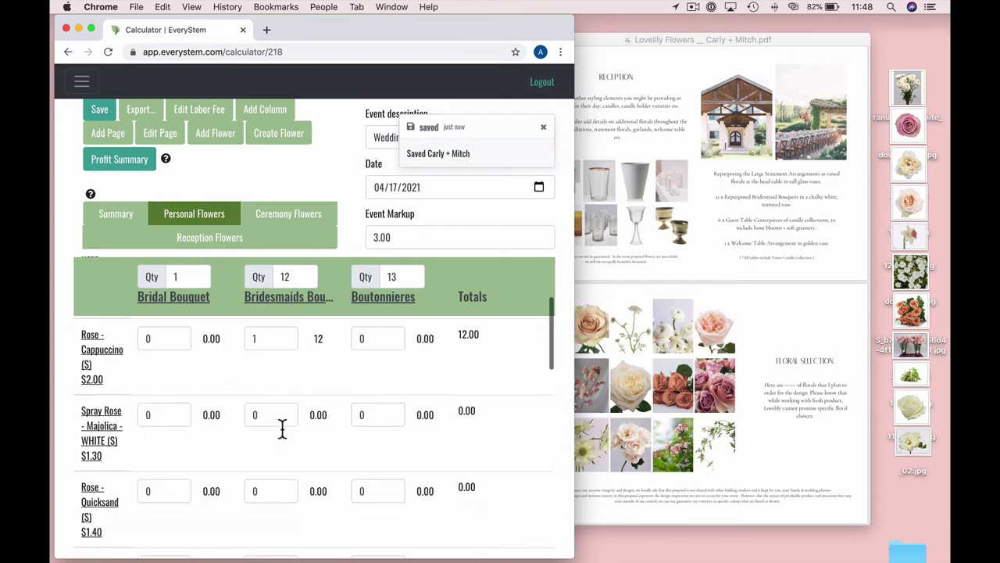
click(266, 398)
key(BackSpace)
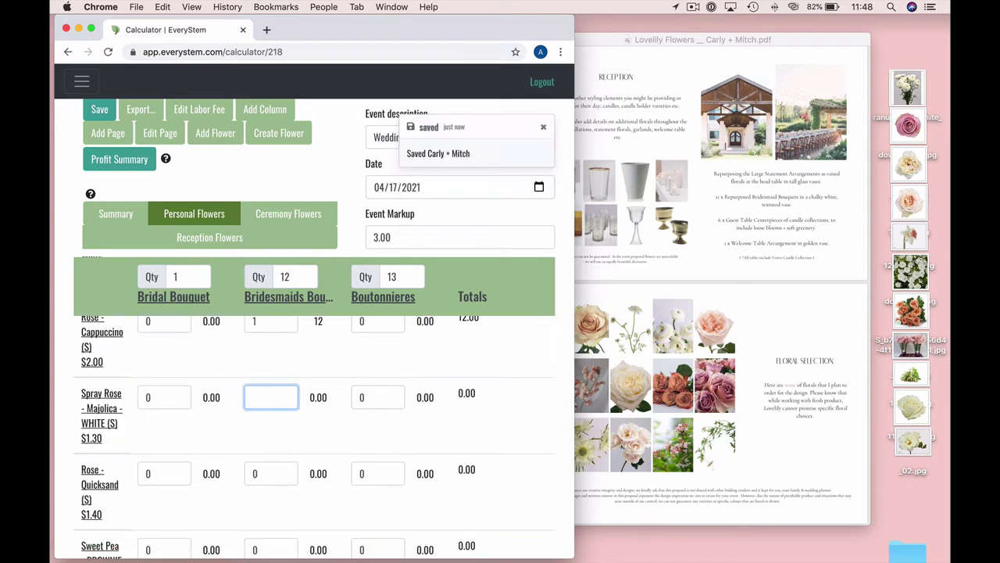
click(280, 423)
scroll(280, 422, down, 1)
click(275, 430)
key(BackSpace)
text(1)
click(334, 484)
Set Sweet Pea - BROWNIE to 2 stems for the Bridesmaids bouquets and check their retail value against the quoted price
scroll(334, 485, down, 2)
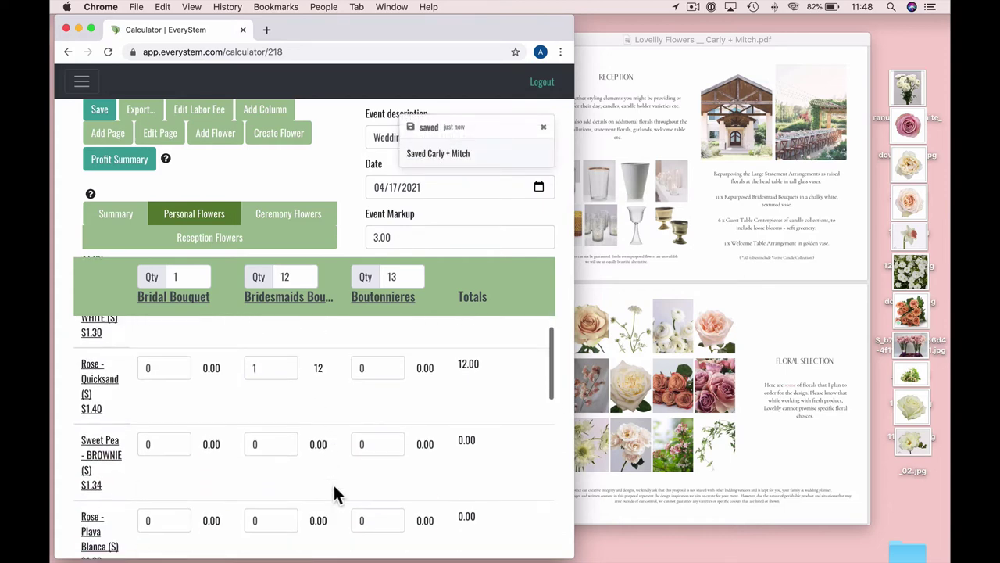
click(269, 432)
key(BackSpace)
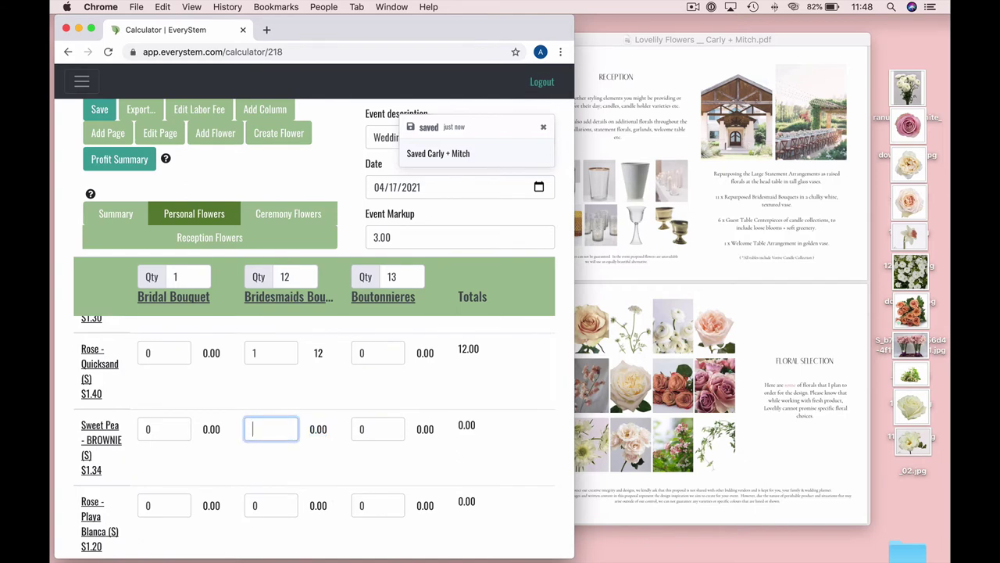
text(2)
click(279, 474)
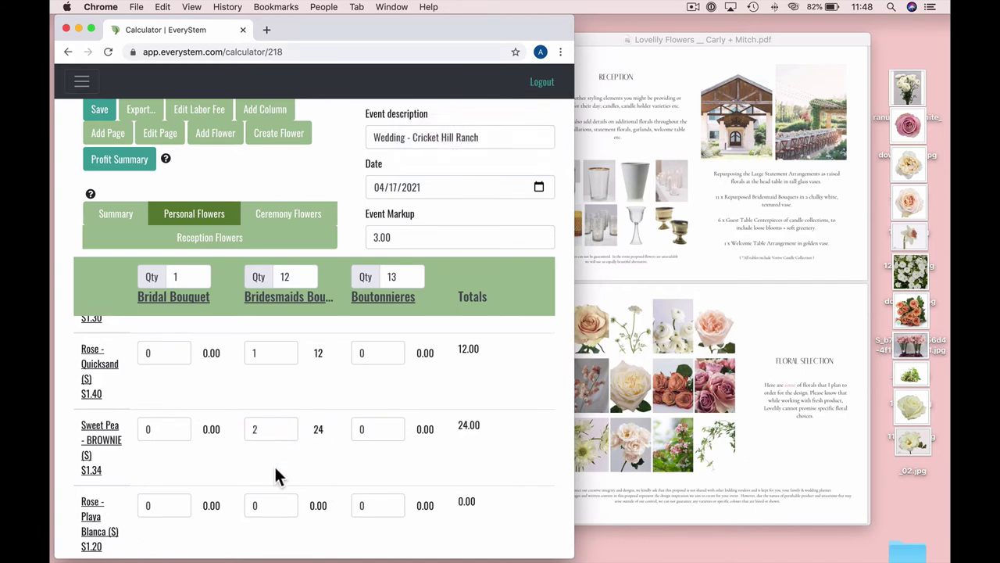
scroll(280, 473, down, 2)
scroll(280, 469, down, 10)
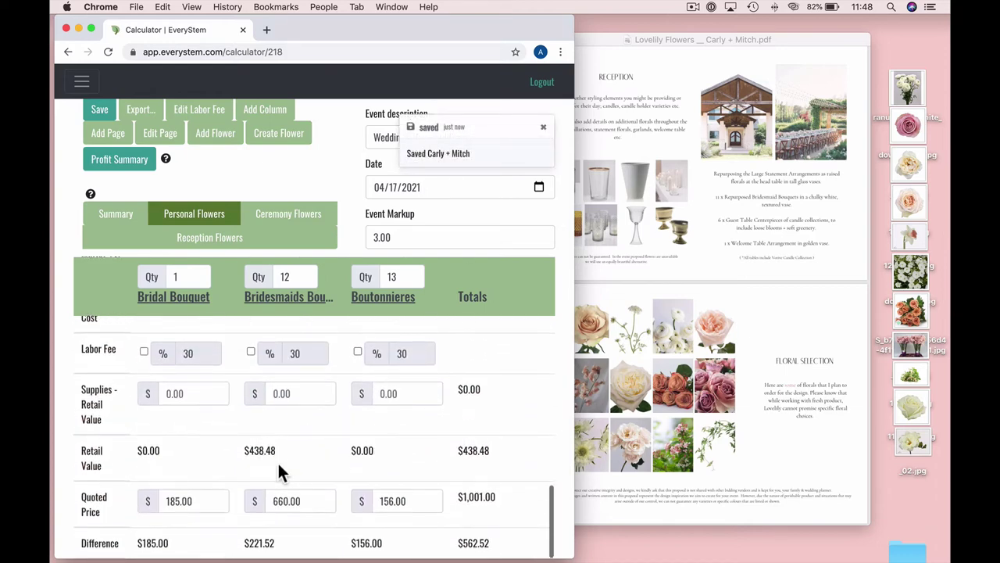
Set Daffodil - Pink Perfection - WHITE + PINK to 2 stems for the Bridesmaids bouquets
scroll(316, 483, up, 5)
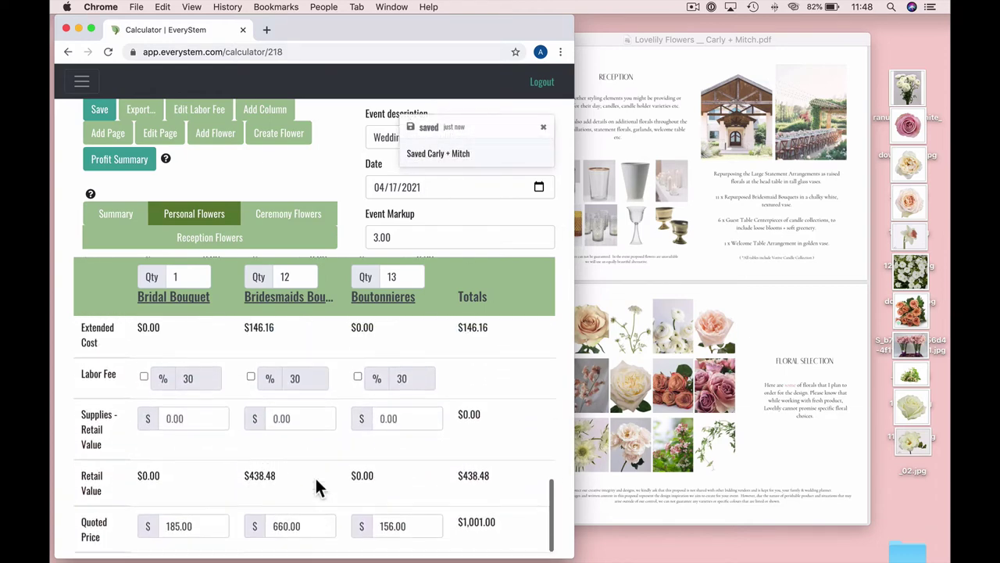
scroll(316, 482, up, 3)
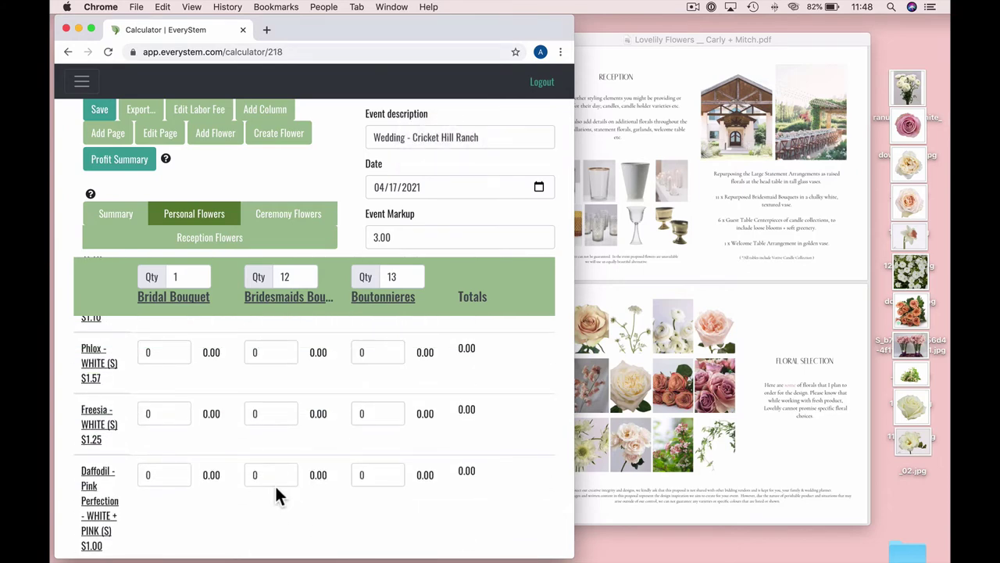
scroll(274, 484, down, 5)
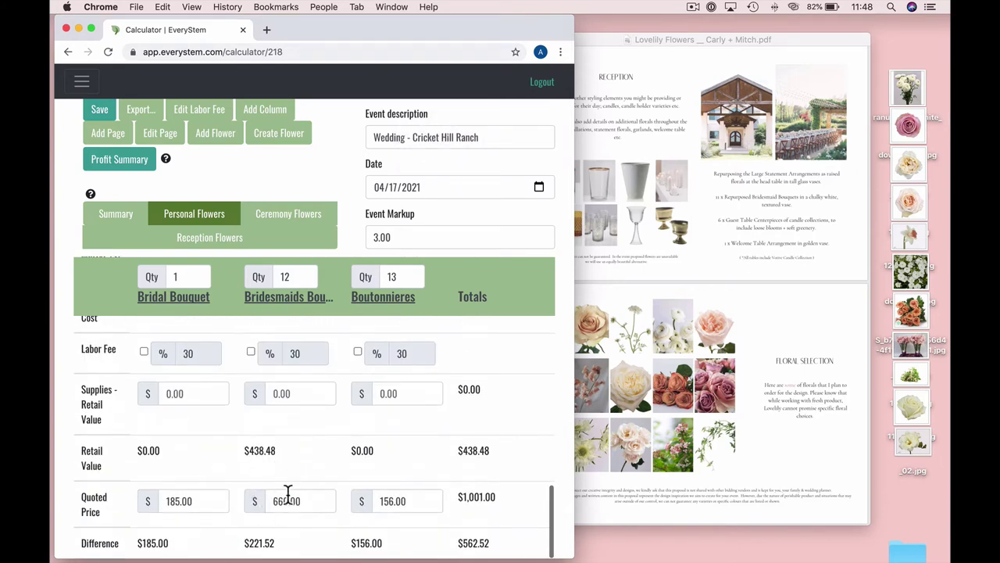
scroll(286, 483, up, 5)
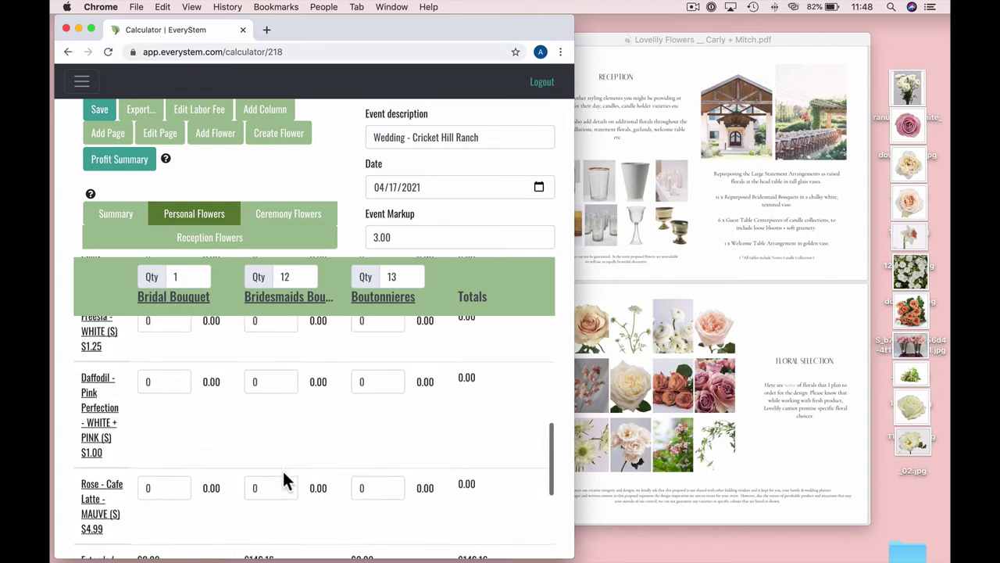
click(270, 399)
key(BackSpace)
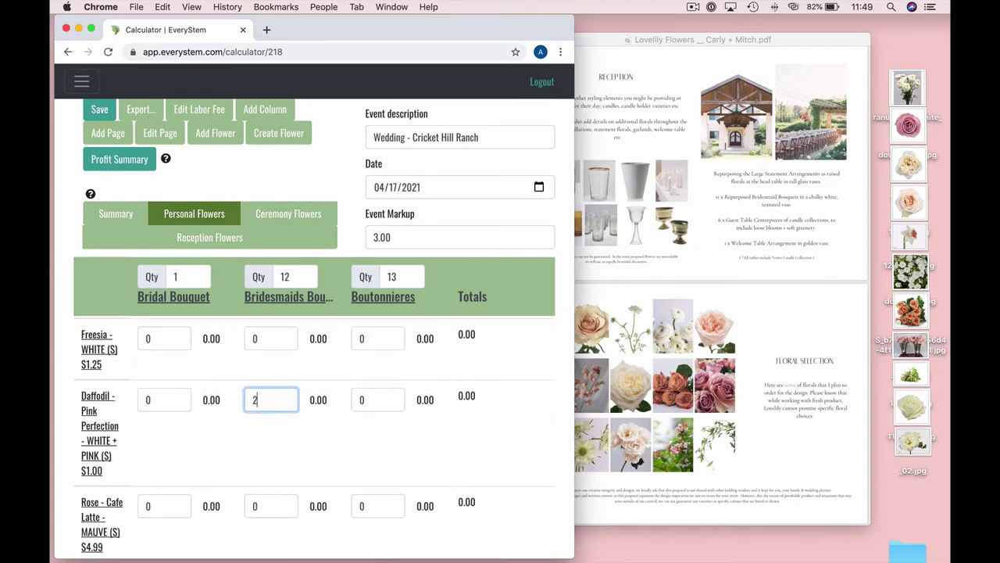
Set Freesia - WHITE to 1 stem and Phlox - WHITE to 2 stems for the Bridesmaids bouquets
scroll(283, 443, up, 1)
click(263, 388)
key(BackSpace)
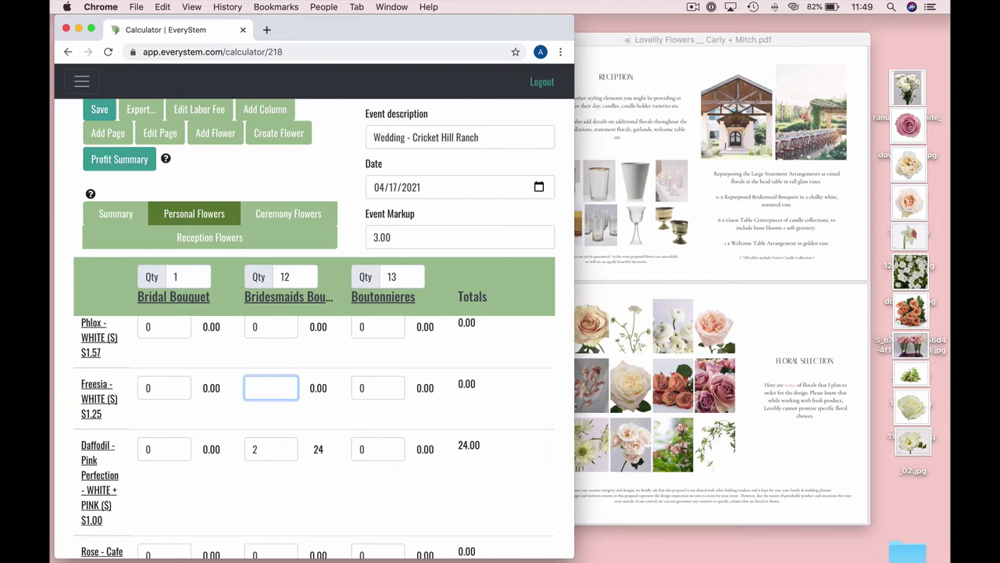
text(1)
scroll(289, 488, up, 2)
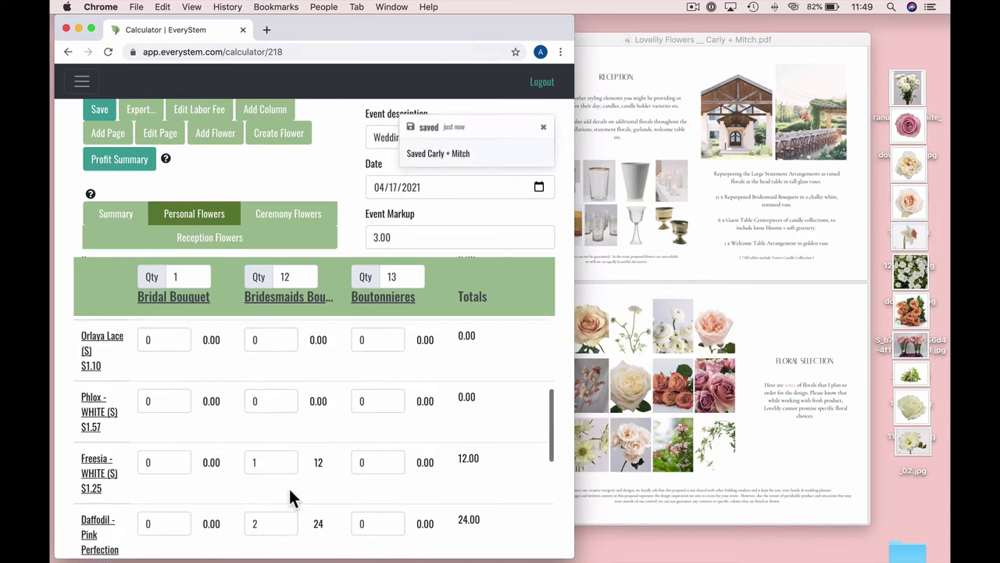
click(266, 412)
key(BackSpace)
text(2)
scroll(287, 457, down, 1)
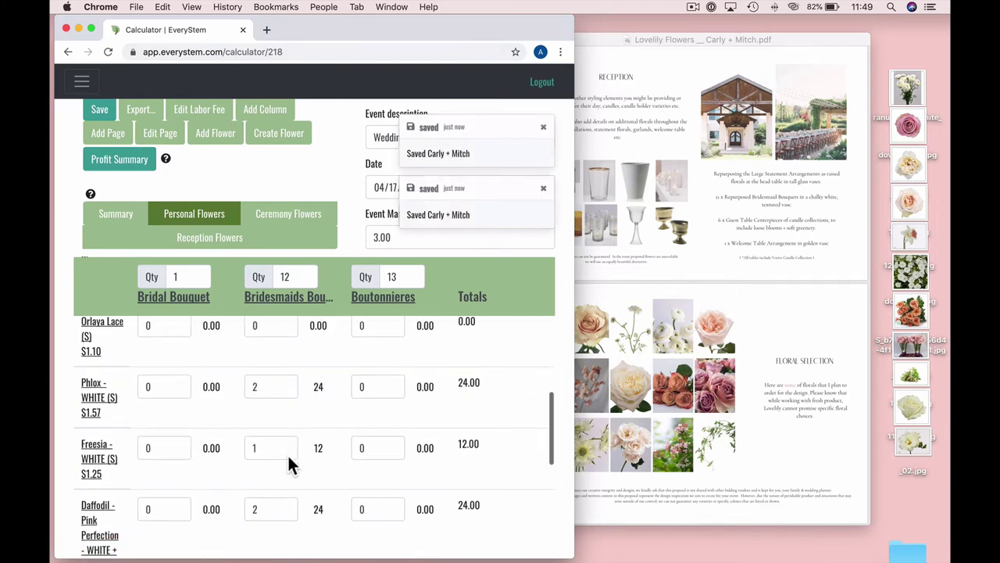
Check the Bridesmaids bouquets' difference between retail value and quoted price, and review their stem quantities and flower costs
scroll(288, 458, down, 10)
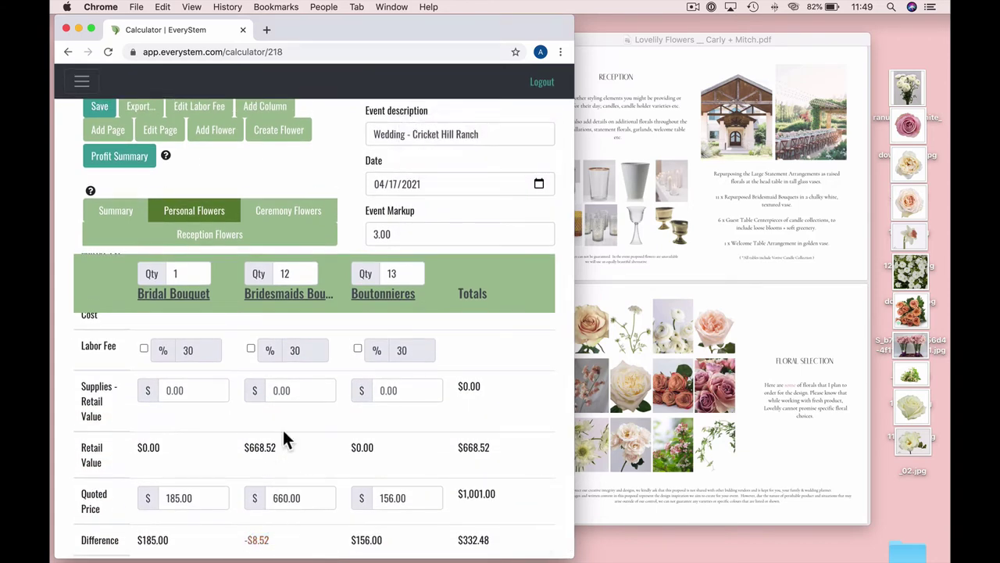
scroll(284, 439, up, 15)
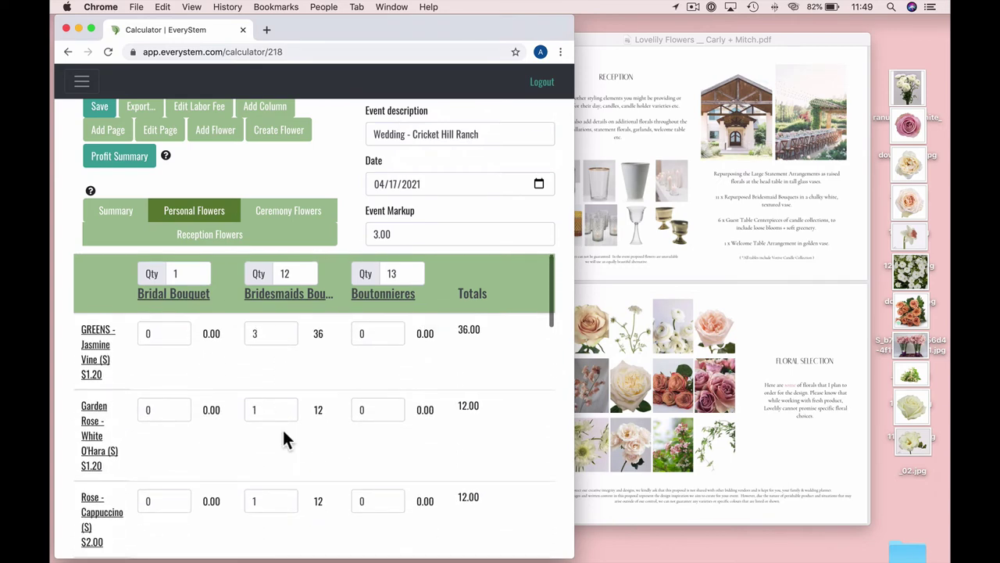
scroll(263, 408, down, 3)
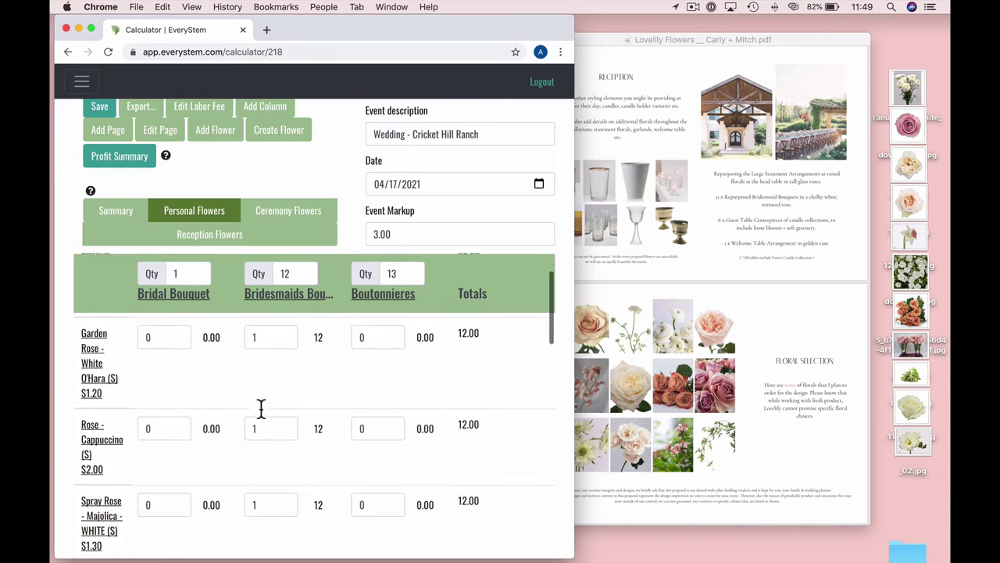
scroll(261, 408, down, 2)
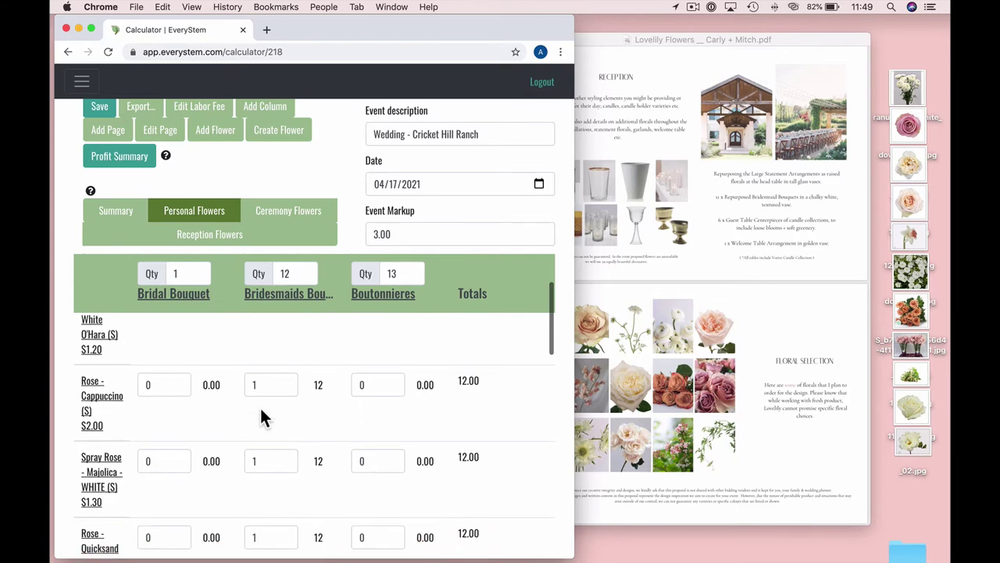
scroll(261, 410, down, 3)
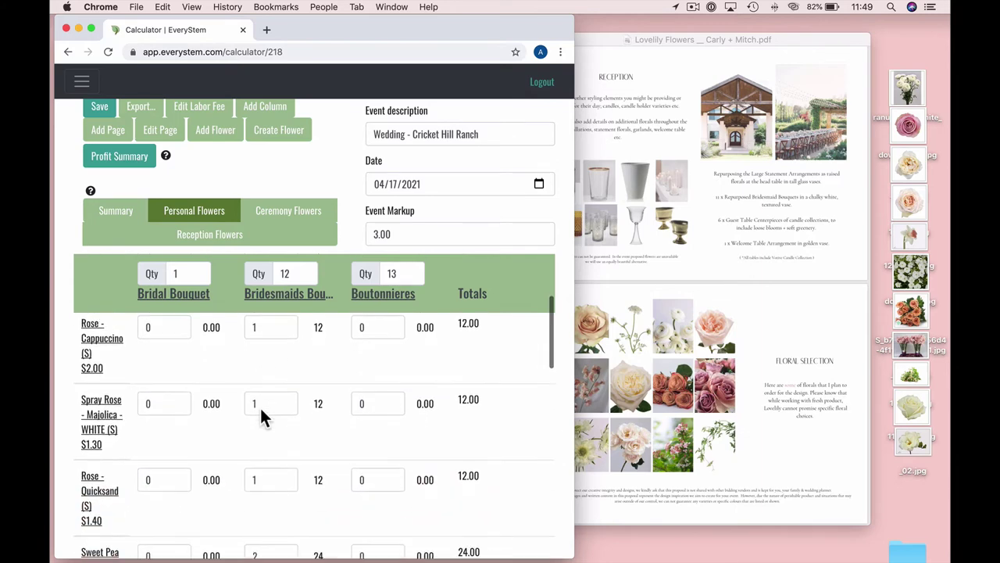
scroll(261, 414, down, 10)
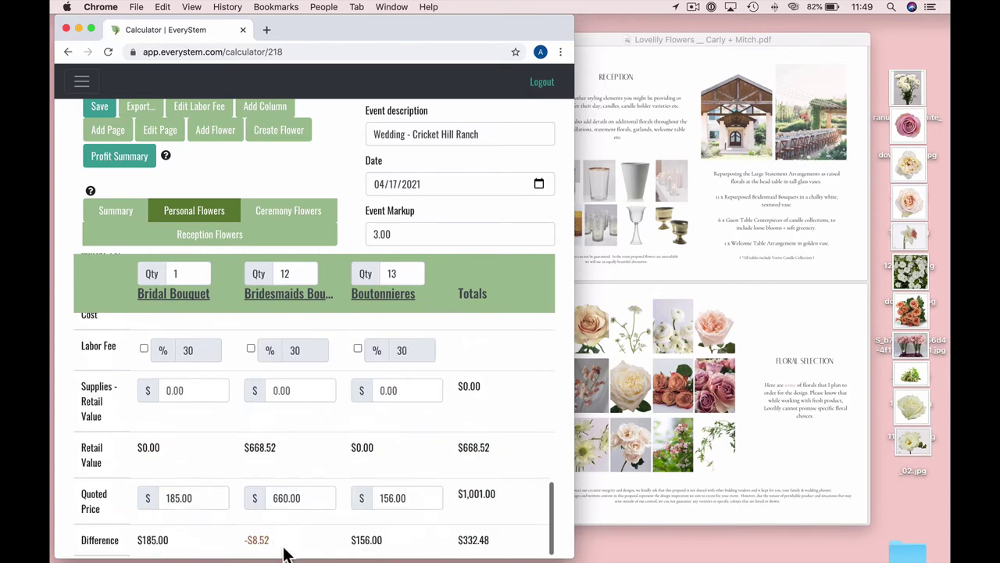
drag(286, 555, 234, 547)
click(282, 500)
scroll(308, 542, up, 5)
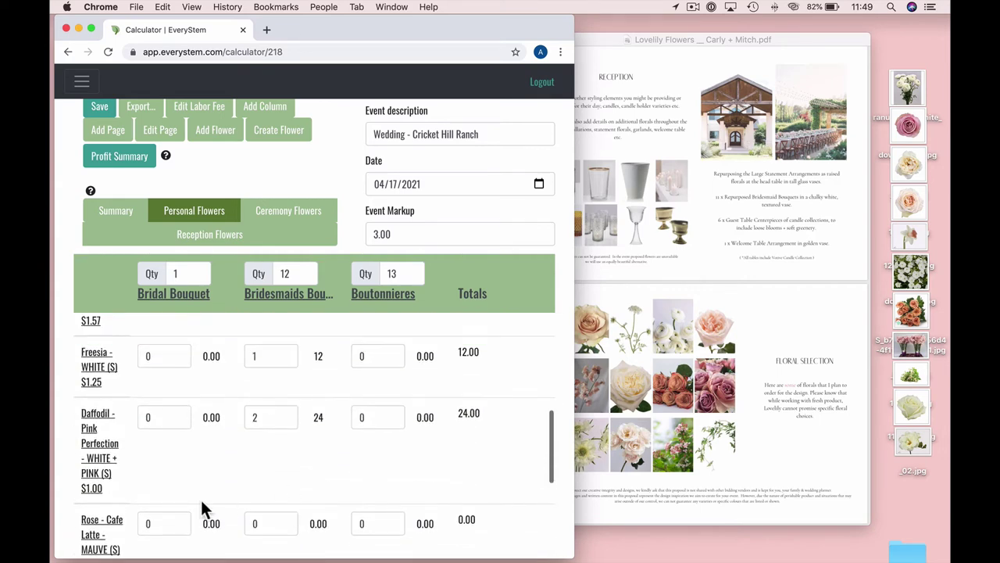
scroll(201, 507, down, 1)
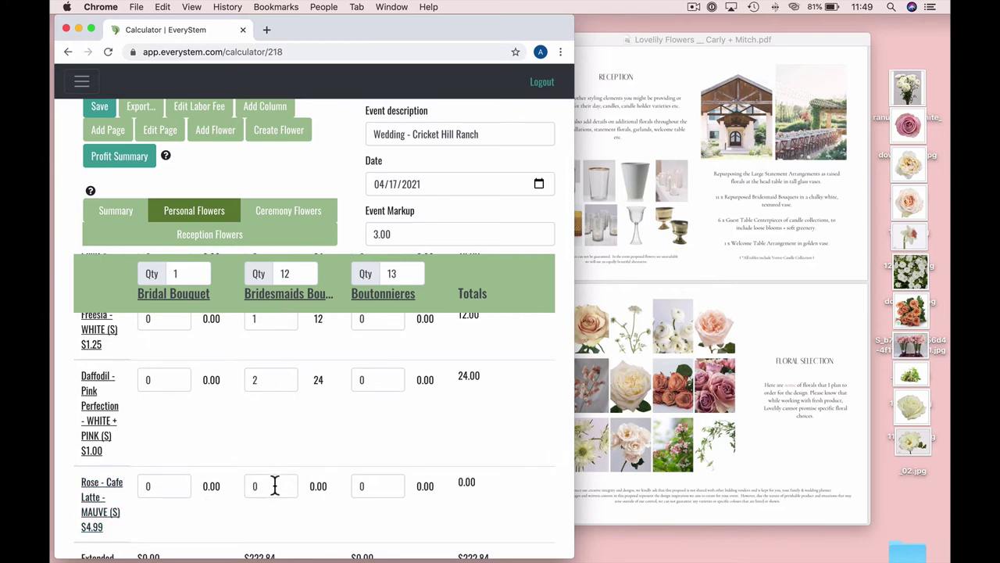
scroll(275, 485, down, 2)
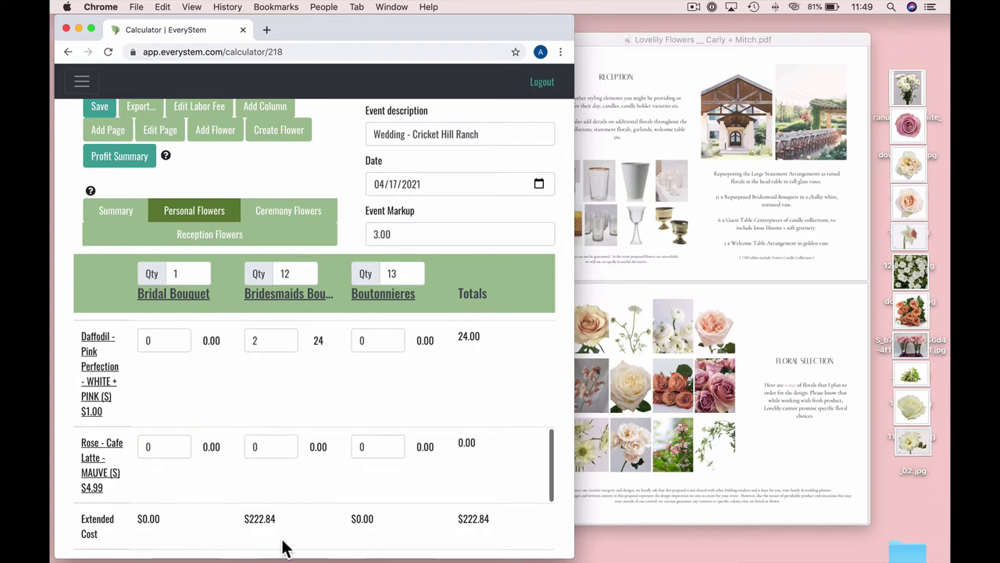
scroll(277, 483, up, 2)
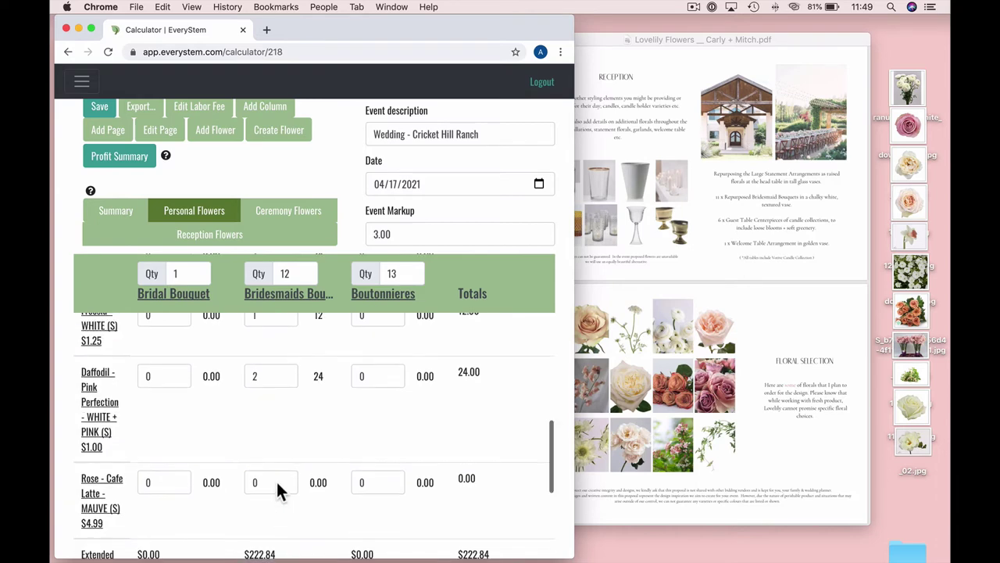
scroll(279, 490, up, 1)
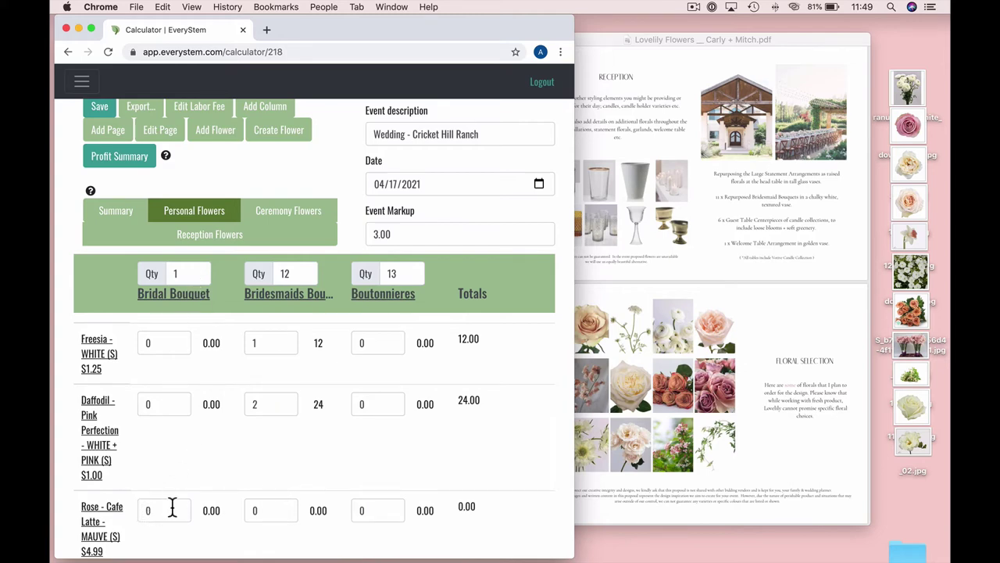
scroll(242, 466, up, 1)
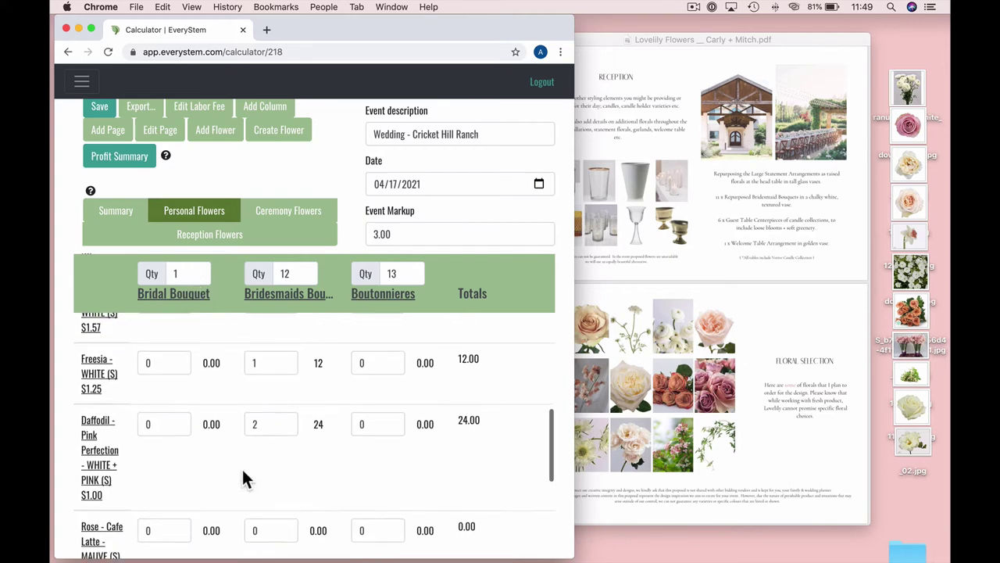
Set Rose - Cappuccino to 0 stems for the Bridesmaids bouquets
scroll(266, 464, up, 6)
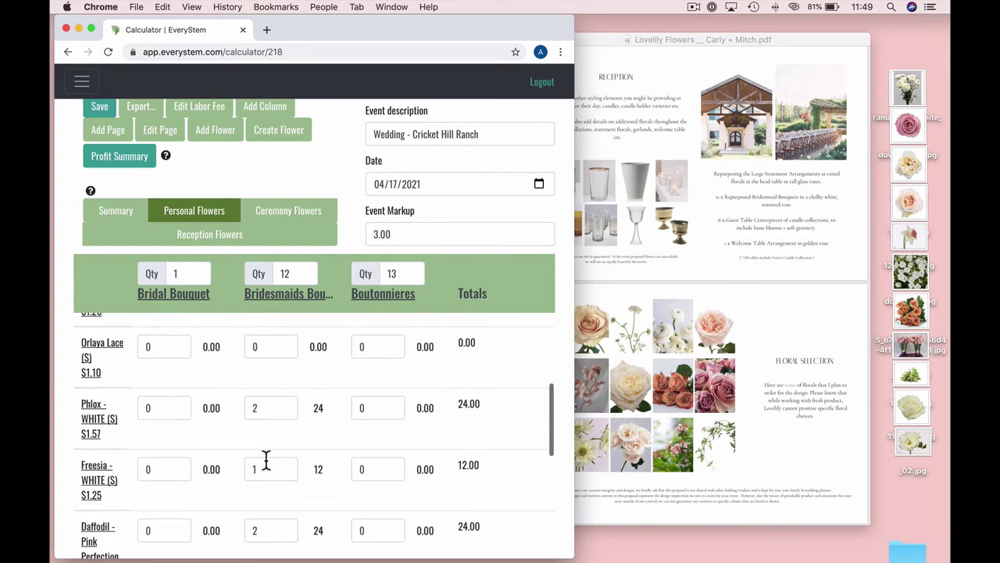
scroll(265, 461, up, 5)
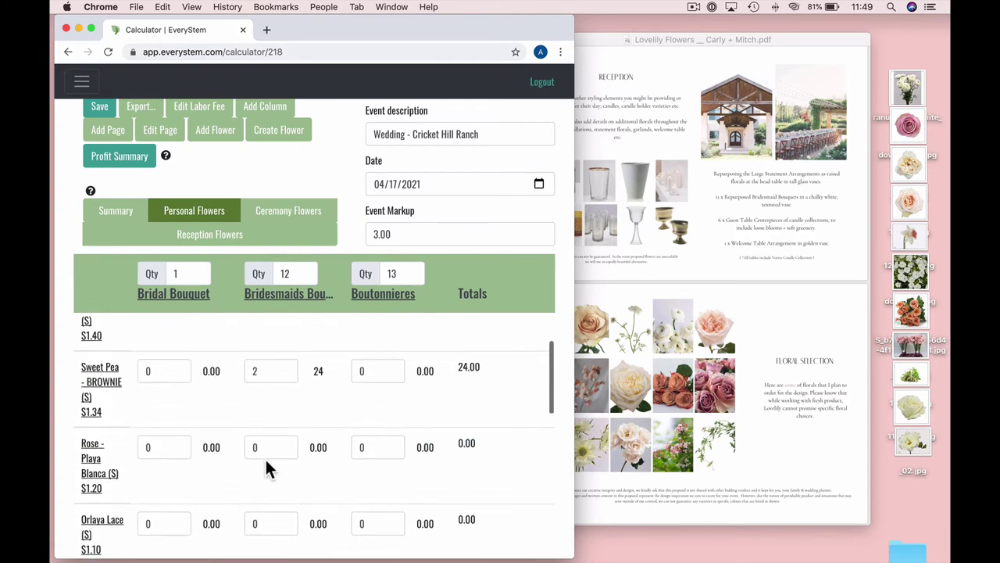
scroll(266, 461, up, 6)
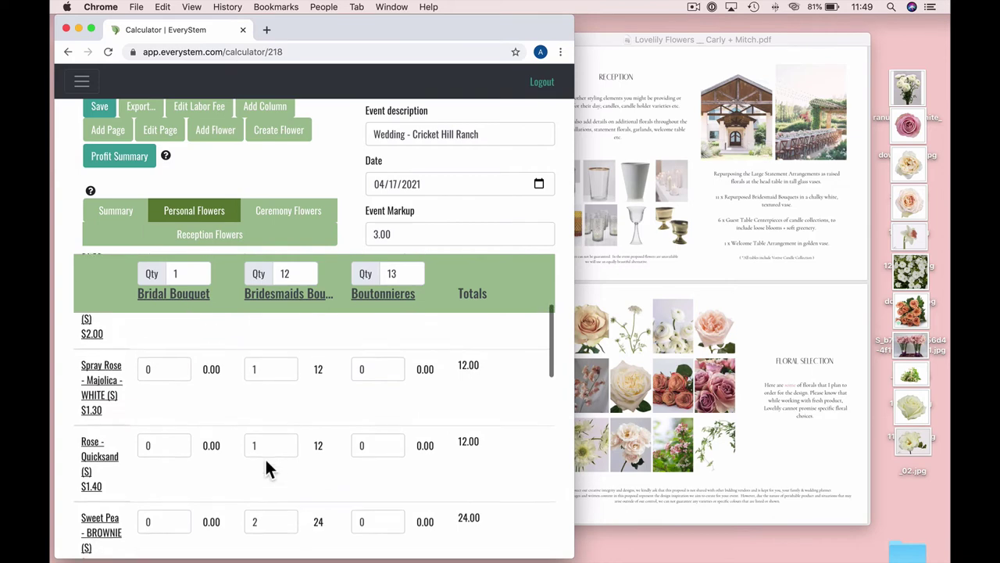
scroll(266, 462, up, 5)
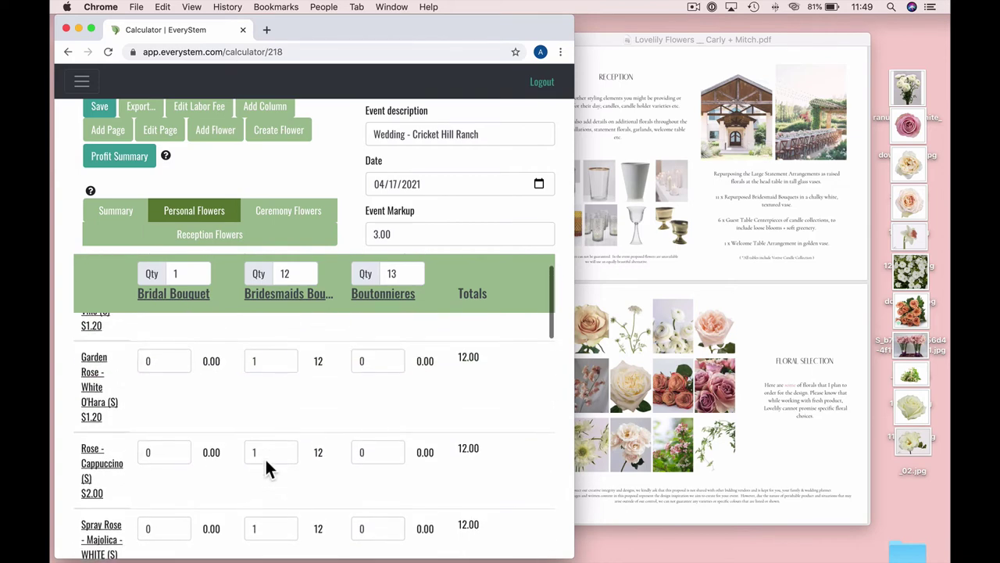
click(265, 459)
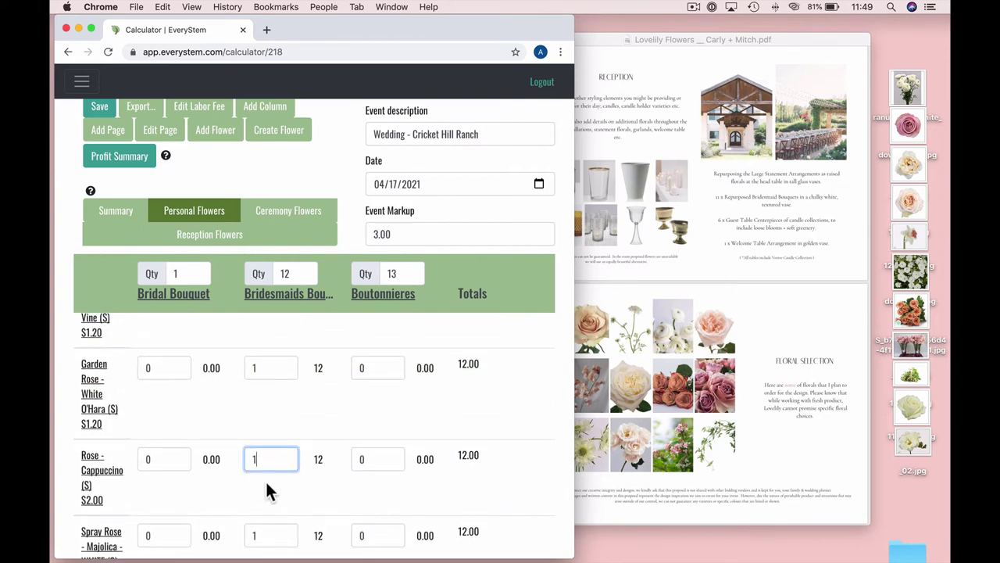
key(BackSpace)
text(0)
click(289, 516)
Set Orlaya Lace to 1 stem for the Bridesmaids bouquets and check their retail value against the quoted price
scroll(288, 516, down, 5)
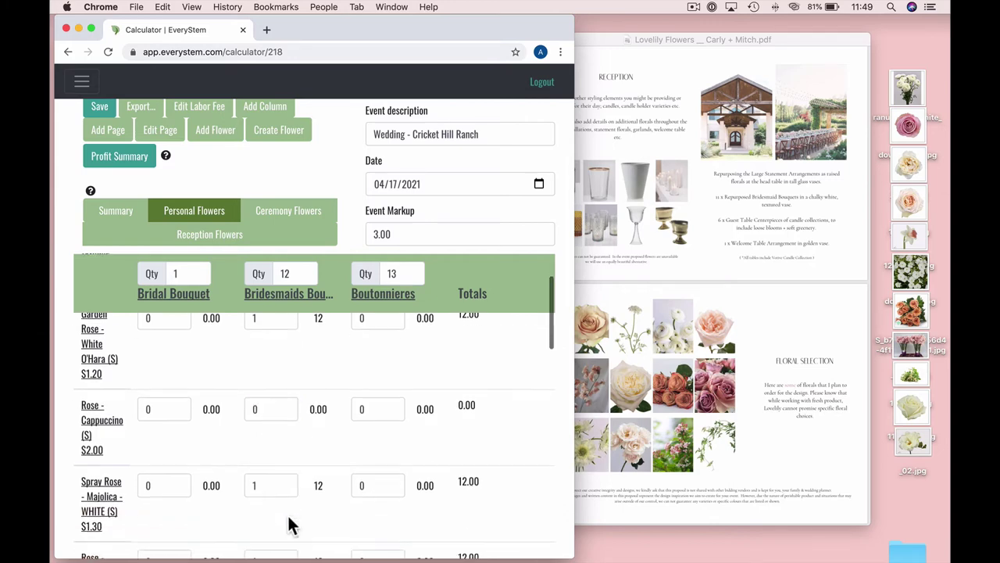
scroll(288, 516, down, 1)
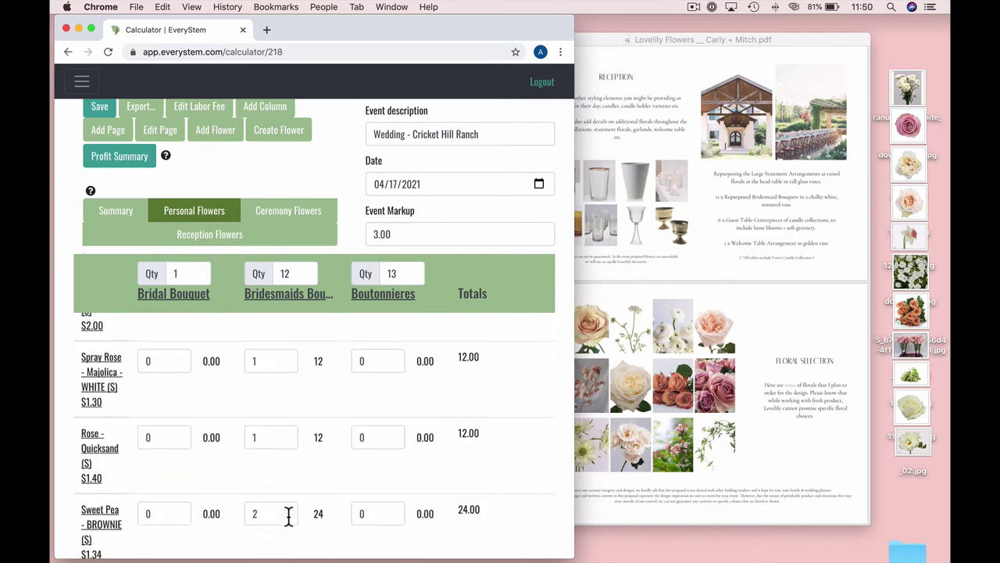
scroll(289, 515, down, 1)
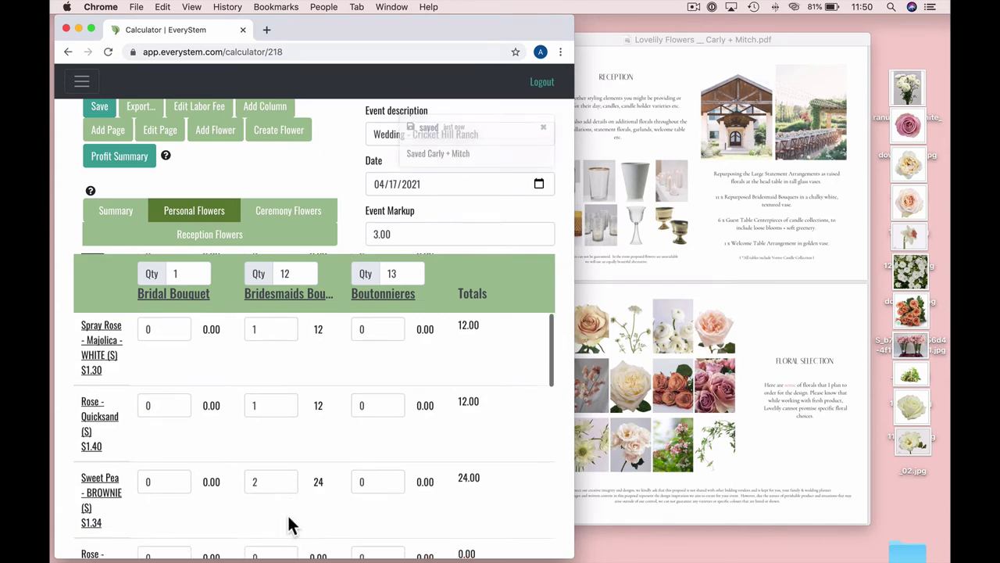
scroll(290, 525, up, 4)
scroll(289, 525, up, 1)
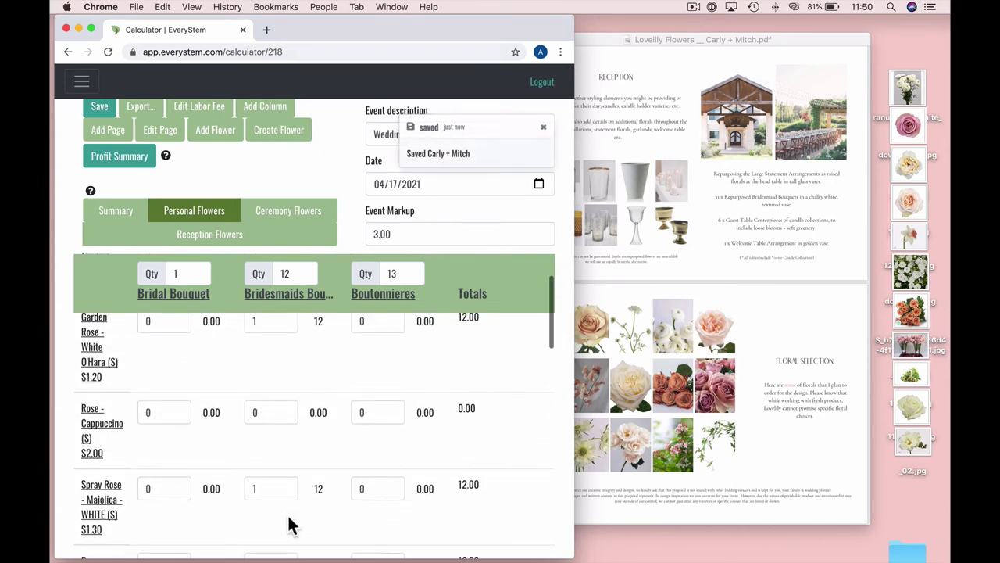
scroll(288, 525, up, 1)
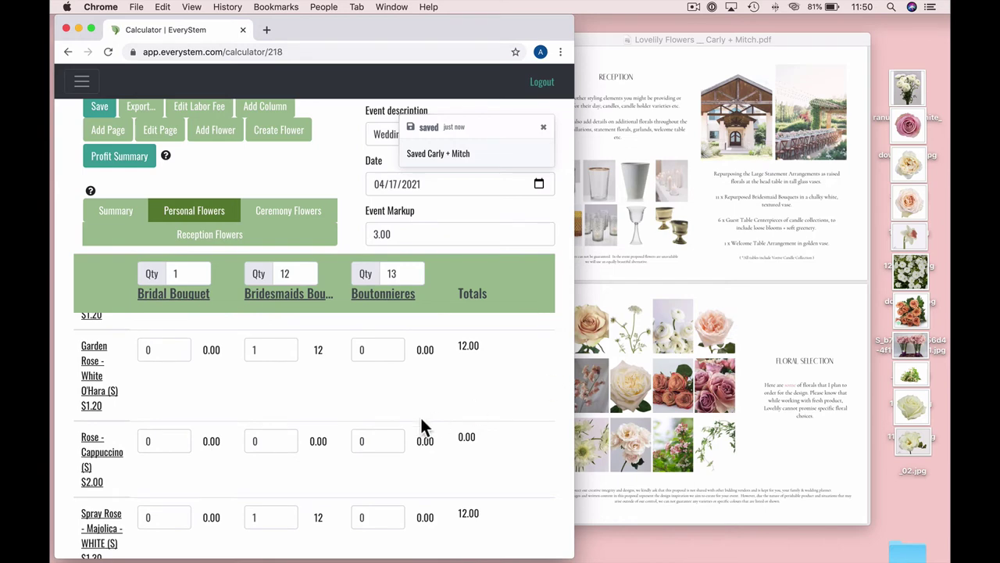
scroll(422, 422, up, 2)
scroll(322, 428, down, 15)
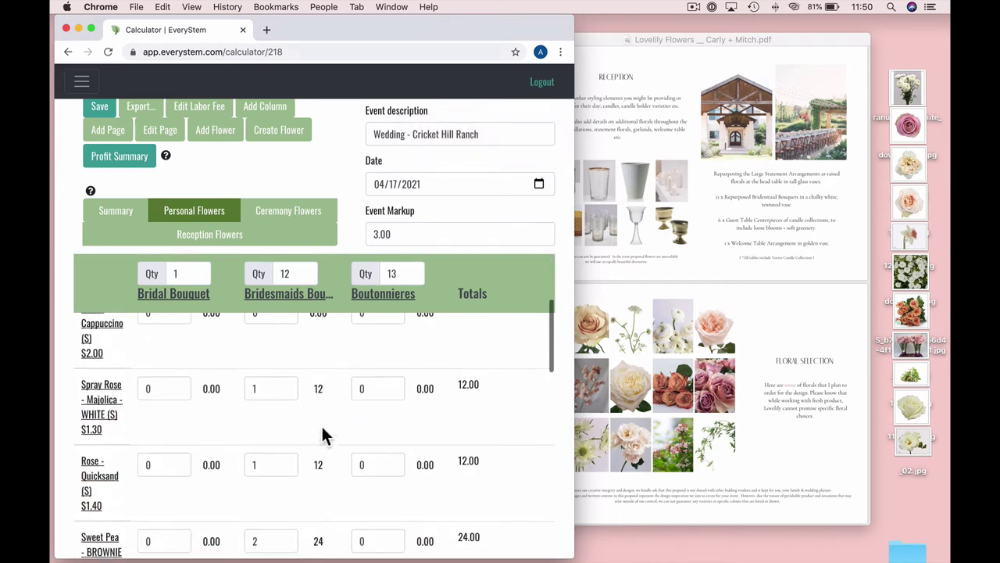
scroll(324, 436, down, 5)
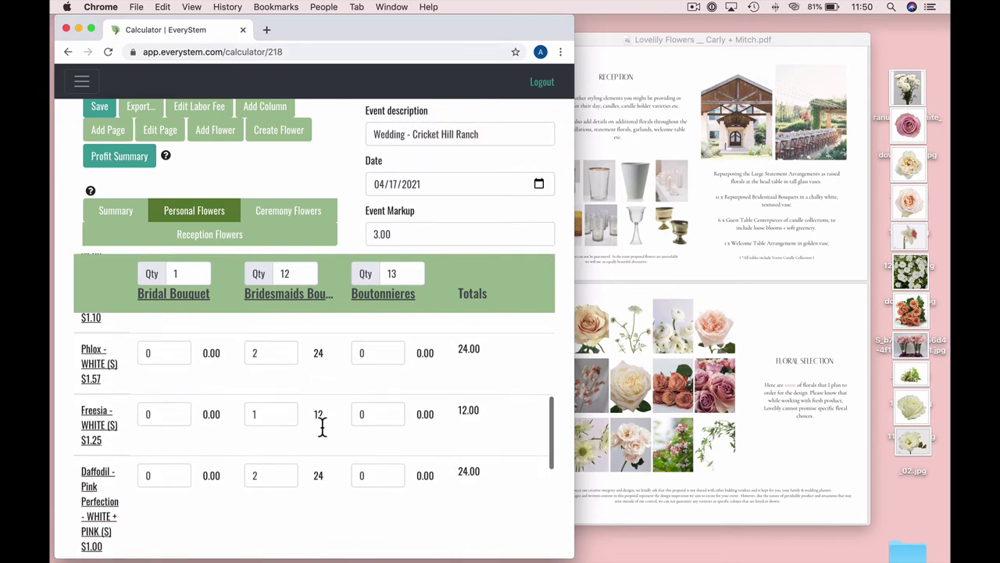
scroll(321, 426, up, 5)
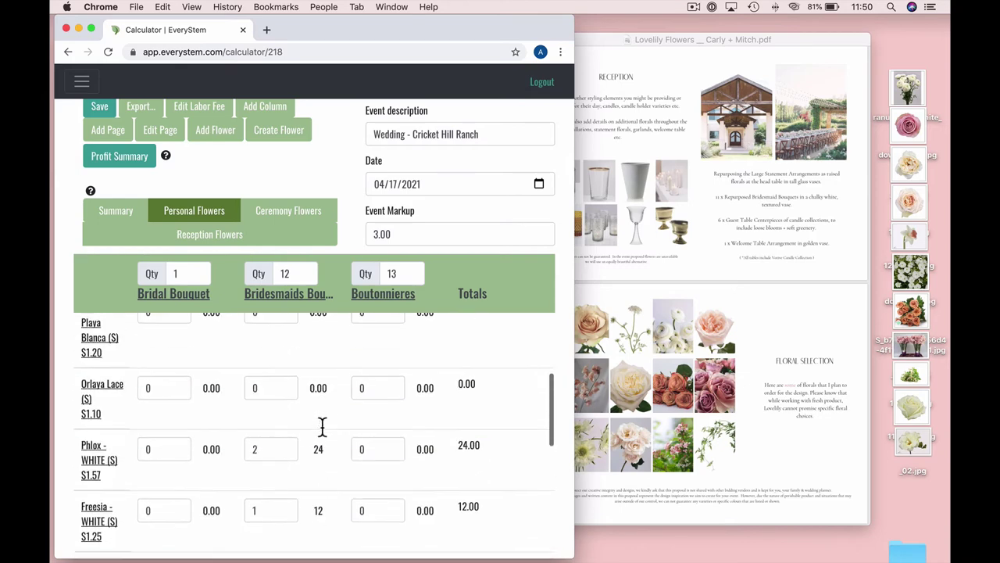
click(272, 398)
key(BackSpace)
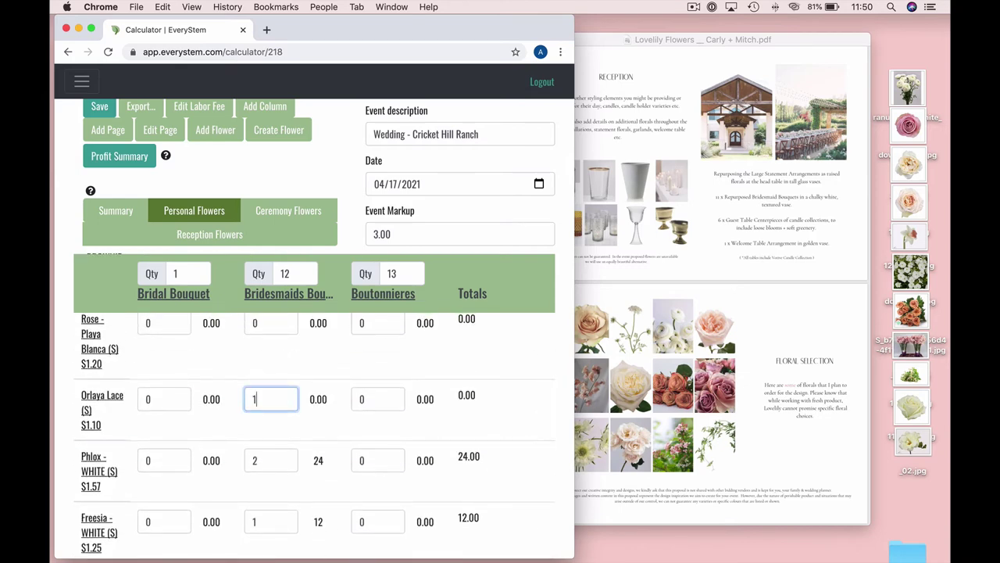
scroll(292, 433, down, 10)
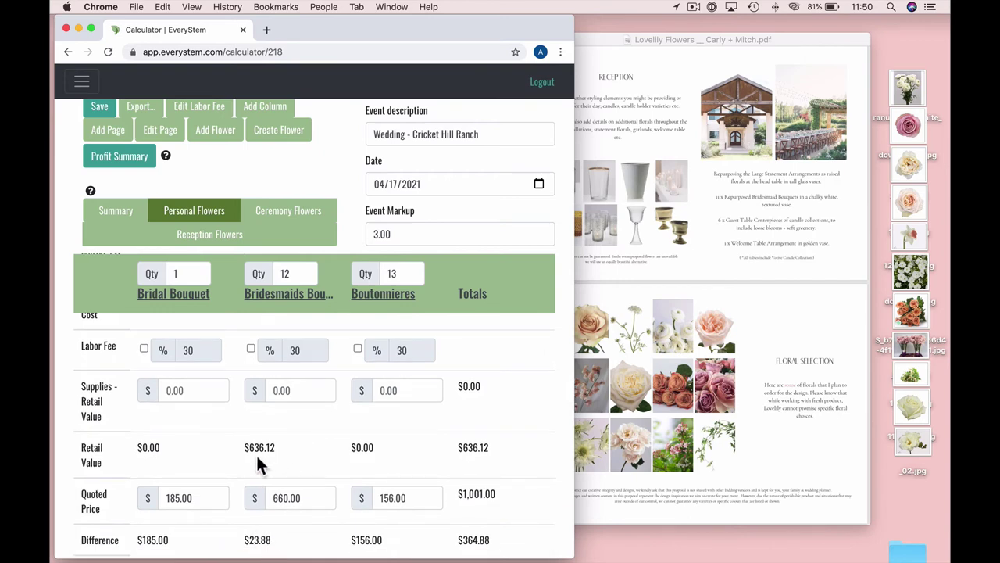
Set Orlaya Lace to 2 stems for the Bridesmaids bouquets and check their difference from the quoted price
drag(280, 539, 223, 539)
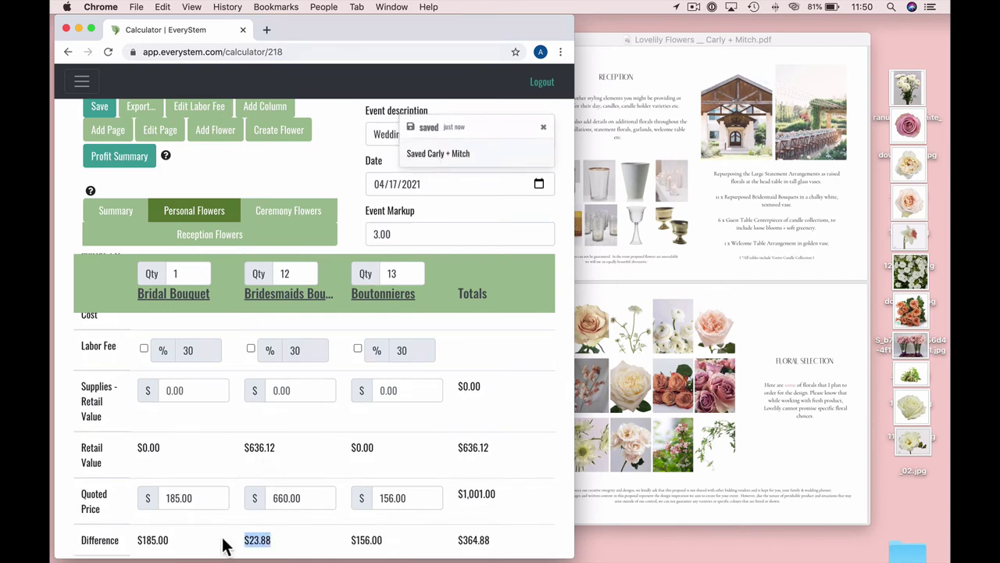
click(316, 547)
scroll(301, 508, up, 10)
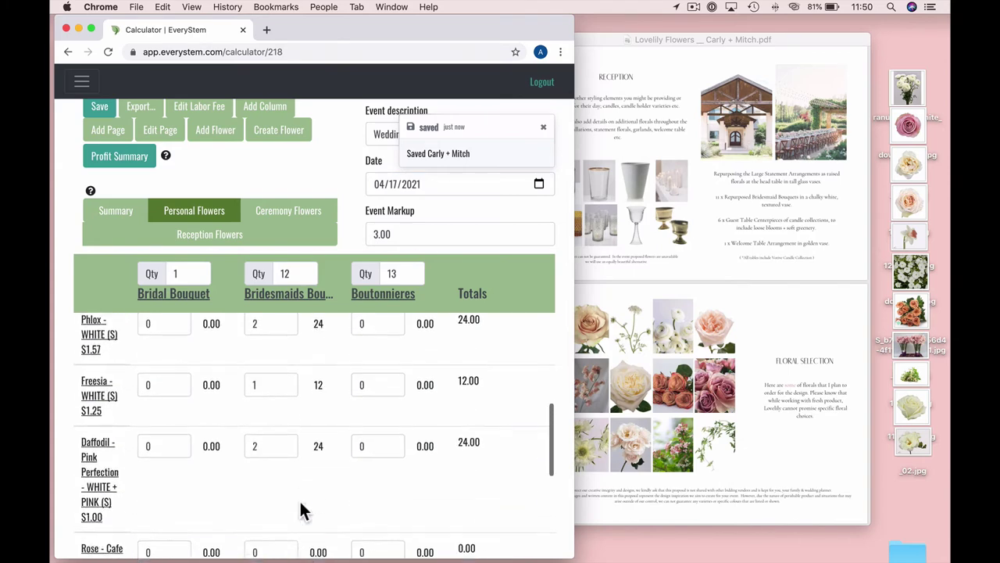
scroll(303, 509, up, 5)
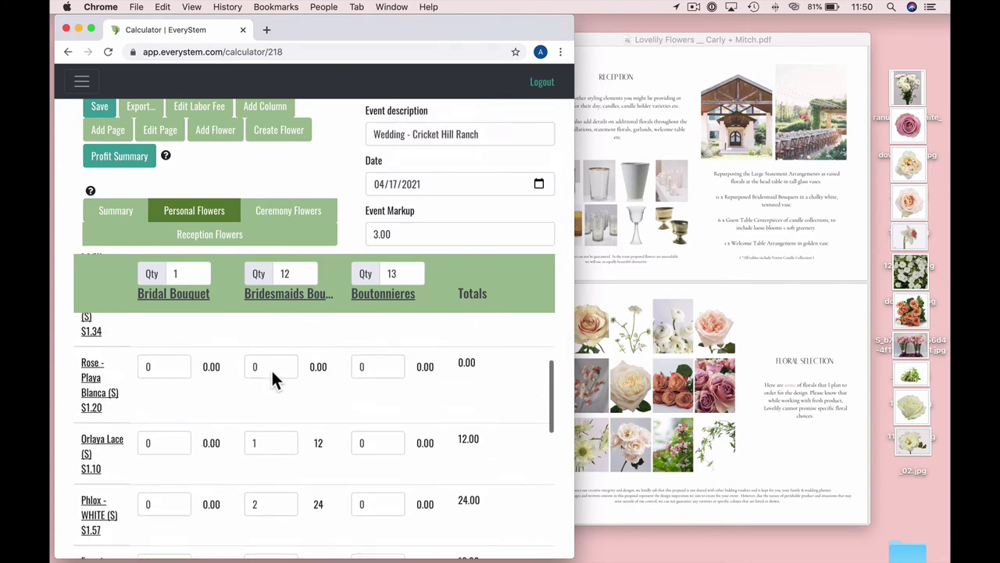
double_click(263, 443)
key(BackSpace)
text(2)
click(284, 465)
scroll(283, 465, down, 10)
scroll(284, 467, down, 2)
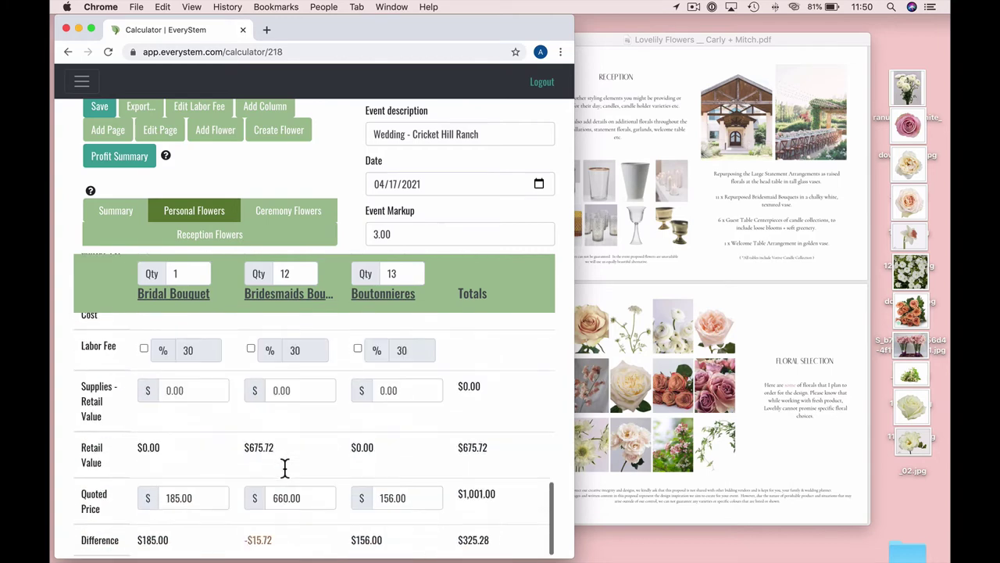
scroll(284, 469, down, 1)
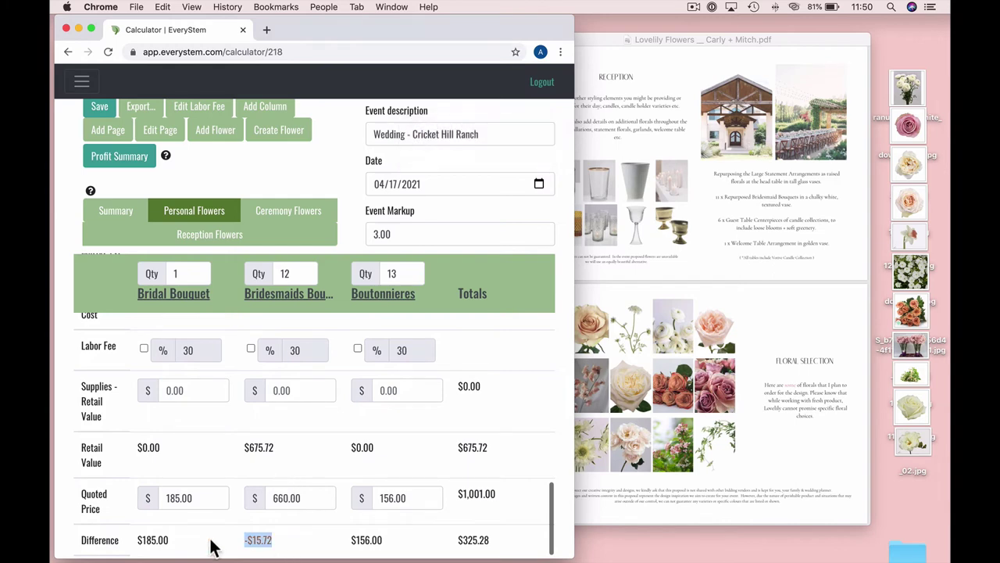
Set the Orlaya Lace price to 0.80 per stem and check the Bridesmaids bouquets' difference
scroll(295, 549, up, 1)
scroll(295, 547, up, 6)
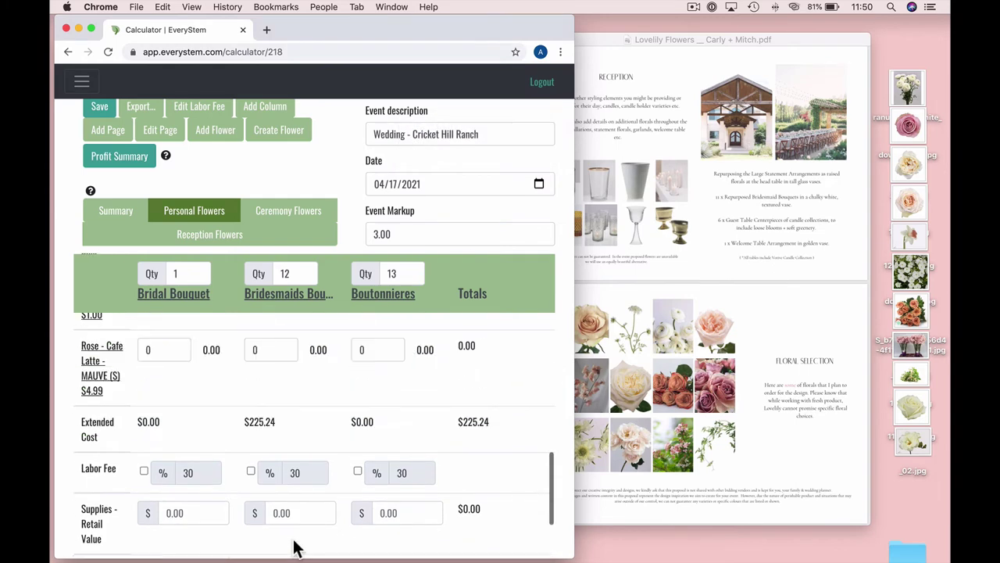
scroll(284, 476, up, 5)
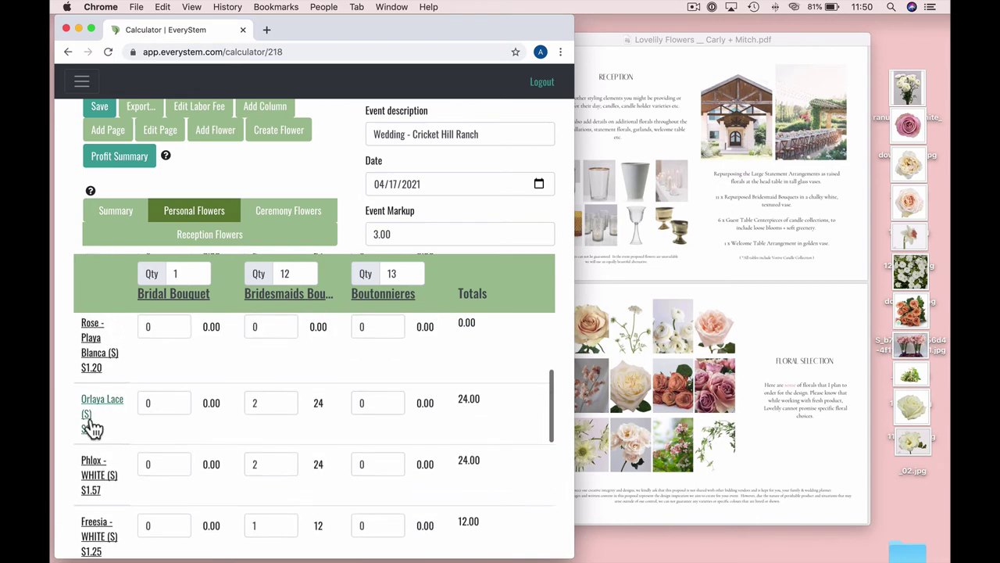
click(92, 432)
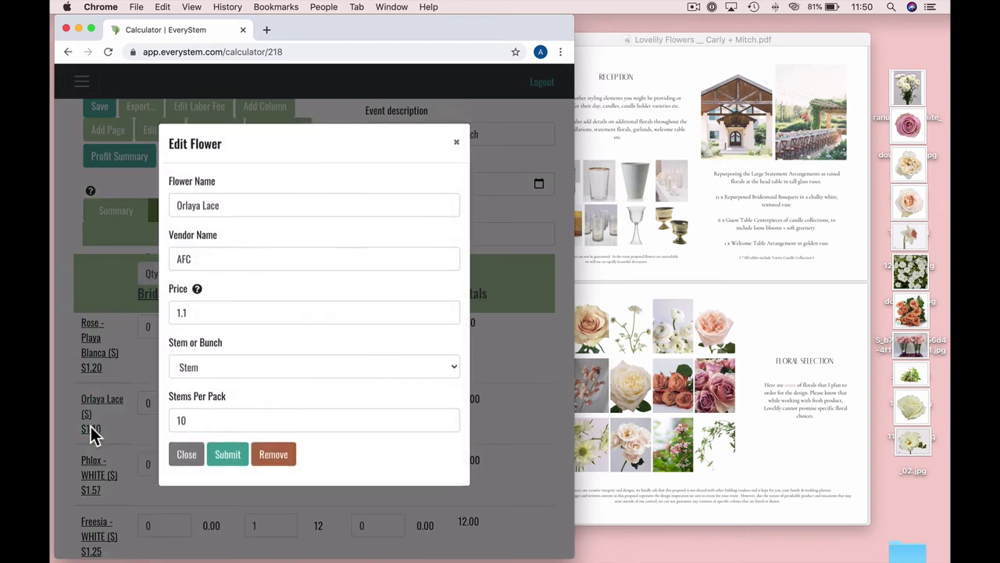
click(199, 316)
key(BackSpace)
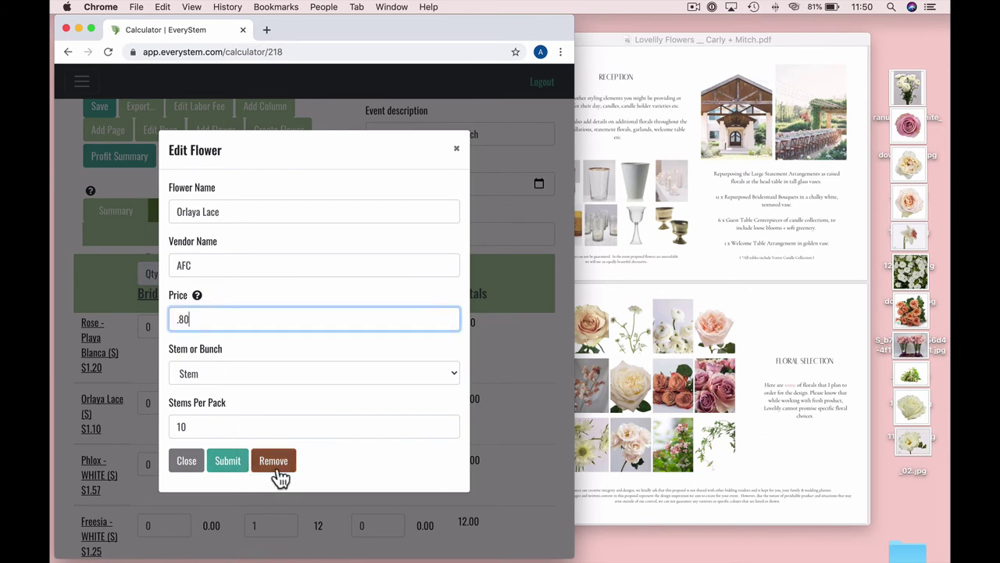
click(233, 466)
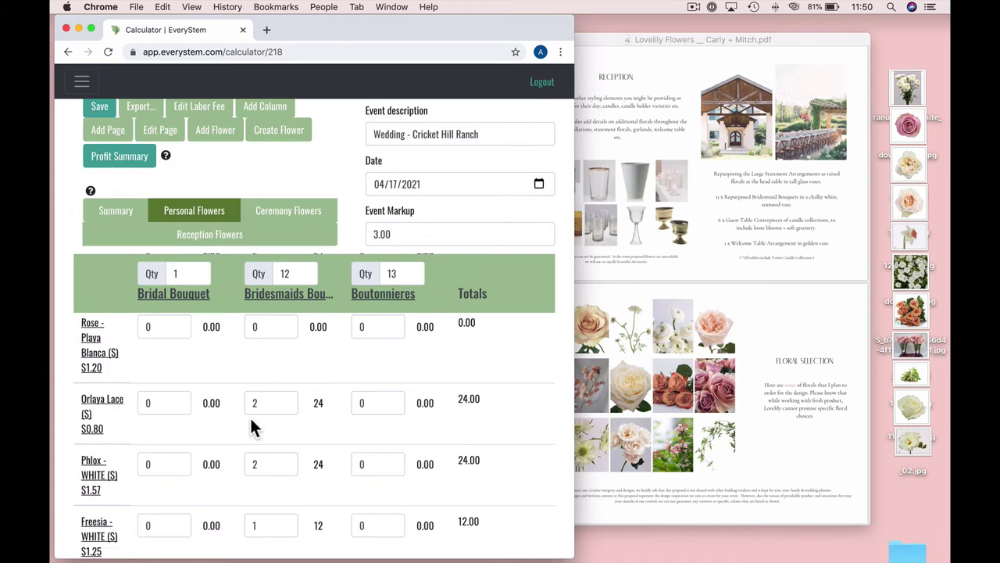
scroll(250, 426, down, 10)
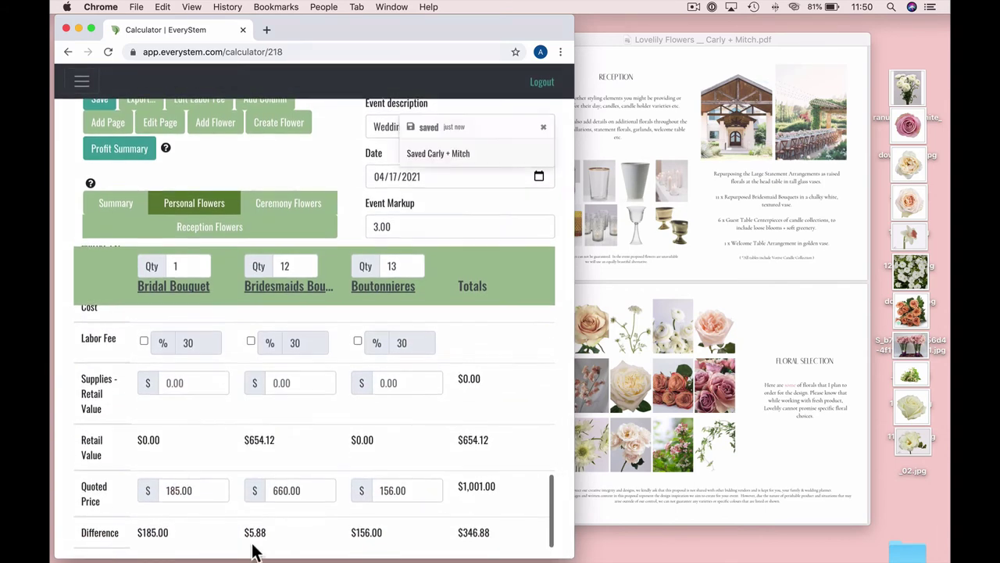
drag(273, 536, 239, 536)
click(275, 537)
Make desktop space beside the proposal PDF and place a screenshot of its jasmine vine photo there
scroll(275, 537, up, 5)
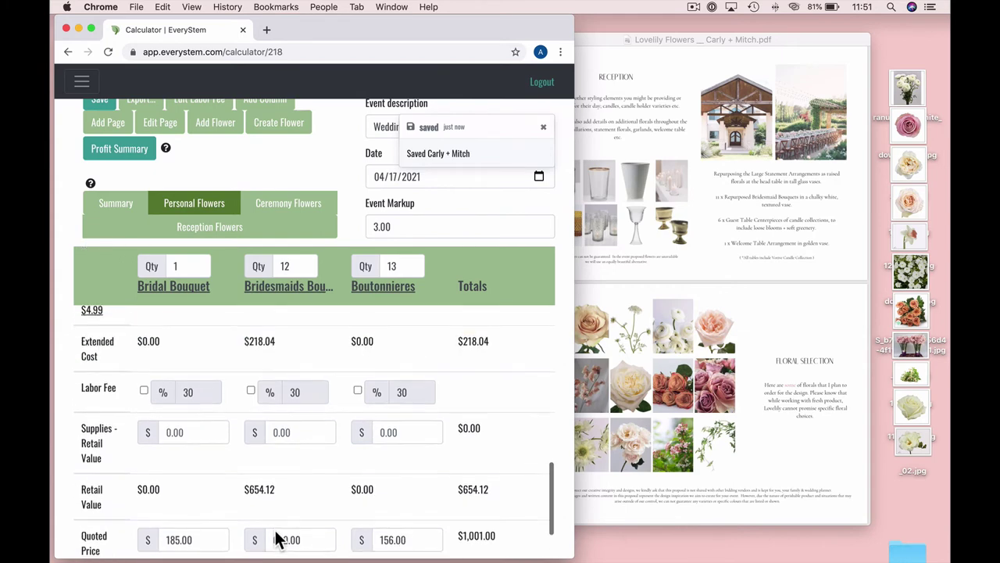
scroll(275, 538, up, 10)
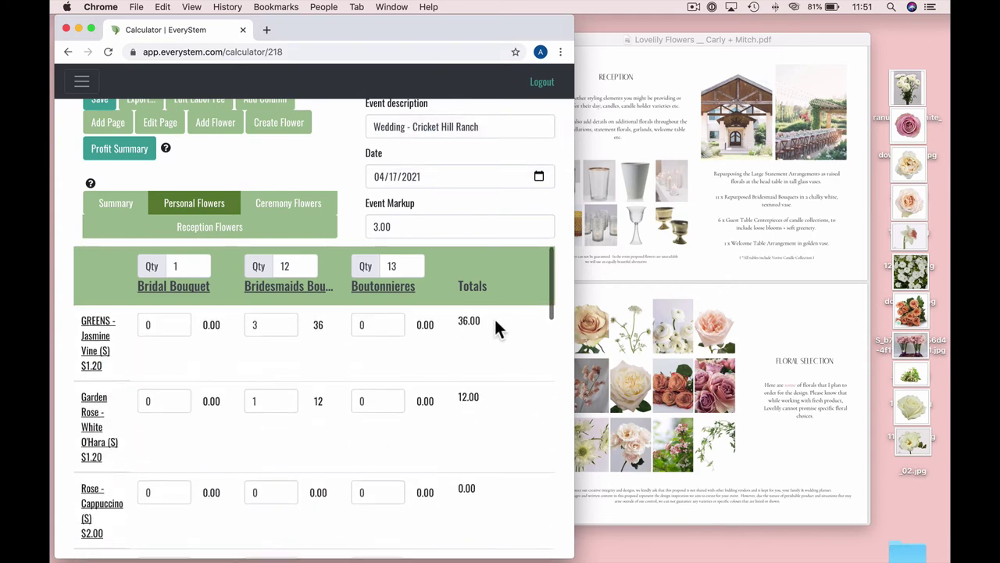
drag(796, 39, 705, 51)
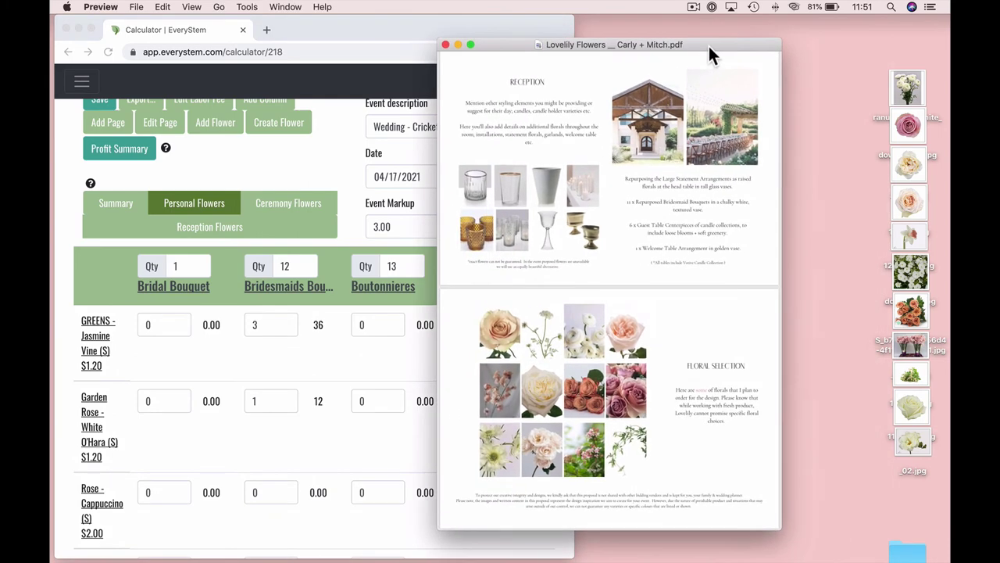
click(428, 31)
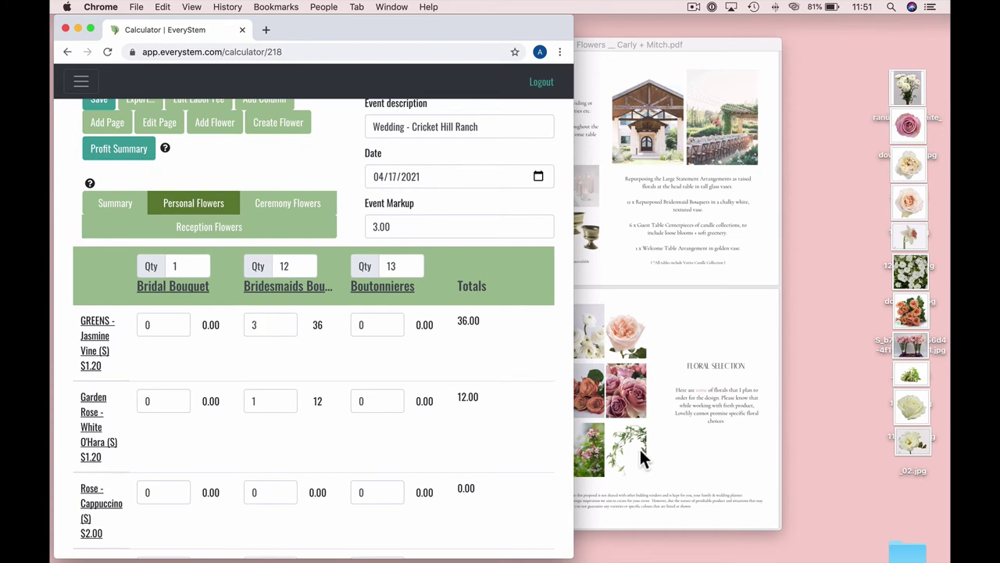
key(super+shift+4)
drag(651, 476, 603, 415)
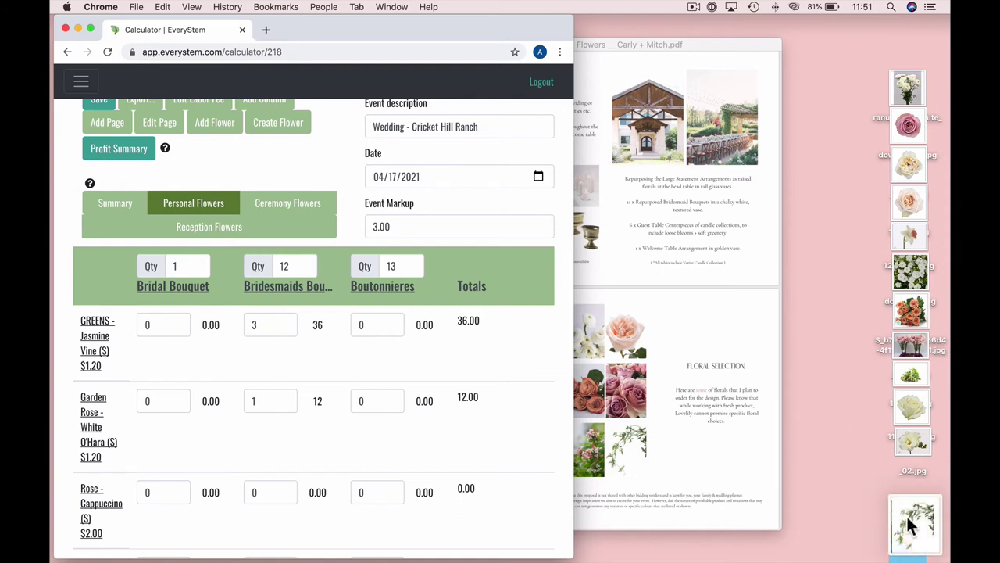
drag(911, 527, 826, 67)
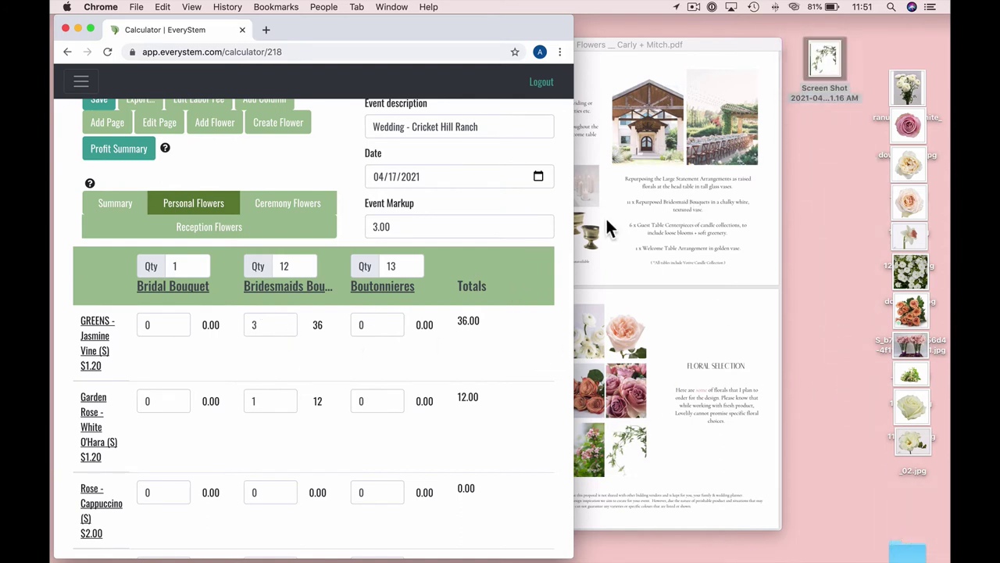
Place the garden rose photo 111309.jpg directly beneath the jasmine vine screenshot on the desktop, following the Bridesmaids bouquets' flower list
scroll(334, 347, down, 1)
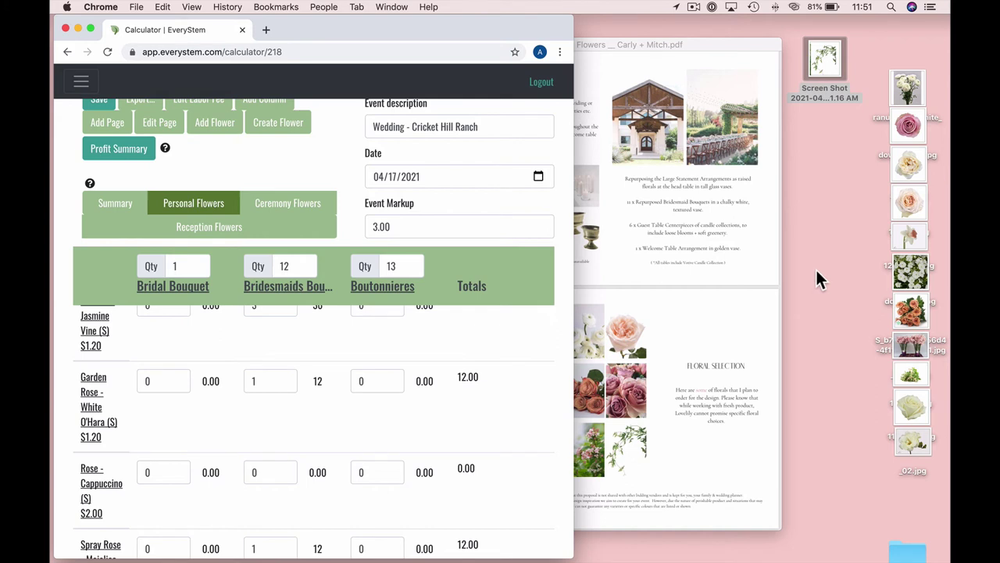
scroll(357, 342, up, 1)
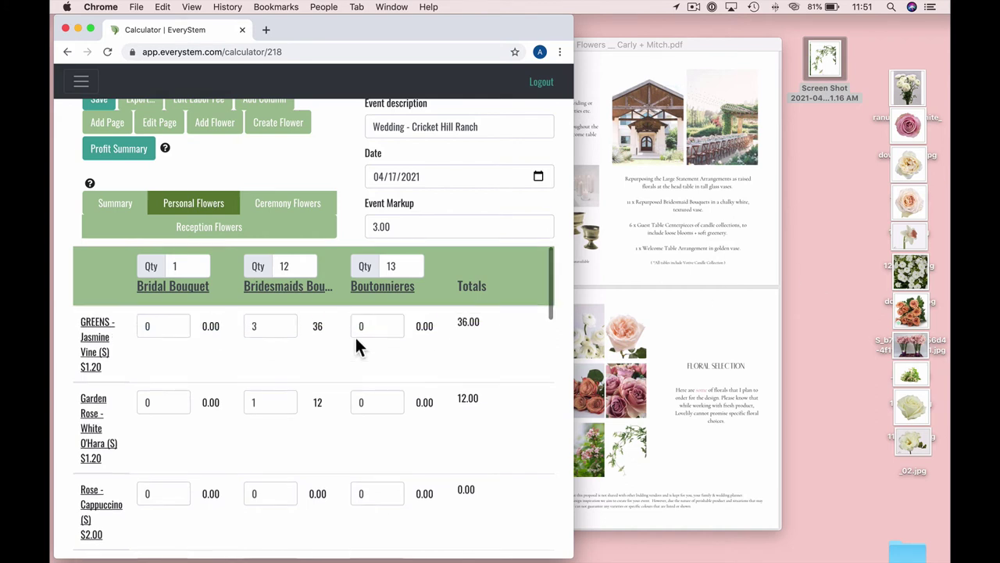
scroll(357, 347, down, 2)
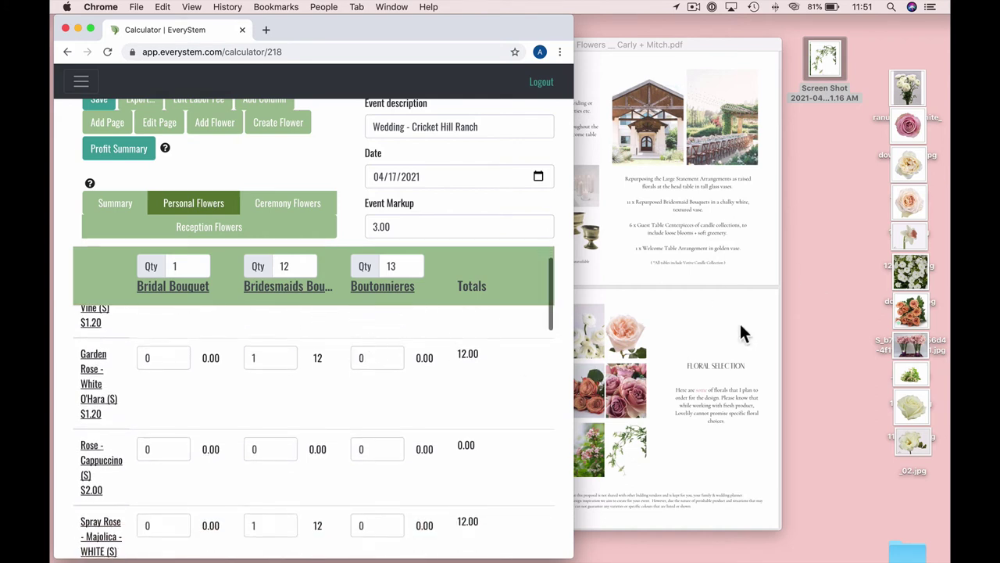
click(909, 202)
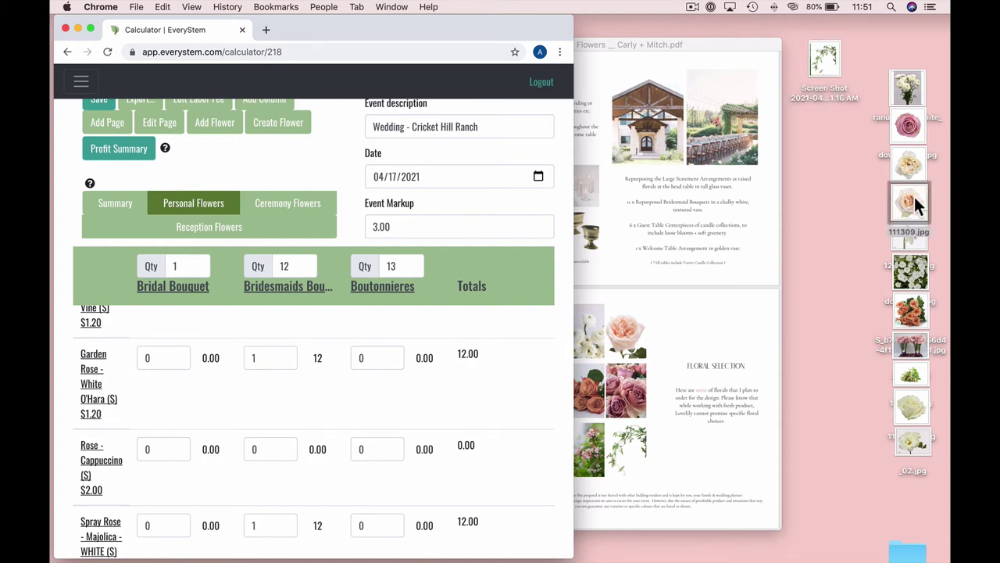
drag(918, 204, 836, 103)
Add the pink sweet pea photo and the white phlox photo download.jpg to the desktop column of Bridesmaids bouquet flowers
scroll(295, 466, down, 10)
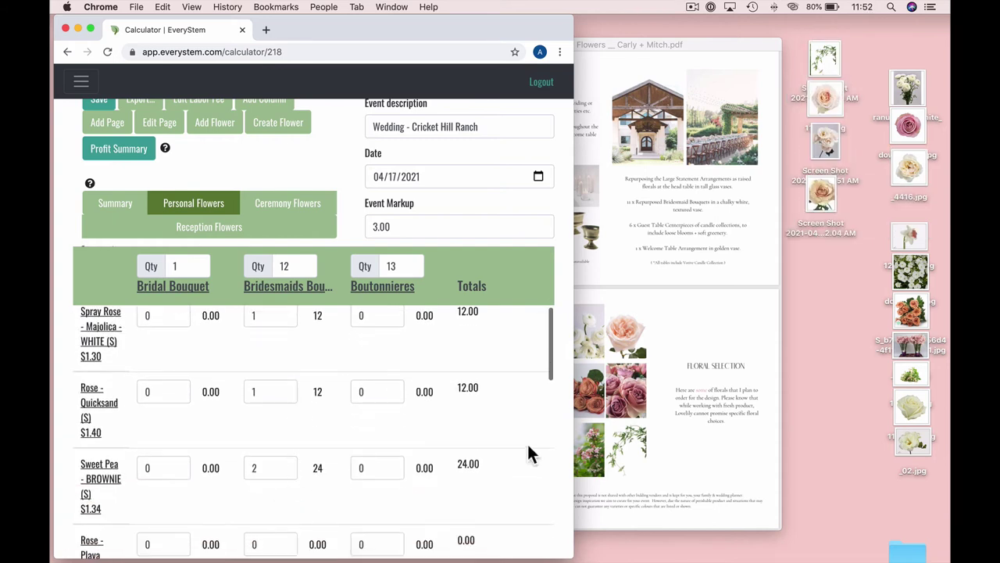
drag(907, 346, 822, 232)
scroll(257, 523, down, 10)
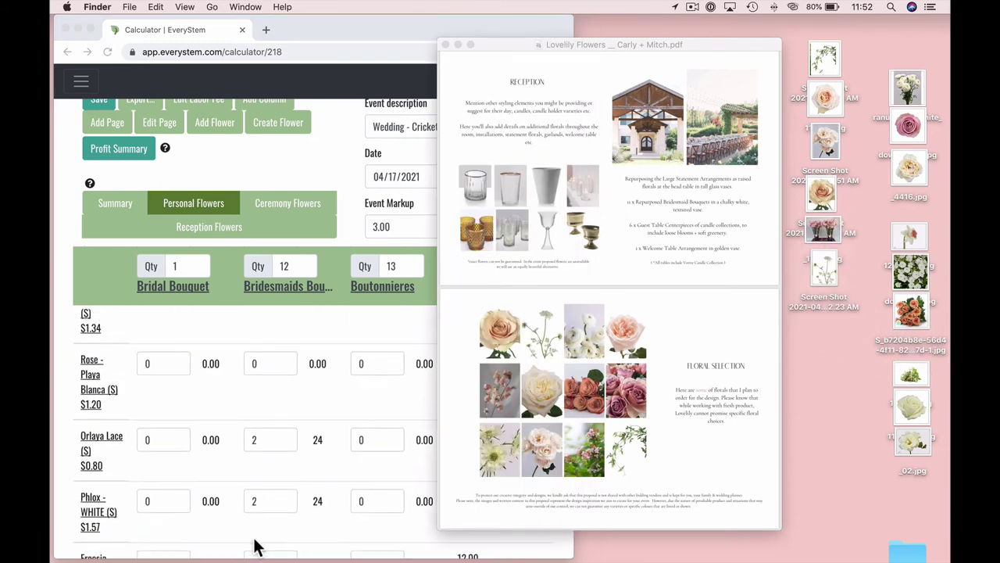
drag(914, 274, 830, 311)
click(832, 404)
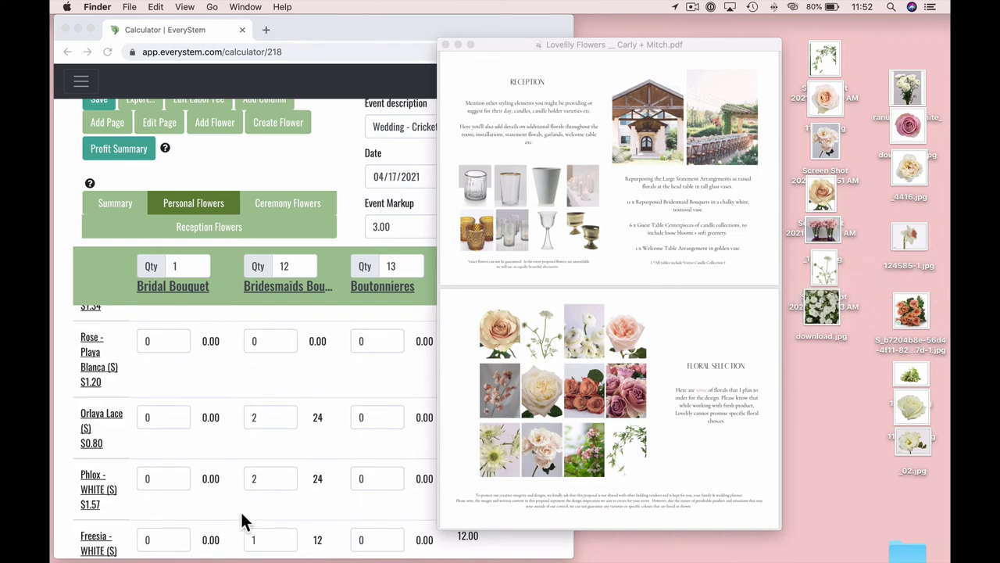
Add the freesia photo _02.jpg and the daffodil photo 124585-1.jpg to the end of the desktop column of bouquet flowers
scroll(241, 518, down, 3)
drag(911, 441, 826, 355)
click(844, 451)
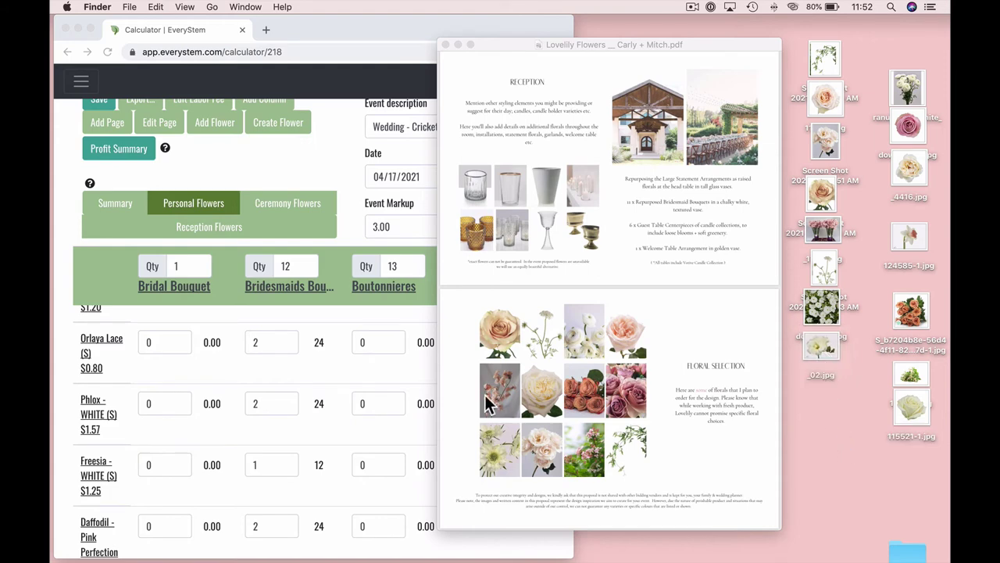
scroll(196, 513, down, 2)
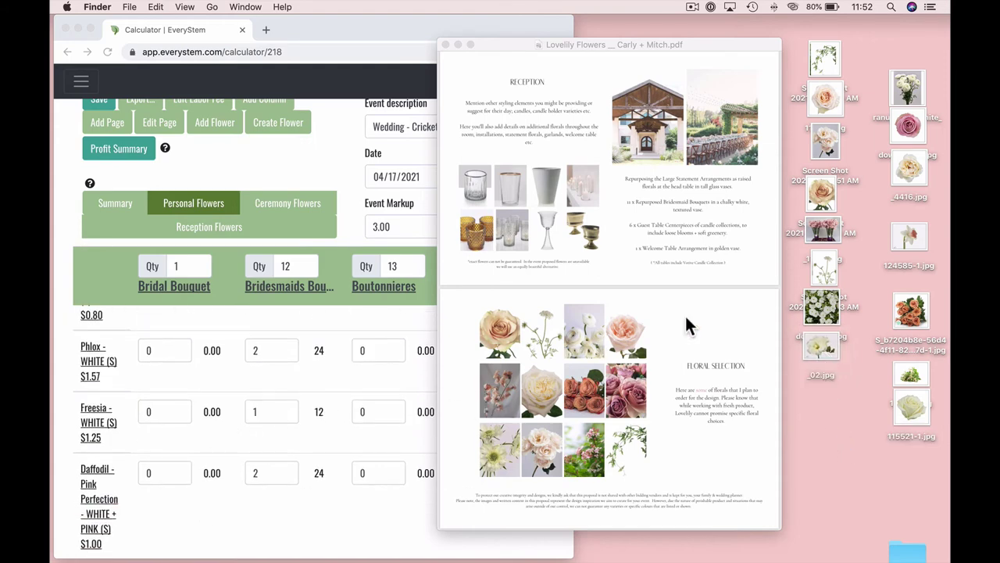
drag(897, 234, 812, 378)
click(837, 462)
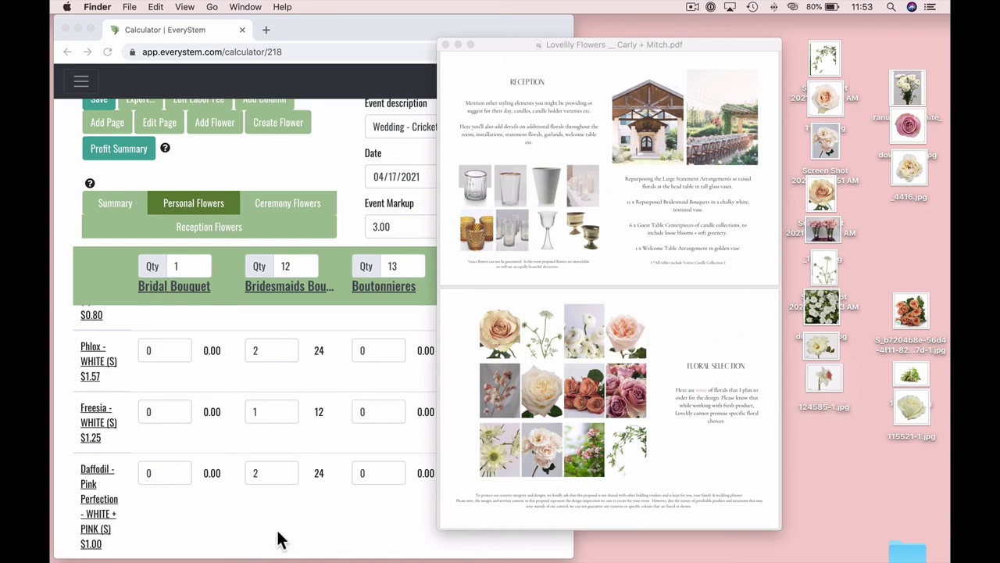
click(269, 556)
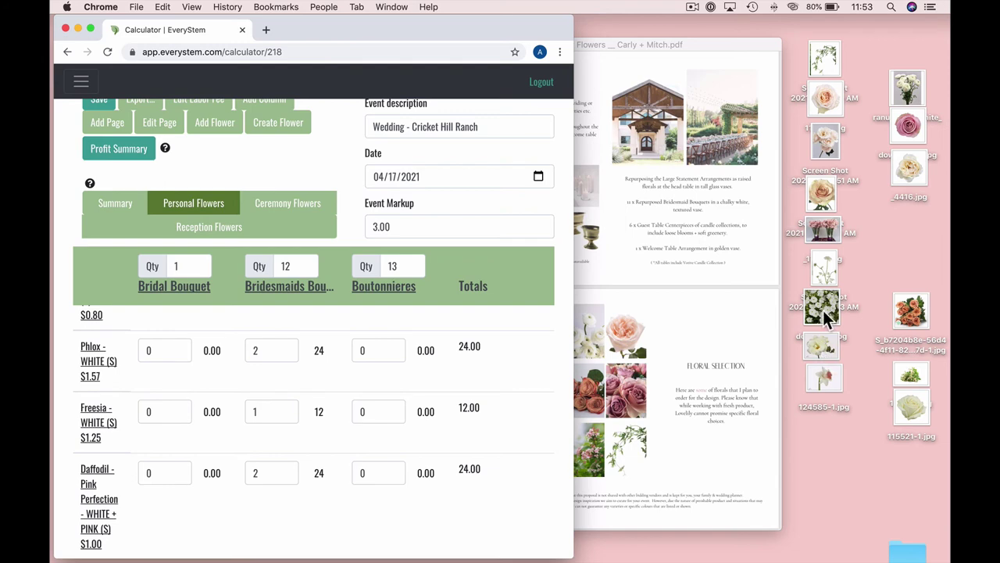
Review the proposal's inspiration photos and bouquet descriptions in the PDF, and add the pink rose photo download-1.jpg to the desktop flower column
scroll(666, 367, up, 1)
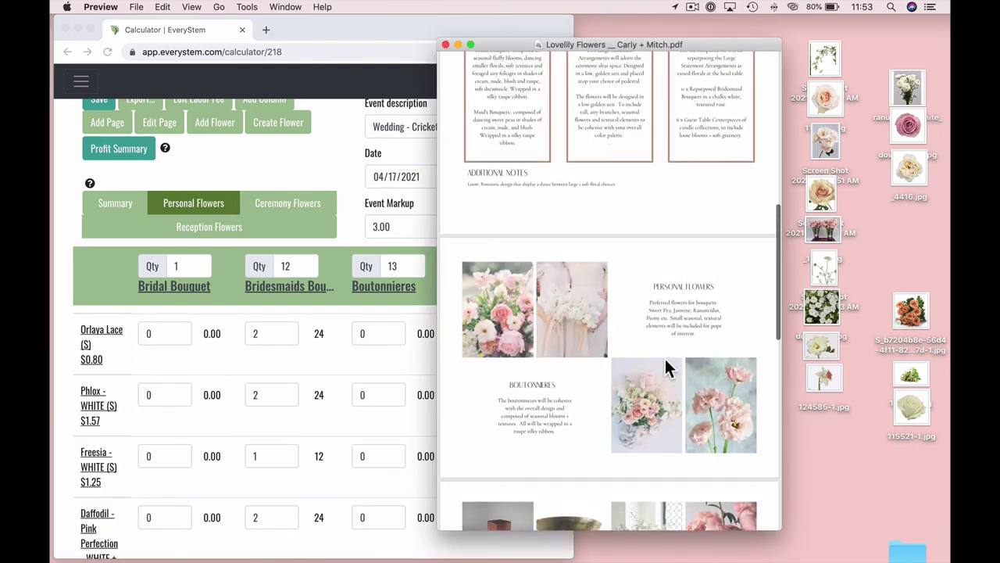
scroll(665, 362, up, 1)
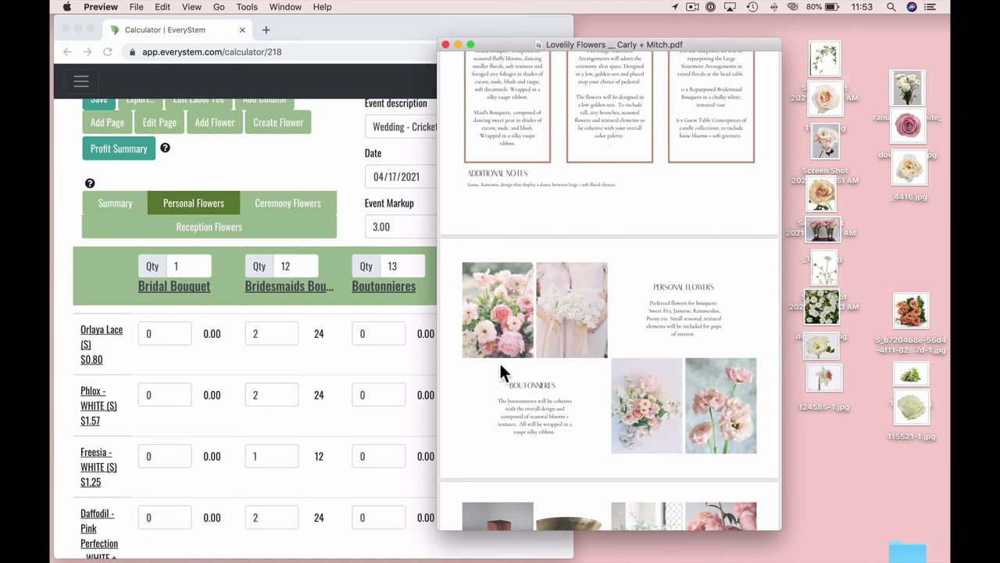
scroll(670, 435, up, 10)
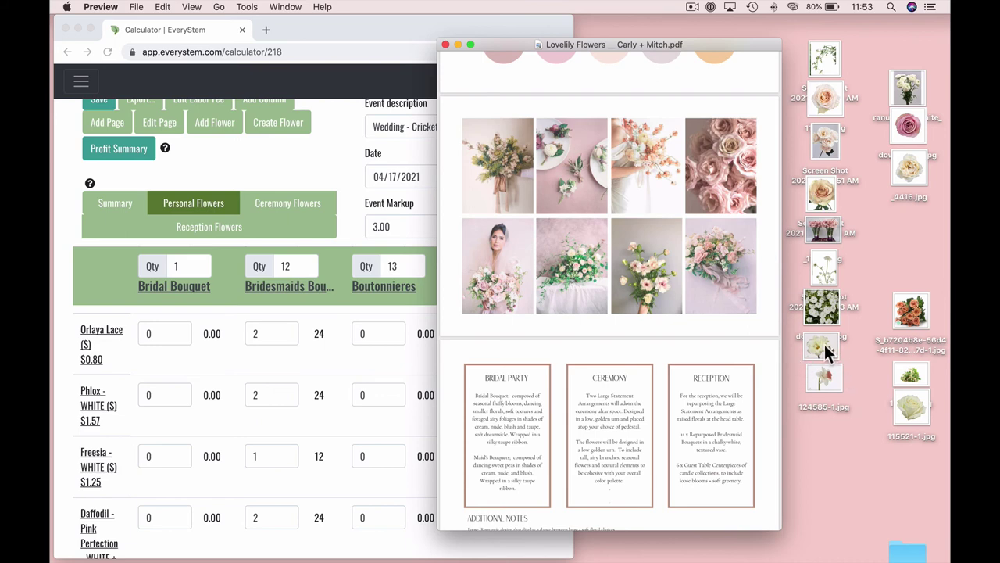
scroll(696, 351, down, 2)
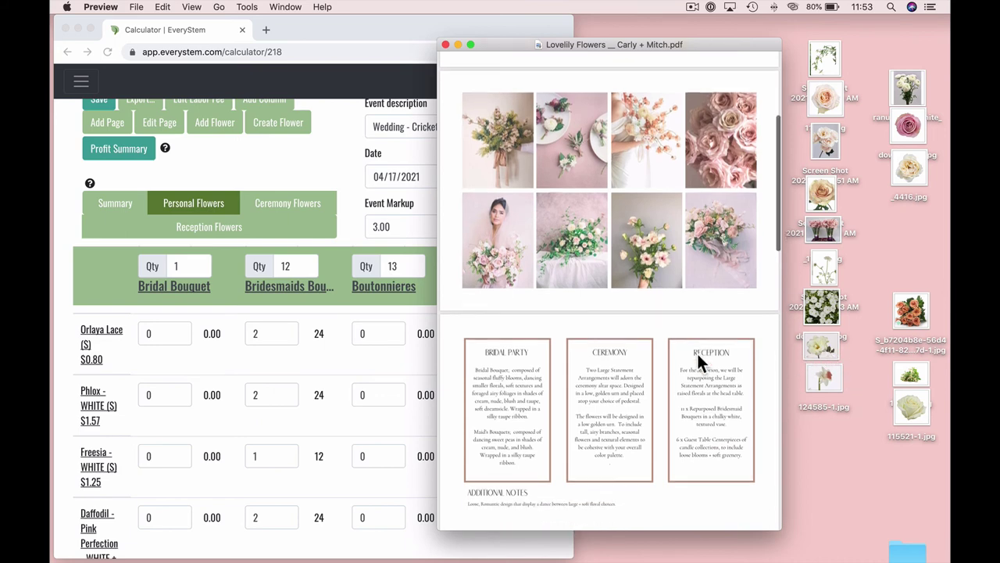
scroll(529, 254, down, 3)
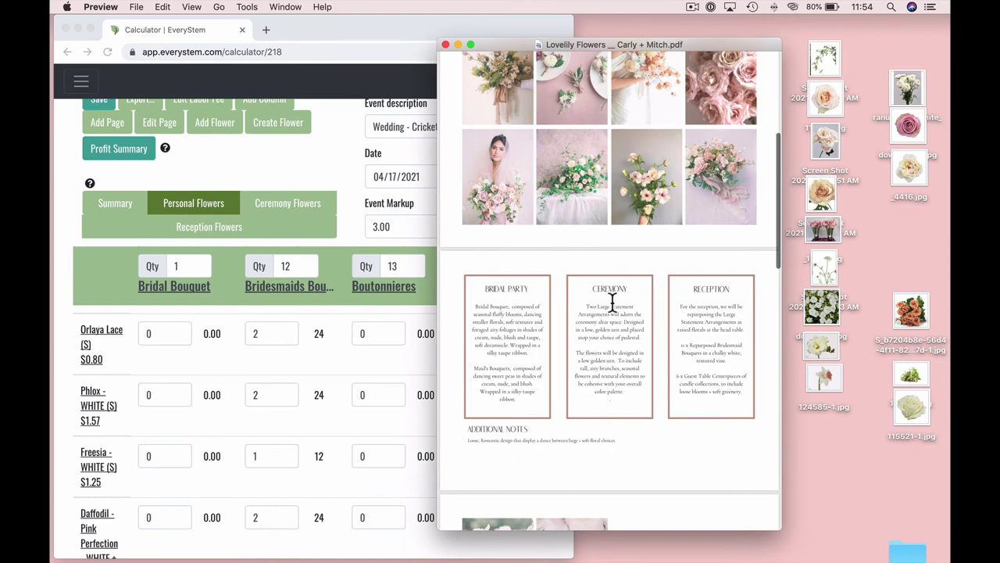
scroll(610, 301, down, 10)
scroll(639, 346, down, 1)
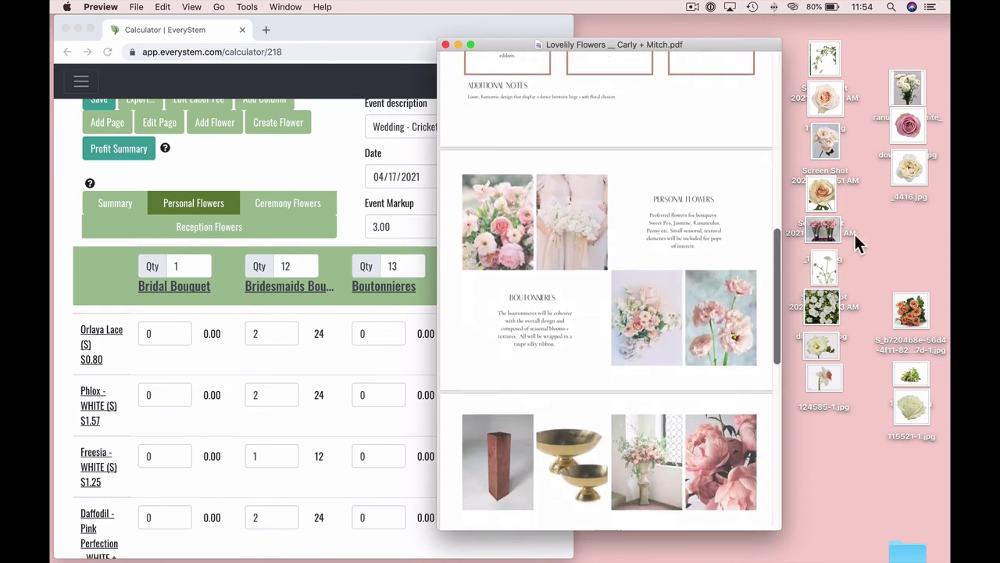
drag(842, 272, 829, 415)
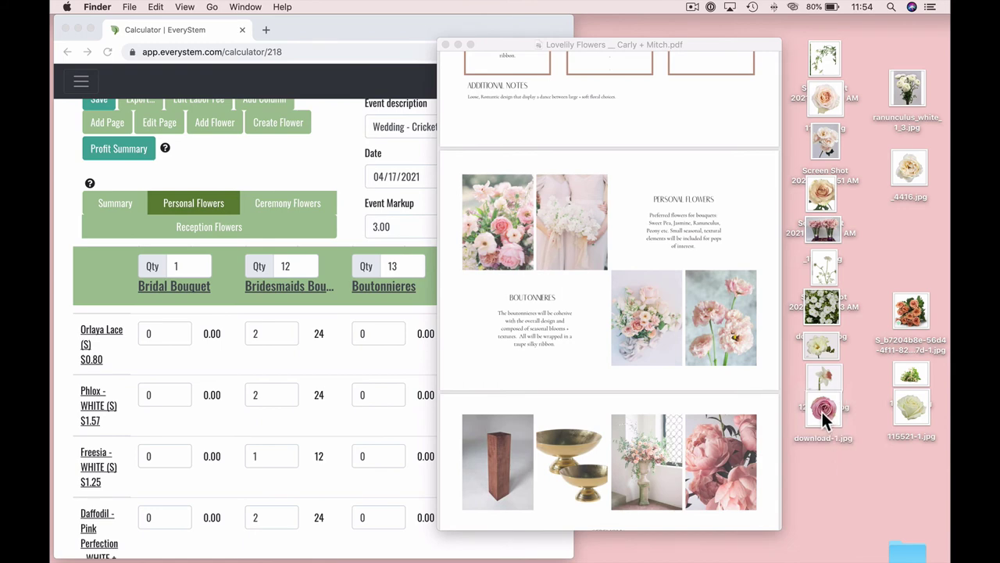
Create the flower Rose - Secret Garden - LIGHT PINK at $1.20 and add it to all the event's pages
click(333, 380)
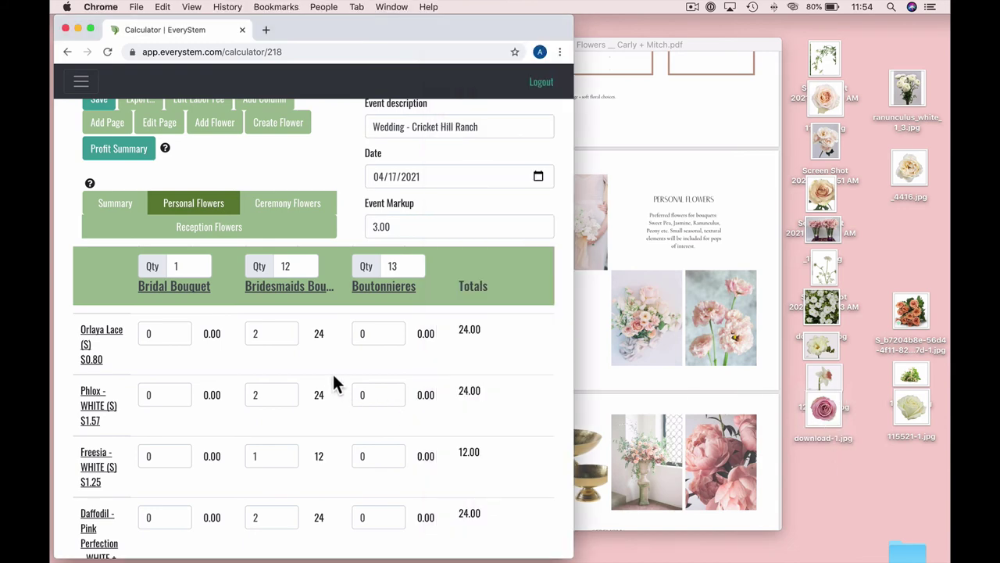
scroll(334, 380, down, 10)
scroll(332, 372, up, 10)
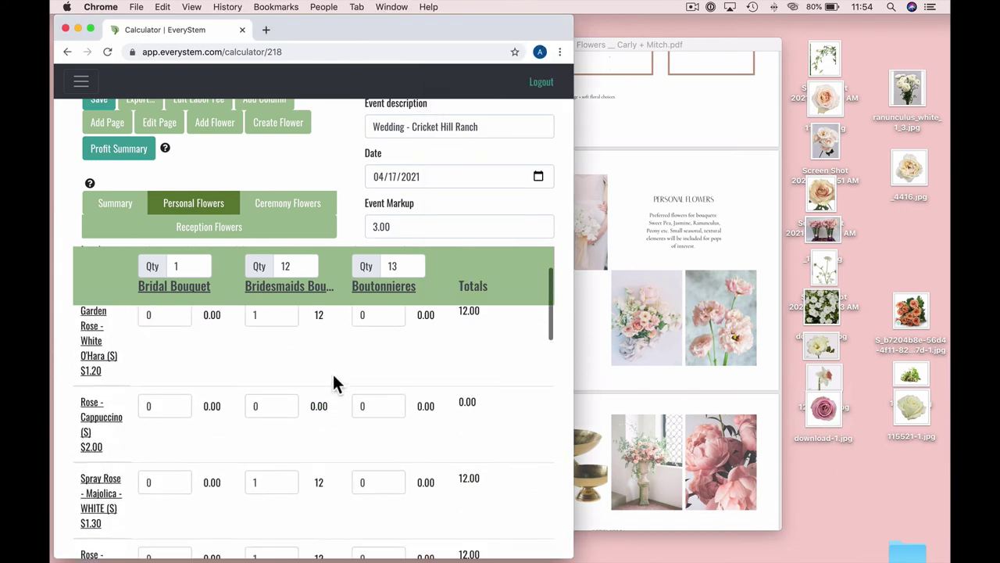
drag(826, 412, 827, 417)
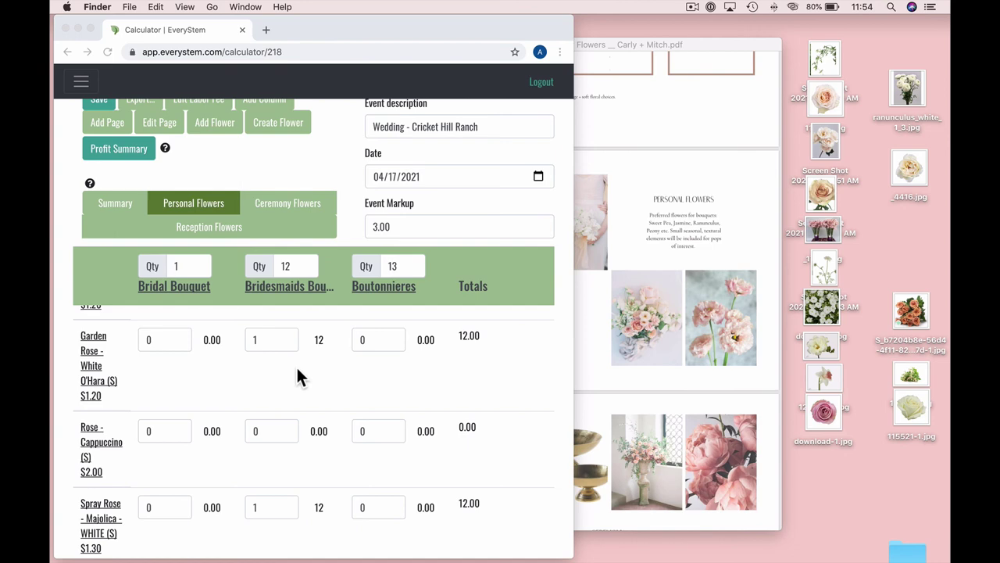
scroll(293, 365, up, 1)
click(227, 129)
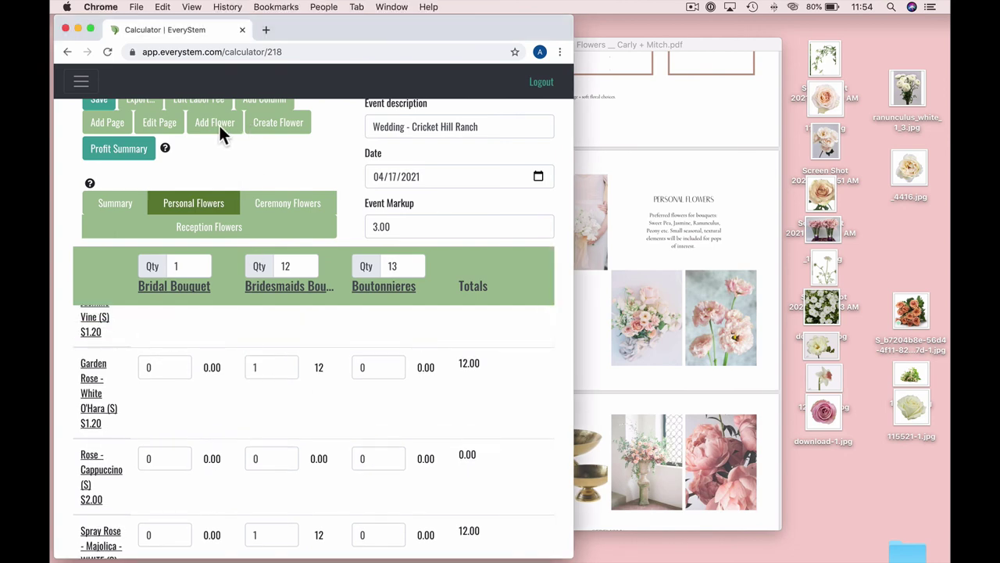
click(219, 125)
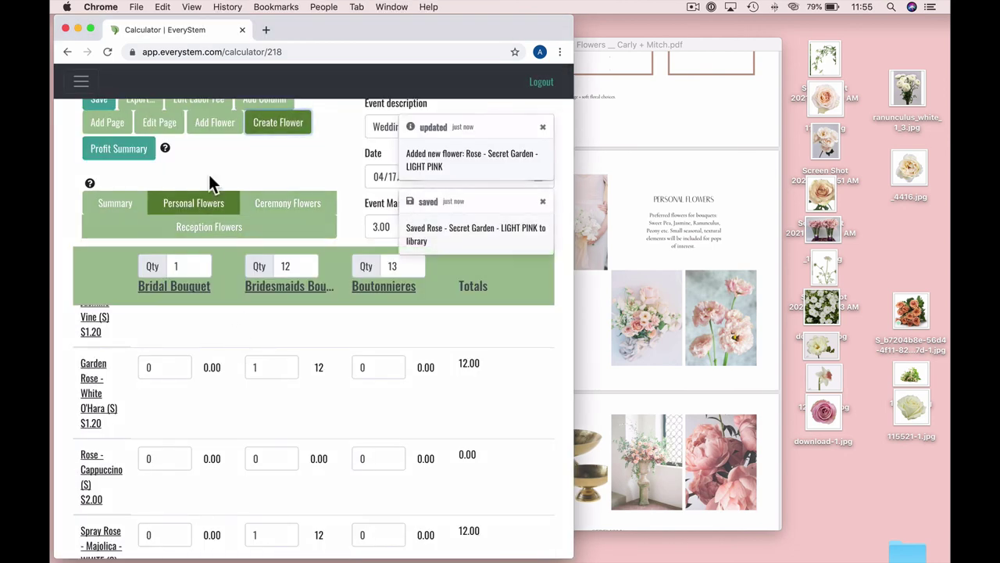
click(215, 124)
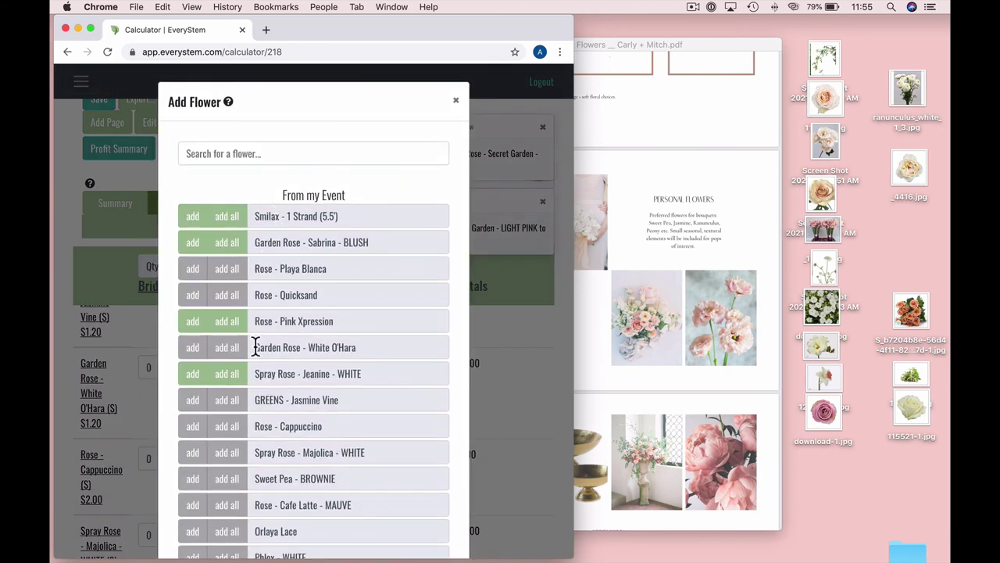
scroll(258, 348, down, 5)
click(226, 441)
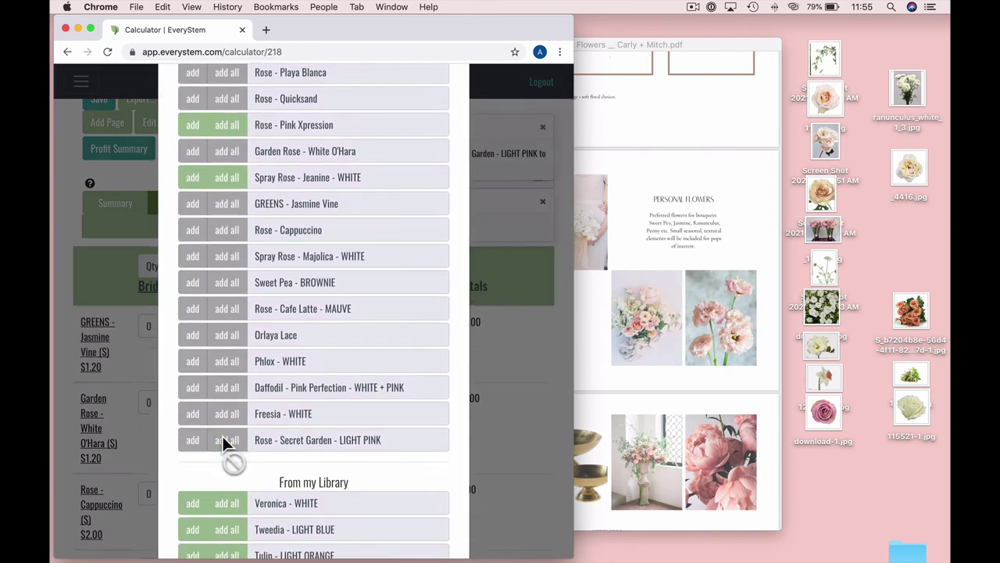
Set the Secret Garden rose quantity to 1 per Bridesmaids bouquet and check the difference against the quoted price
click(514, 418)
scroll(327, 442, down, 10)
scroll(327, 442, down, 6)
click(274, 410)
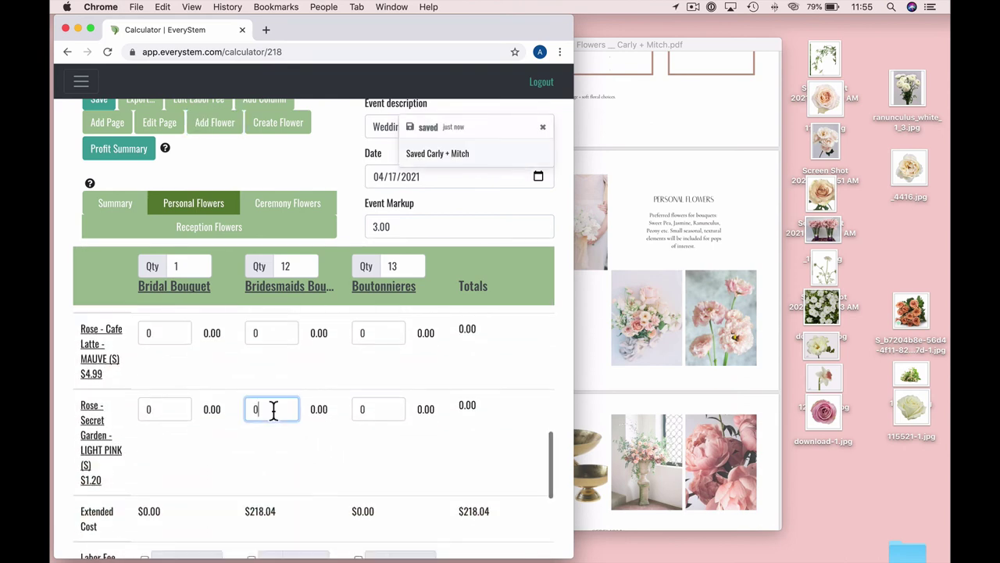
key(BackSpace)
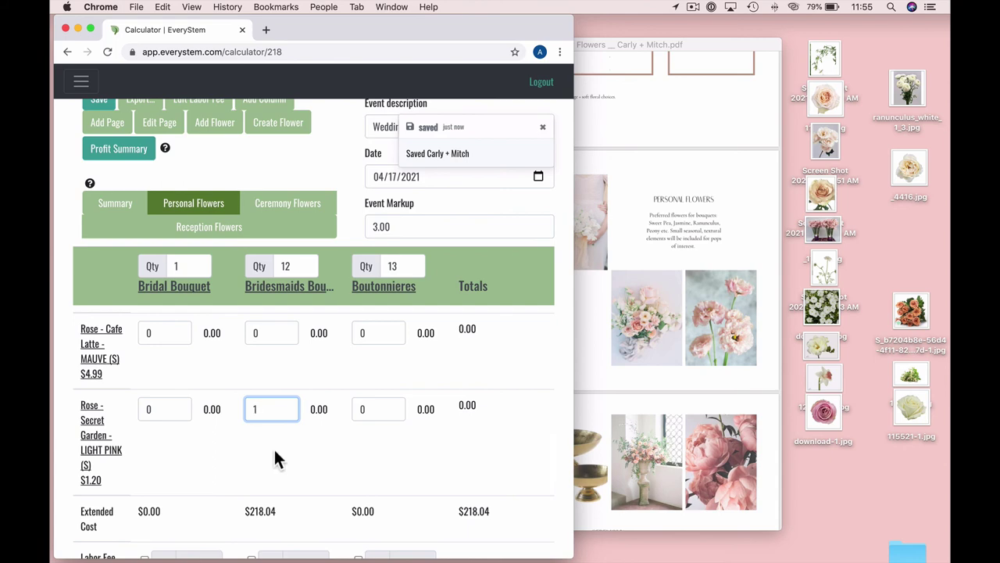
text(1)
click(278, 468)
scroll(326, 464, down, 5)
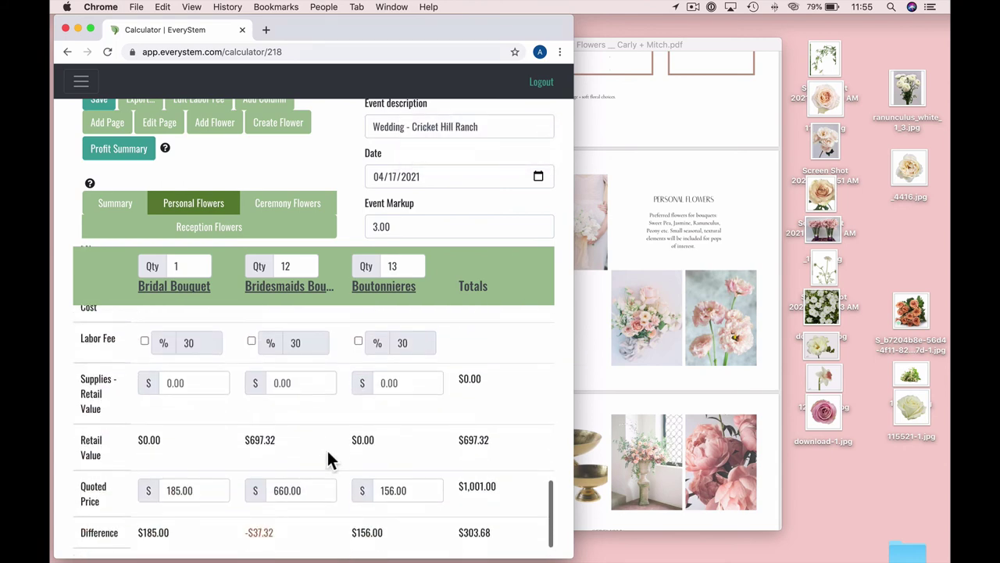
drag(249, 534, 299, 540)
Move the peach rose screenshot out of the desktop flower column and put the pink rose photo download-1.jpg in its place
scroll(294, 529, up, 10)
scroll(295, 533, up, 3)
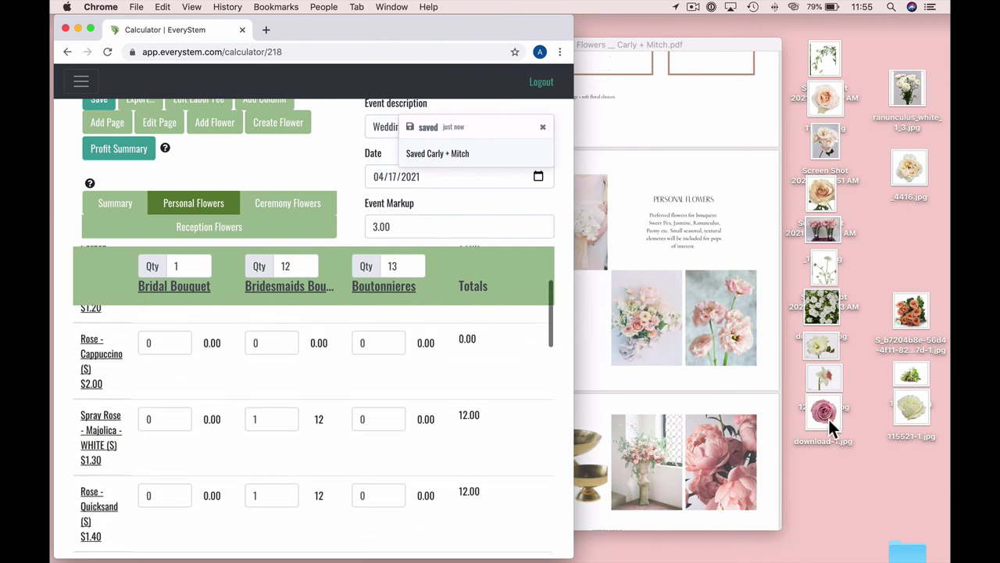
drag(827, 410, 834, 268)
drag(817, 188, 912, 222)
drag(834, 266, 825, 191)
click(871, 241)
Set the Rose - Quicksand quantity to 0 for the Bridesmaids bouquets, keeping the Secret Garden rose in the recipe
scroll(275, 378, up, 5)
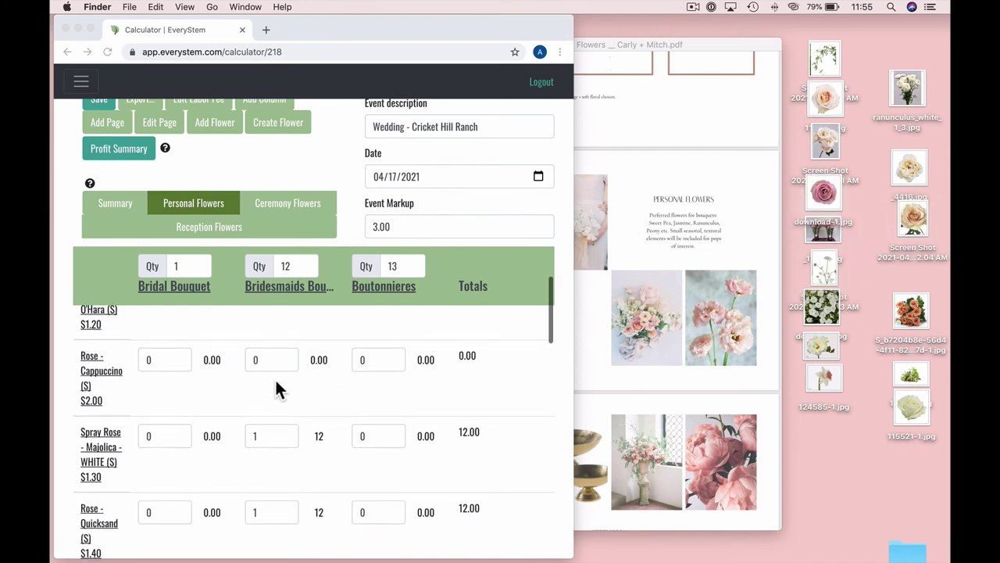
scroll(275, 377, down, 4)
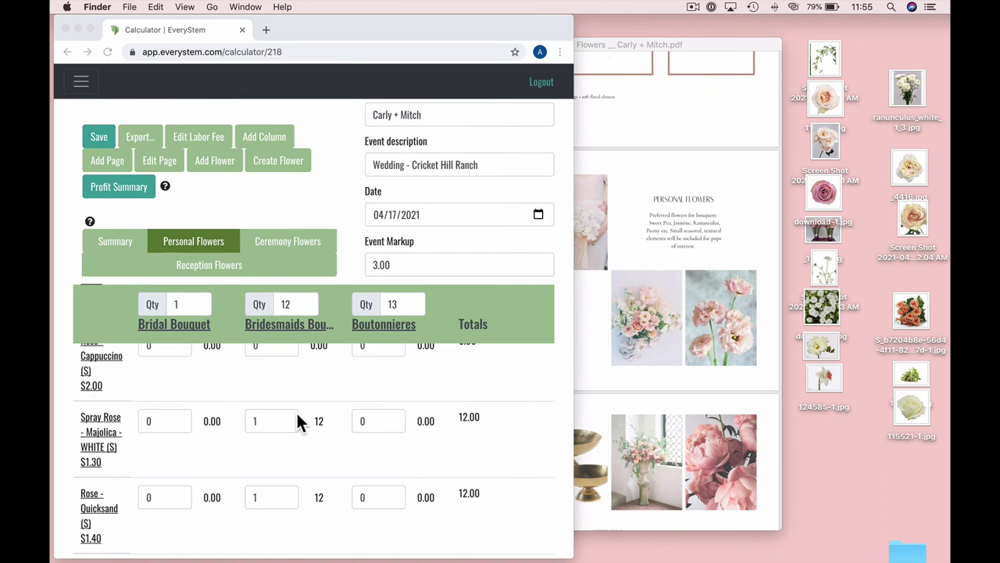
click(270, 497)
click(269, 498)
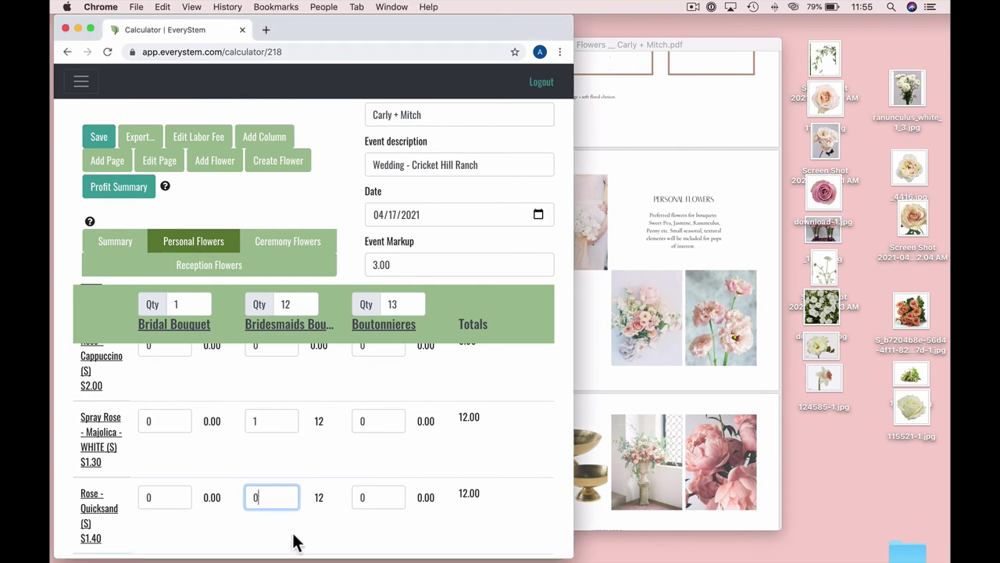
scroll(297, 545, down, 10)
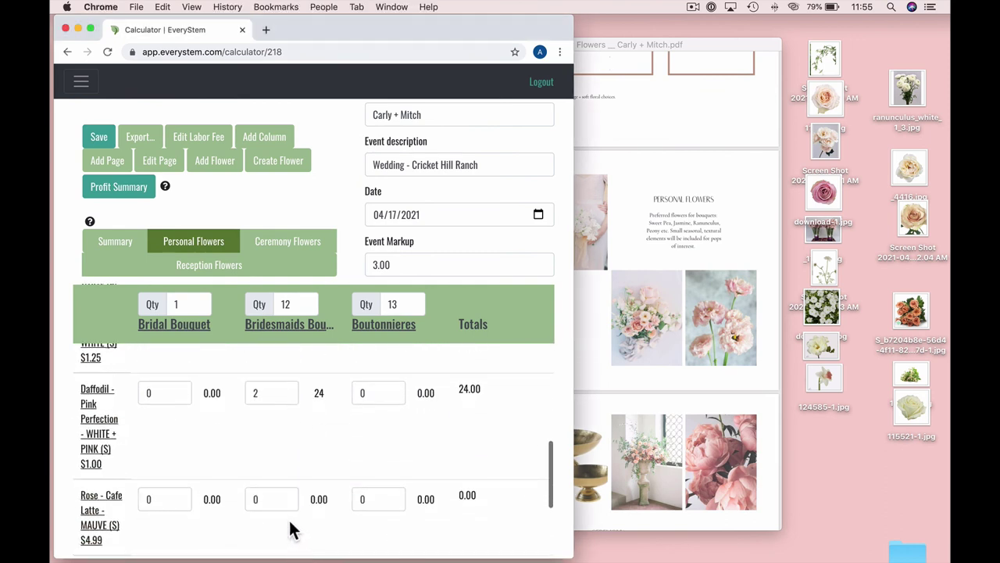
scroll(275, 500, down, 2)
click(274, 500)
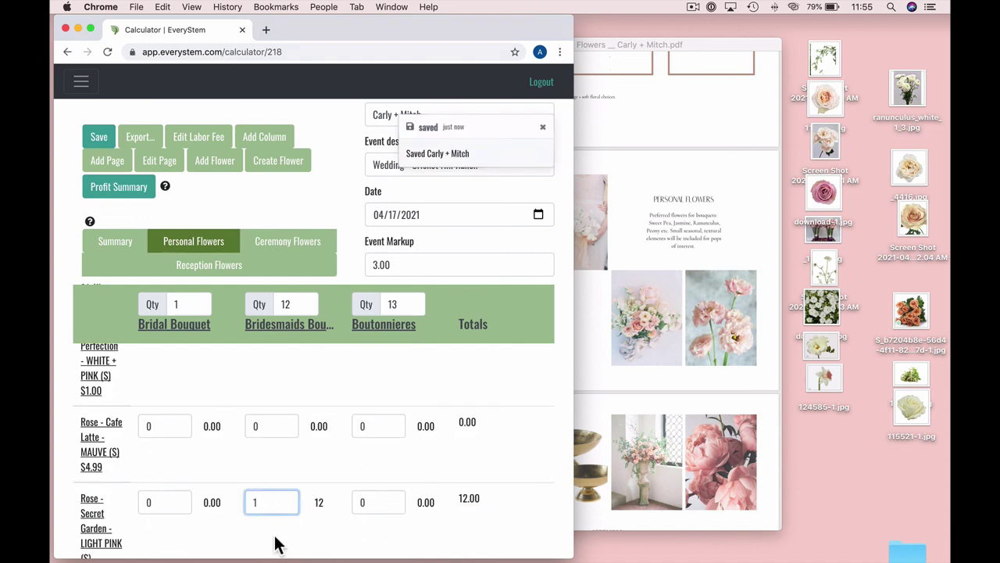
Compare the Bridesmaids bouquets' extended cost and retail value with the quoted price, and examine the remaining difference
scroll(274, 544, down, 5)
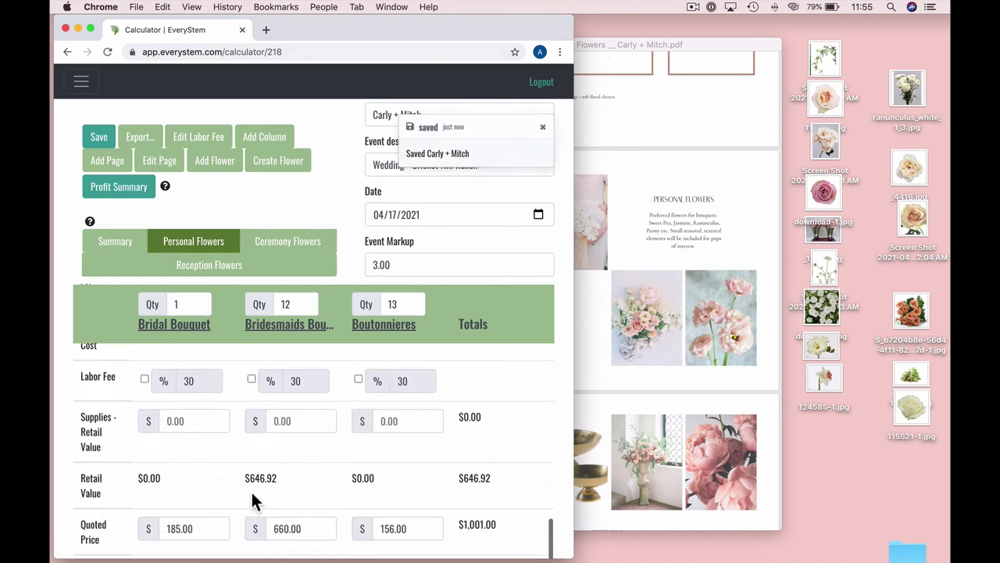
scroll(288, 503, down, 1)
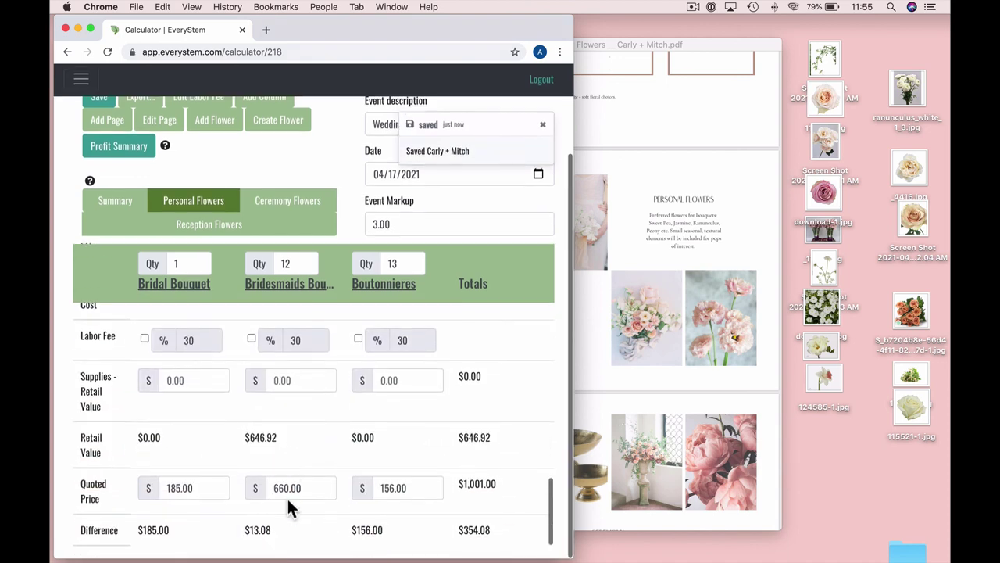
drag(270, 543, 244, 538)
click(281, 539)
scroll(281, 540, up, 1)
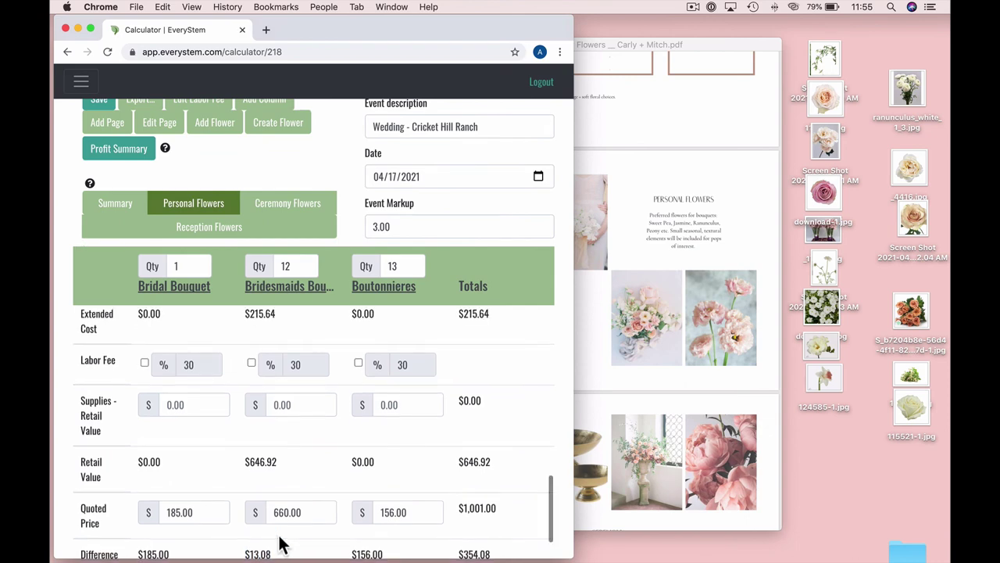
scroll(277, 539, up, 1)
drag(245, 524, 297, 529)
click(300, 535)
scroll(301, 500, up, 5)
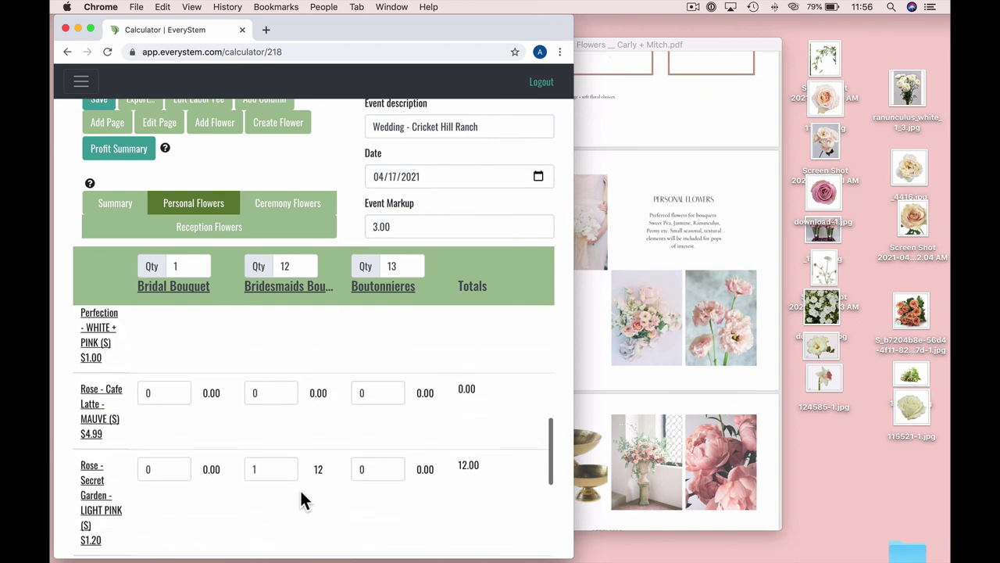
scroll(303, 500, down, 2)
scroll(302, 490, down, 3)
drag(277, 538, 224, 529)
click(289, 547)
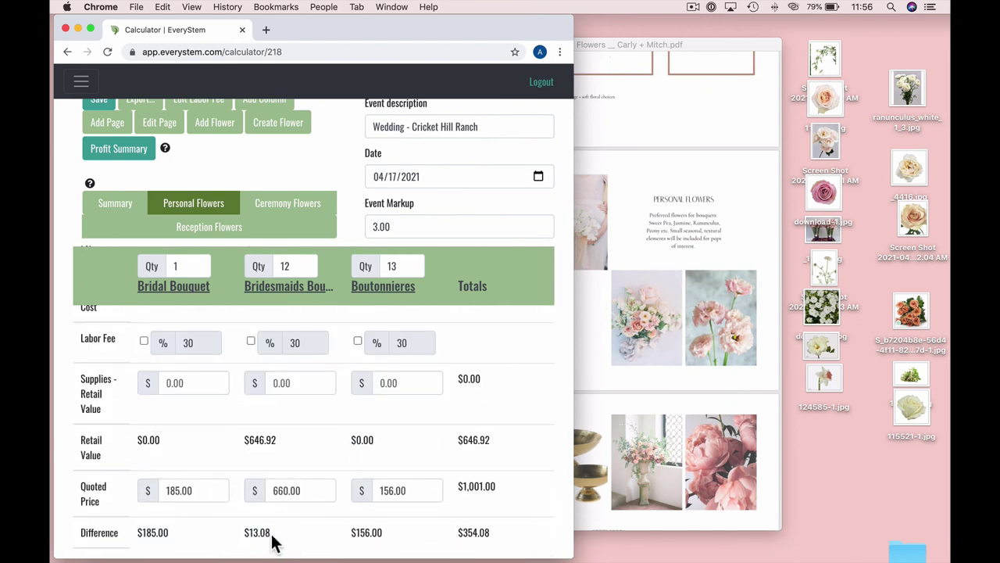
Review the full Bridesmaids bouquet recipe from Jasmine Vine through the roses and small blooms to the pricing rows
scroll(289, 537, up, 2)
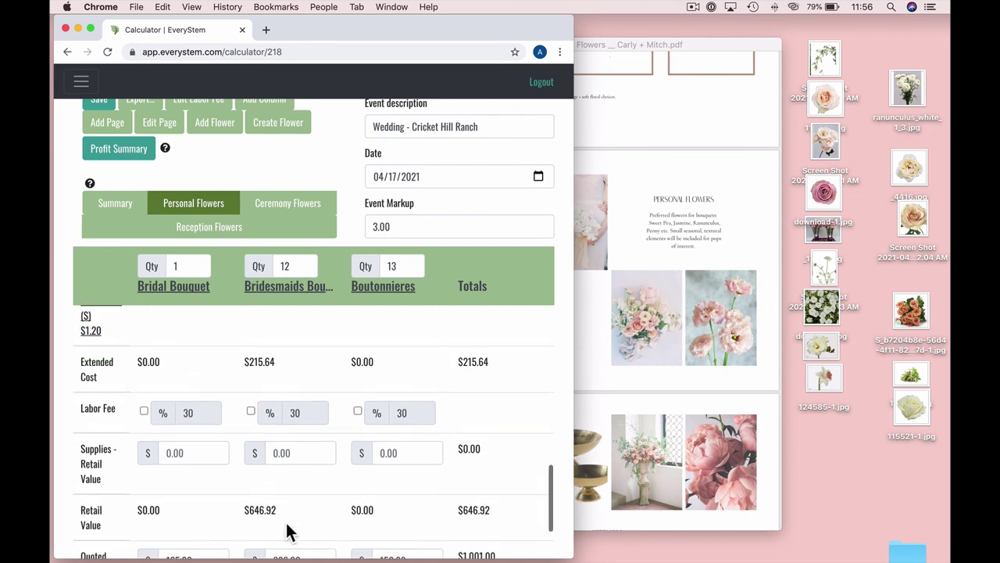
scroll(286, 531, up, 10)
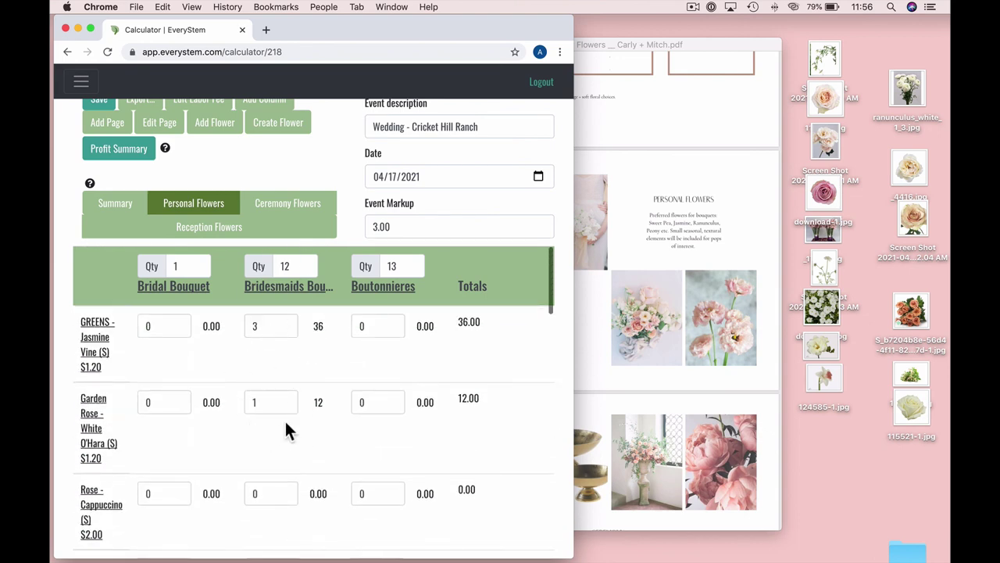
scroll(274, 468, down, 10)
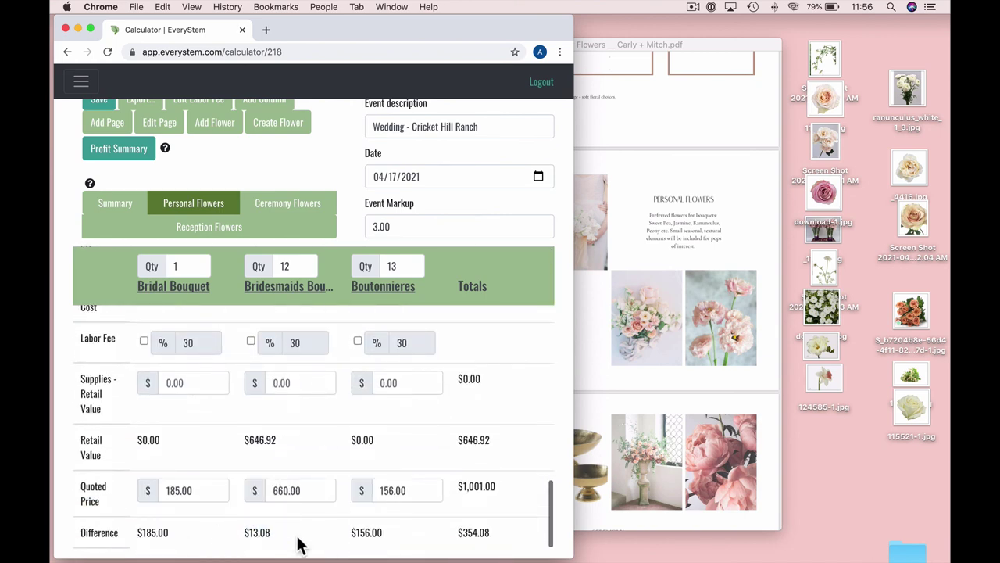
scroll(289, 500, up, 10)
scroll(286, 500, down, 2)
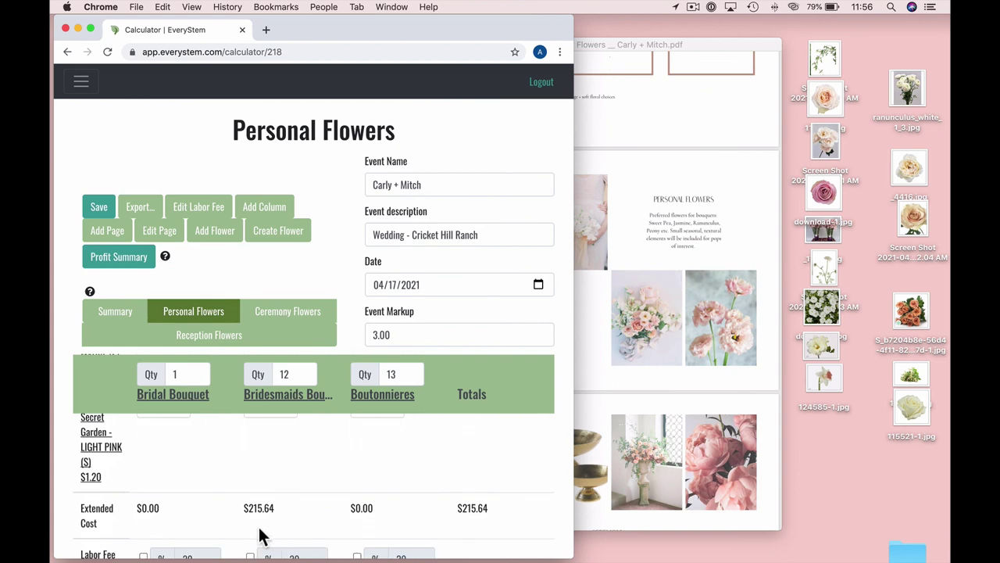
scroll(262, 537, down, 1)
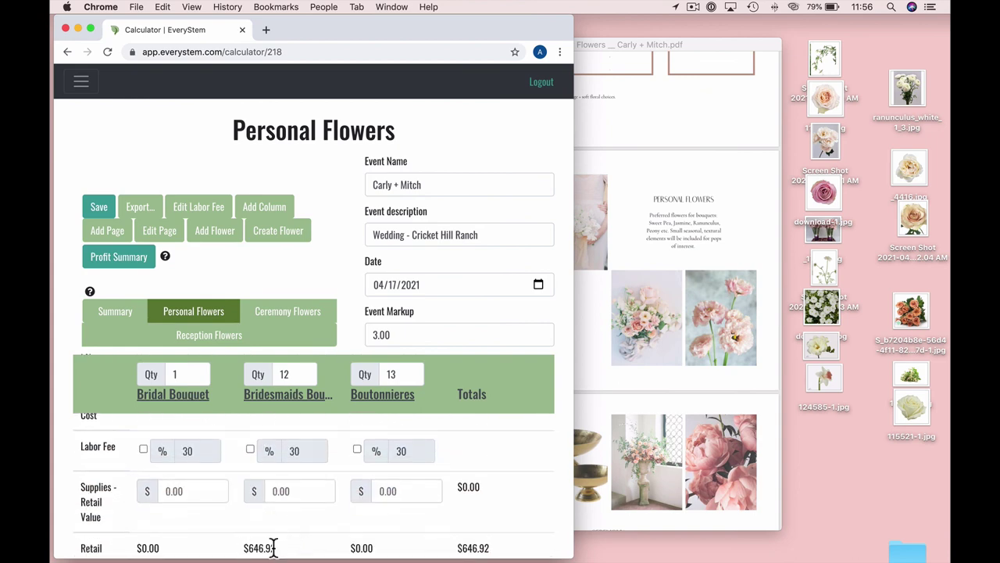
scroll(304, 554, up, 6)
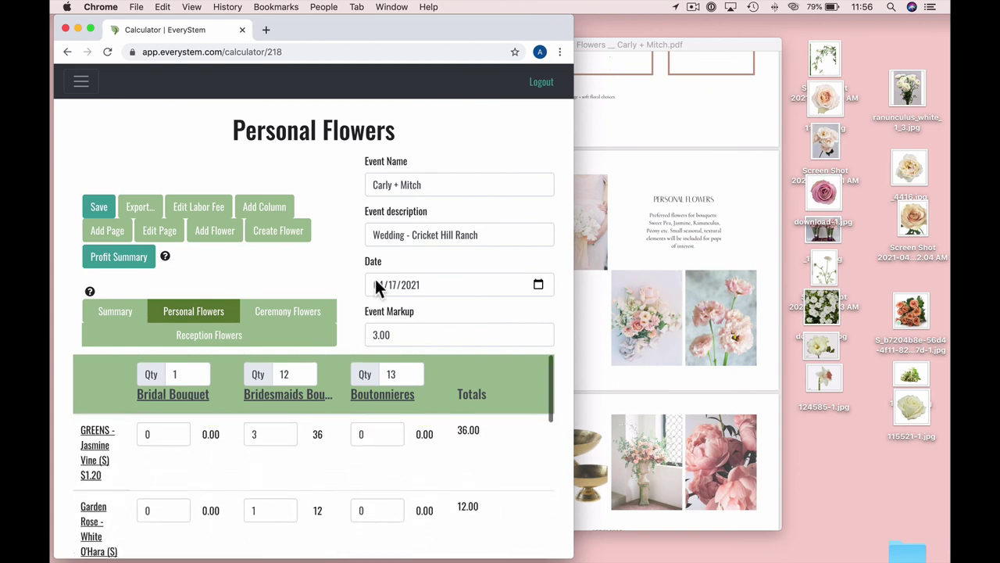
scroll(290, 454, down, 10)
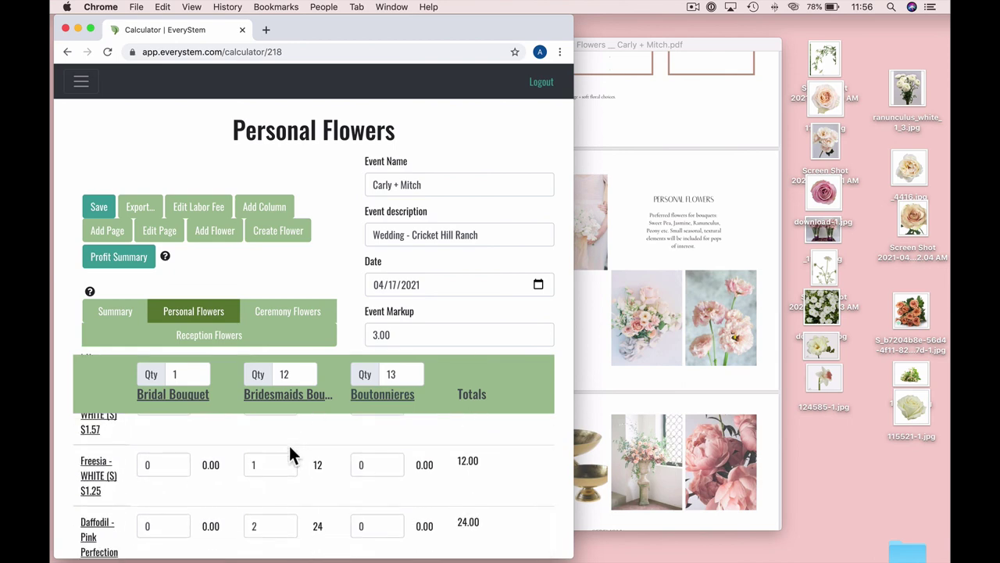
scroll(290, 453, down, 10)
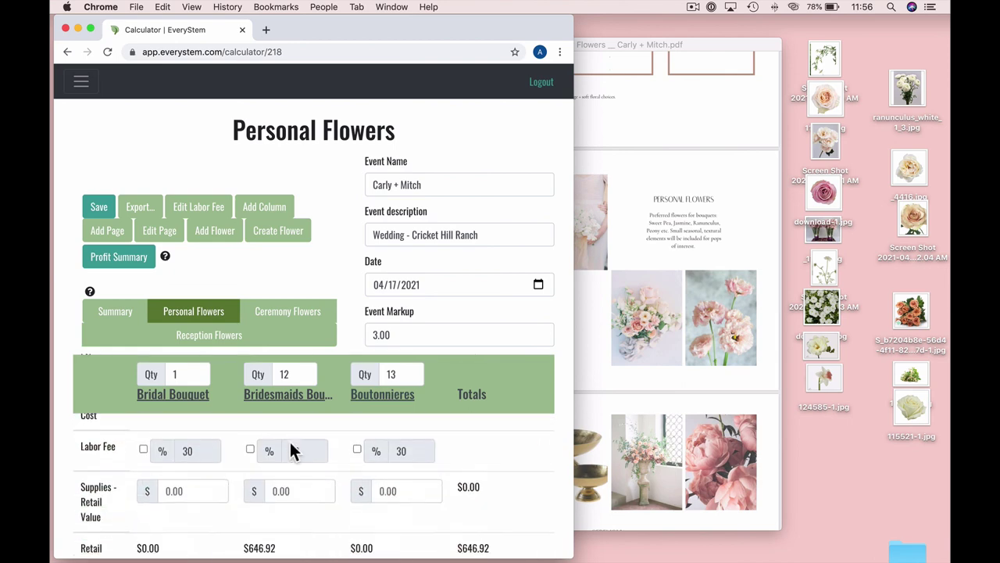
scroll(290, 452, up, 12)
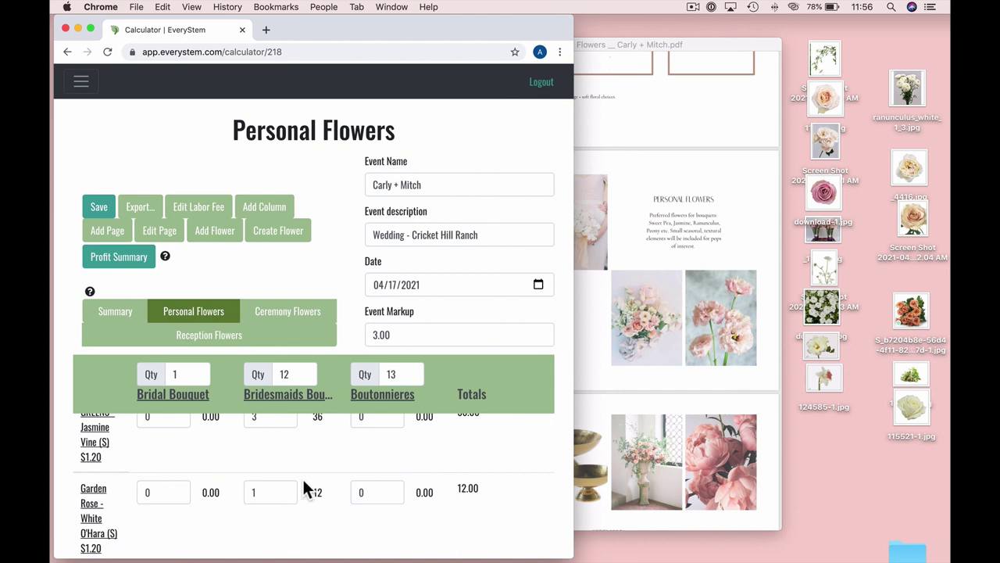
scroll(304, 480, up, 1)
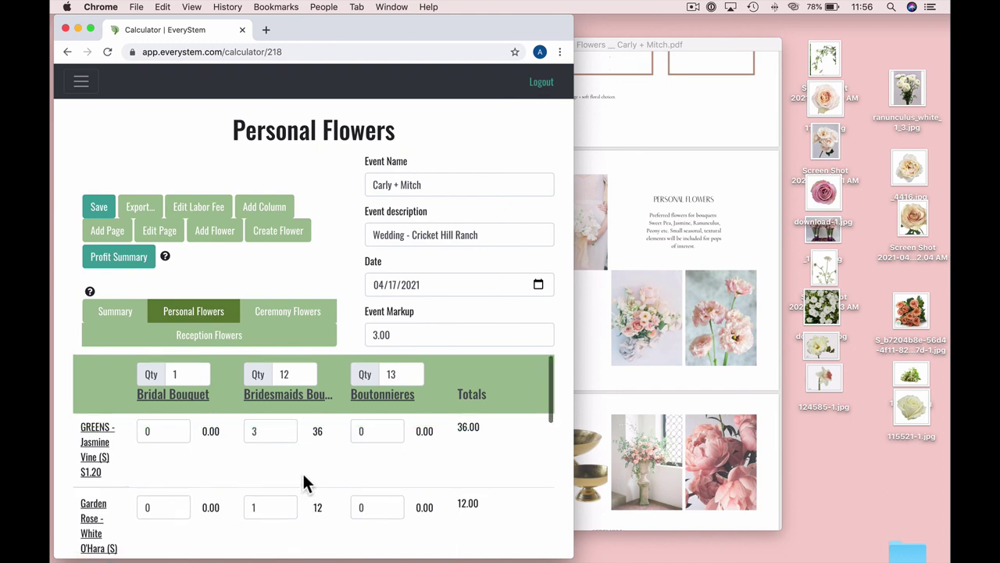
scroll(304, 473, down, 3)
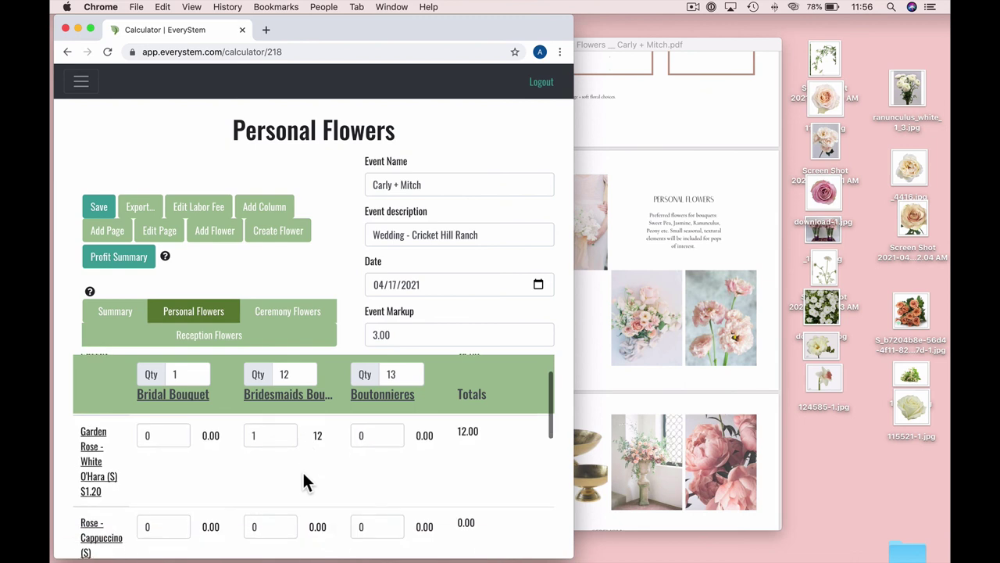
scroll(304, 482, down, 1)
scroll(304, 482, down, 4)
scroll(304, 482, down, 3)
scroll(304, 482, down, 5)
scroll(304, 478, down, 10)
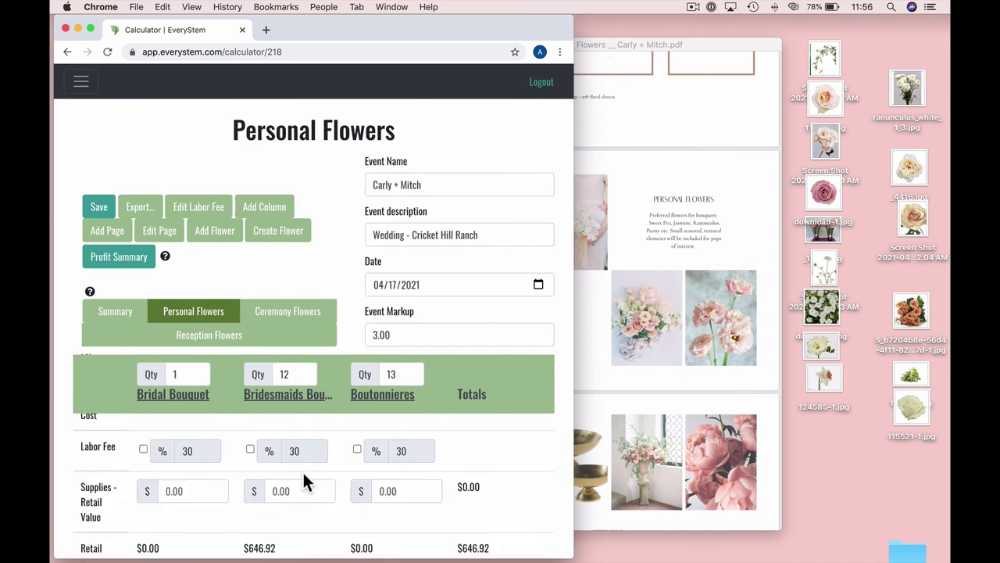